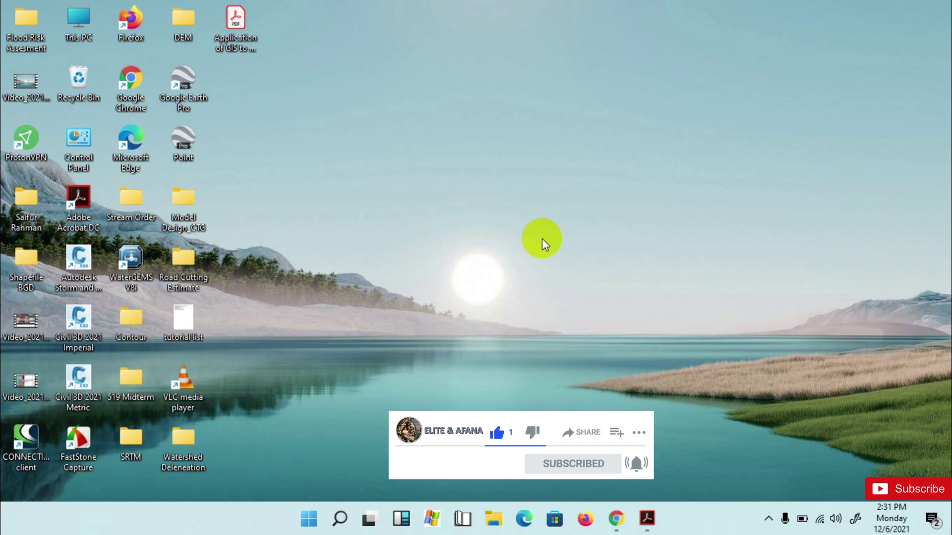
Switch to Adobe Acrobat and review the PDF on applying GIS to delineate a watershed using DEM.
left_click(648, 518)
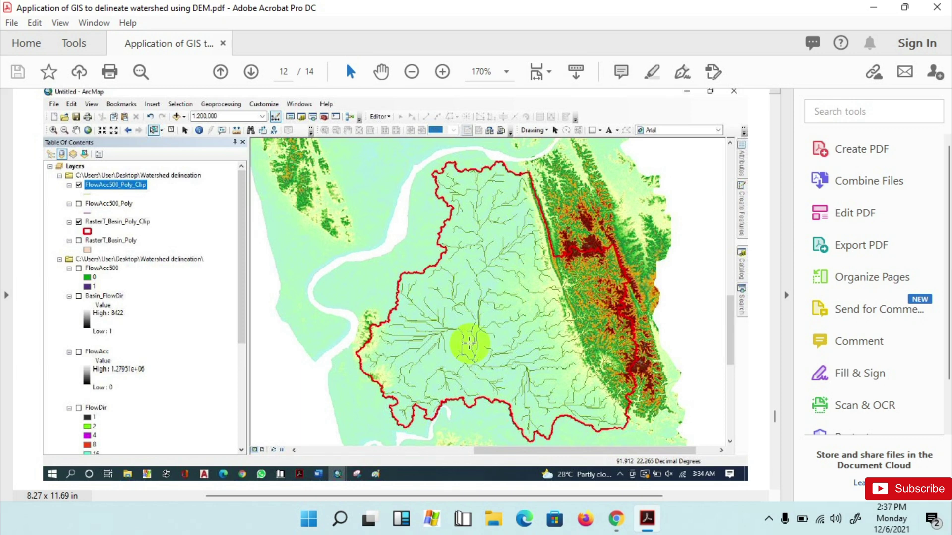
Launch ArcMap 10.8 and dismiss its Getting Started dialog to work in an empty untitled map.
left_click(309, 519)
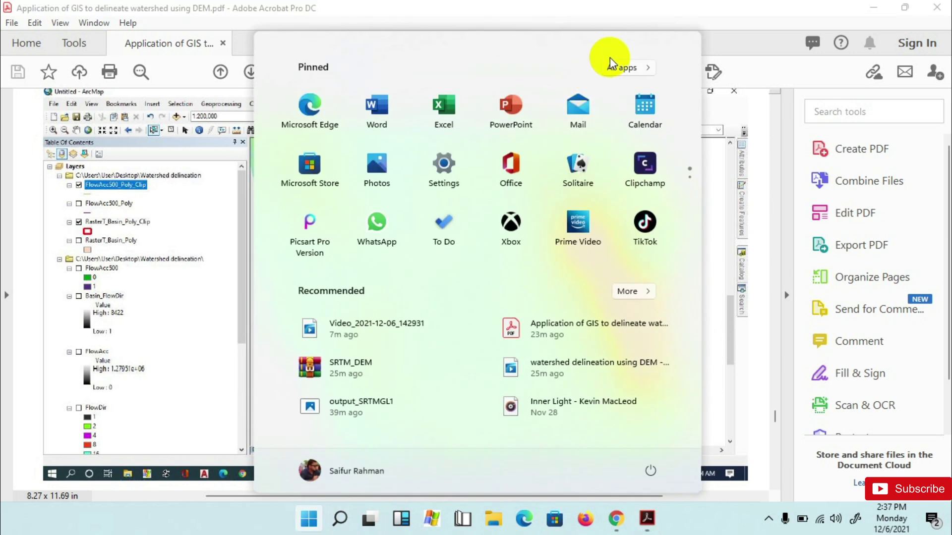
left_click(644, 67)
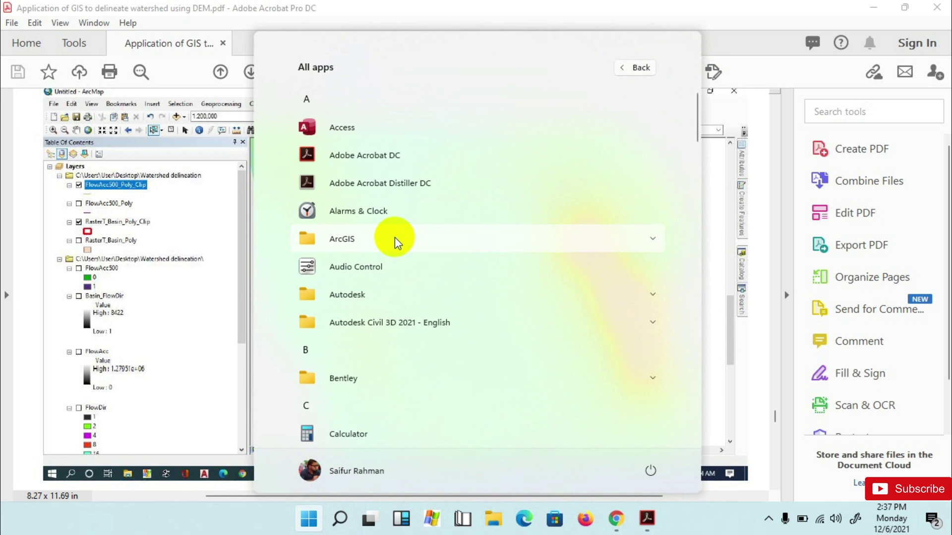
left_click(396, 242)
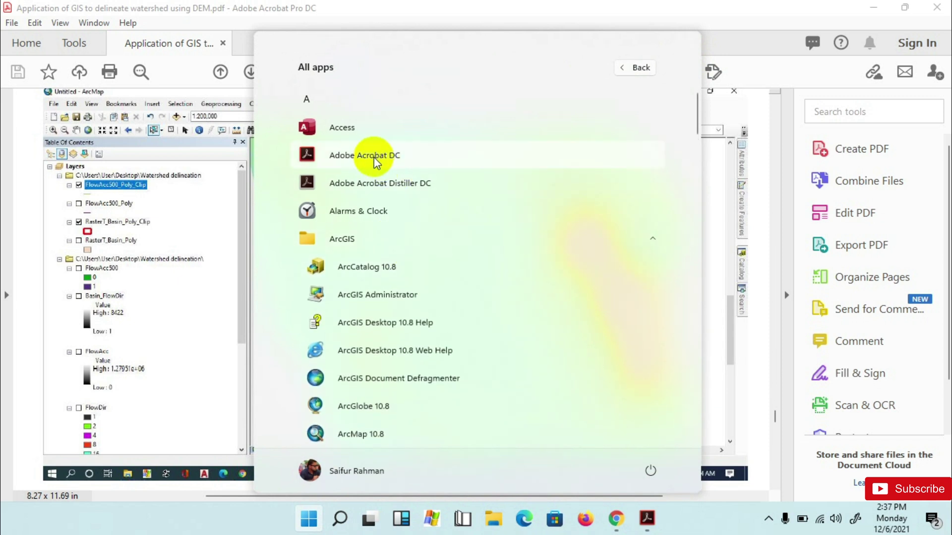
scroll(407, 251, "down", 2)
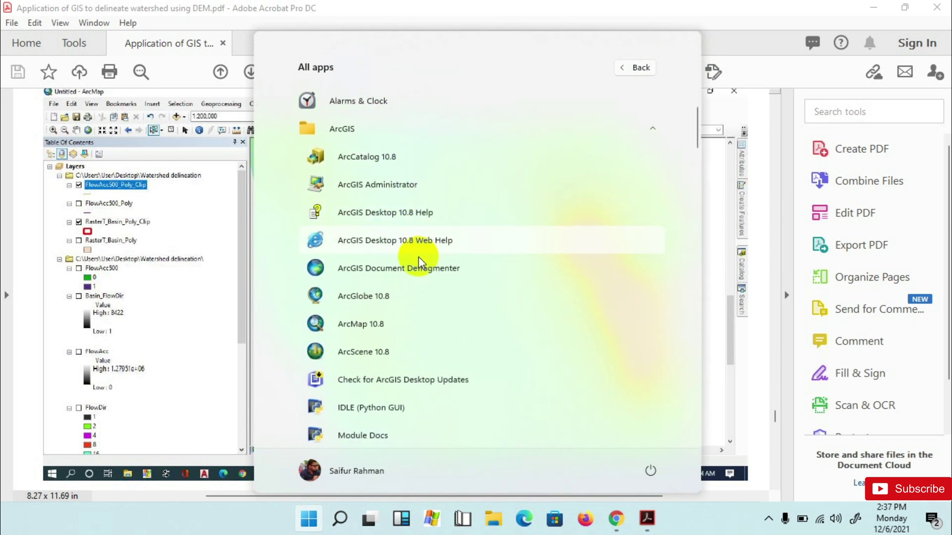
left_click(363, 331)
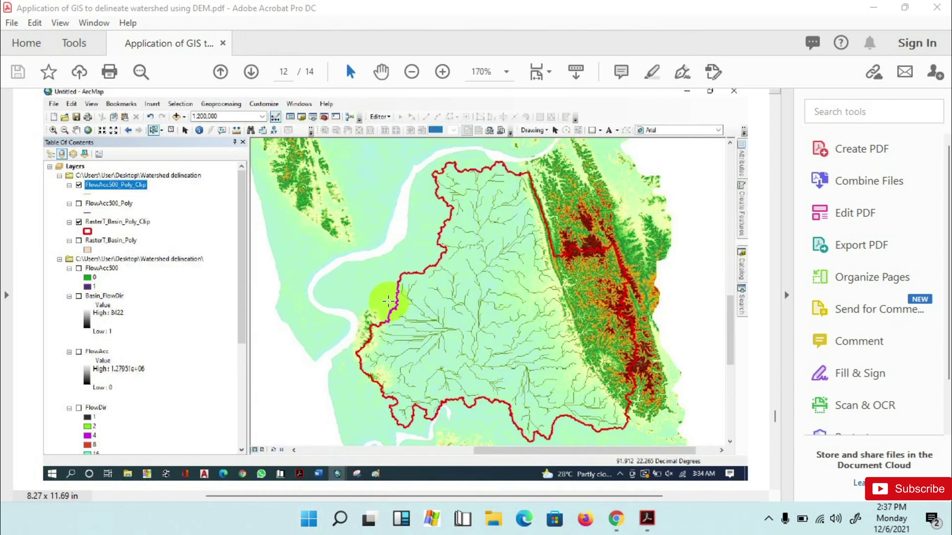
left_click(874, 7)
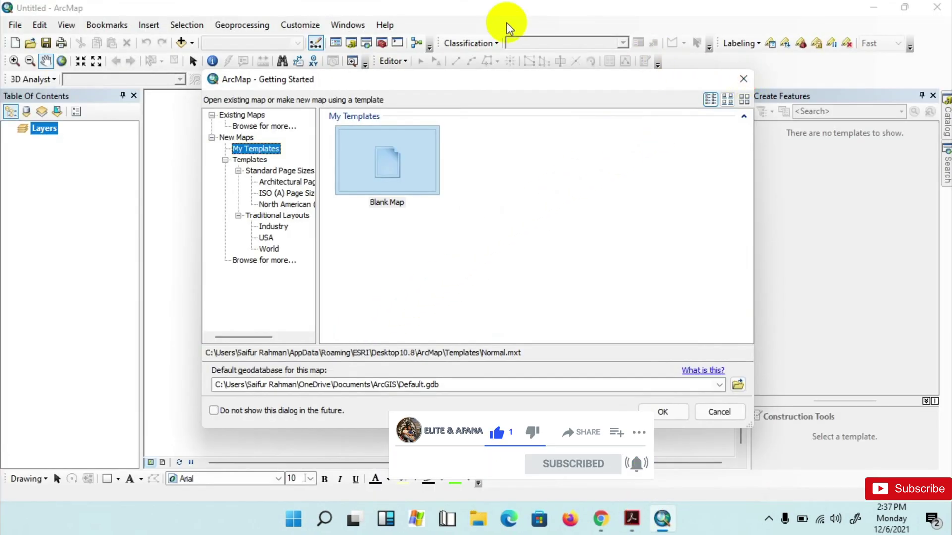
left_click(743, 79)
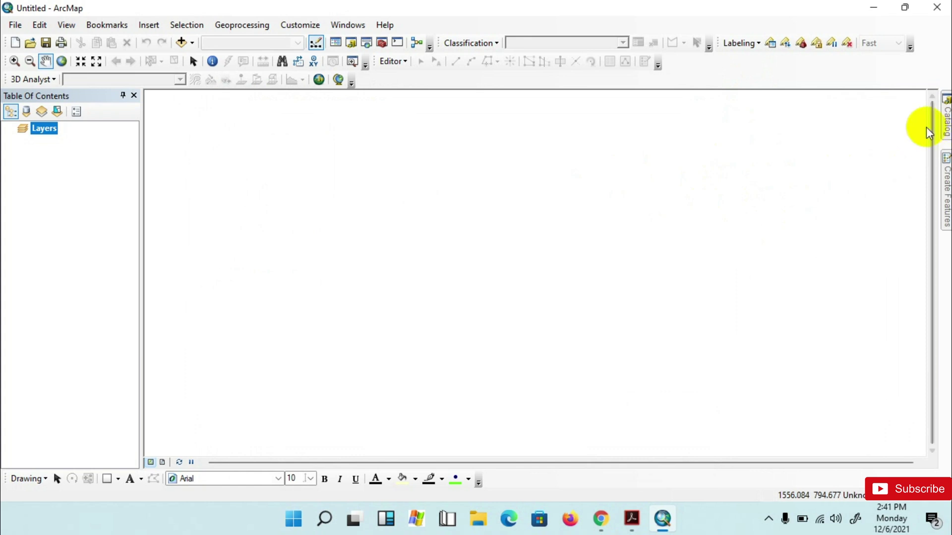
Add a Catalog folder connection to the Watershed Deleneation folder on the desktop.
left_click(946, 119)
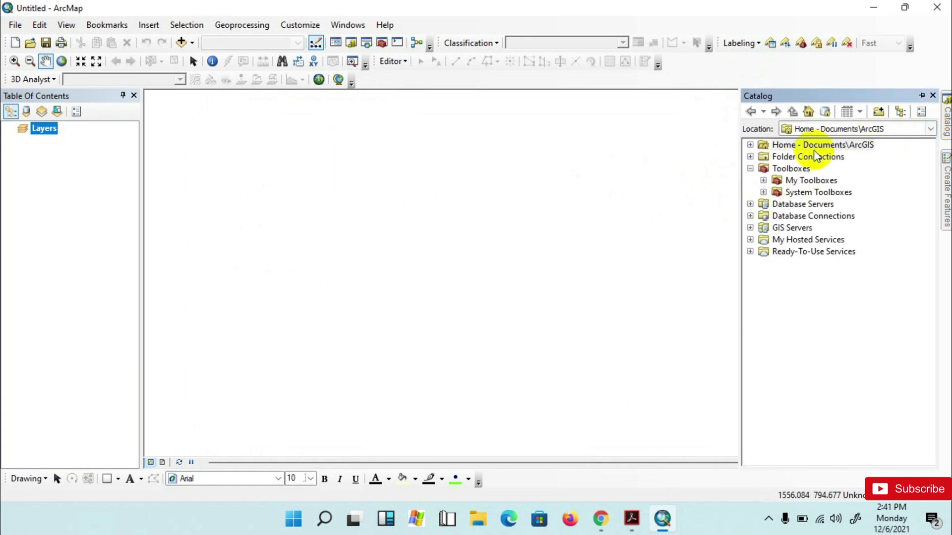
left_click(797, 158)
right_click(797, 158)
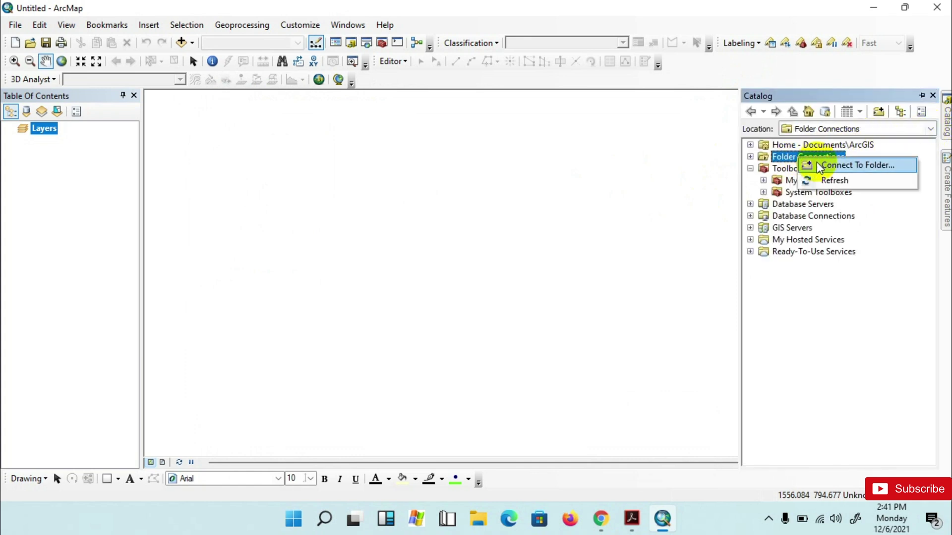
left_click(819, 167)
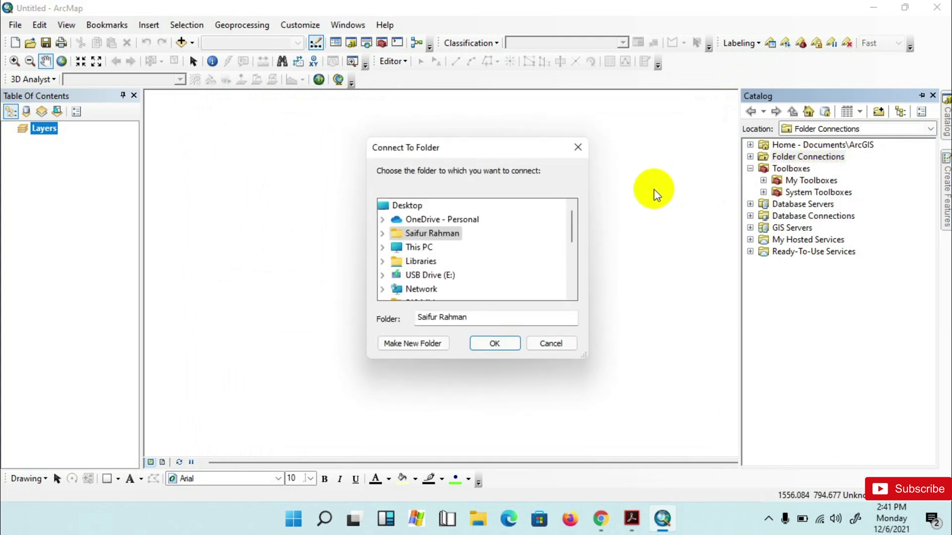
scroll(423, 267, "down", 1)
scroll(424, 270, "down", 3)
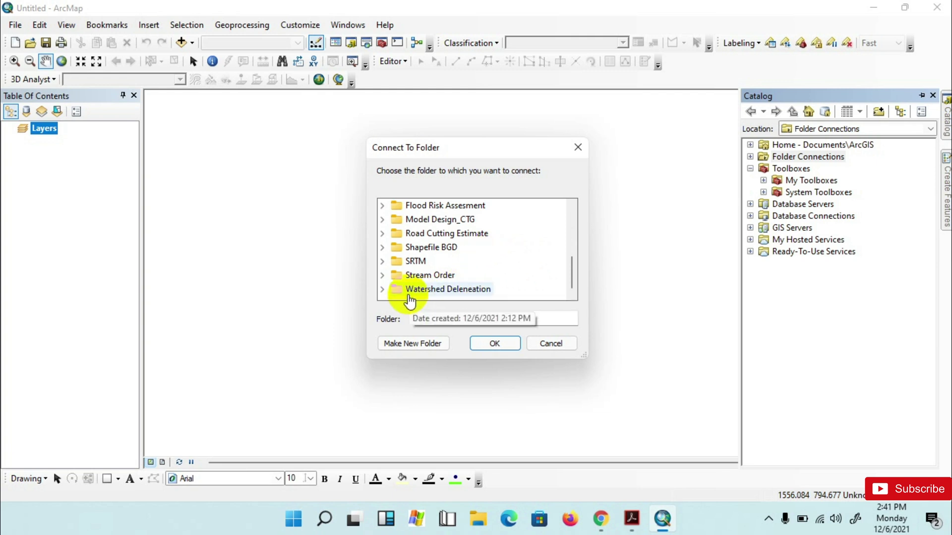
left_click(436, 292)
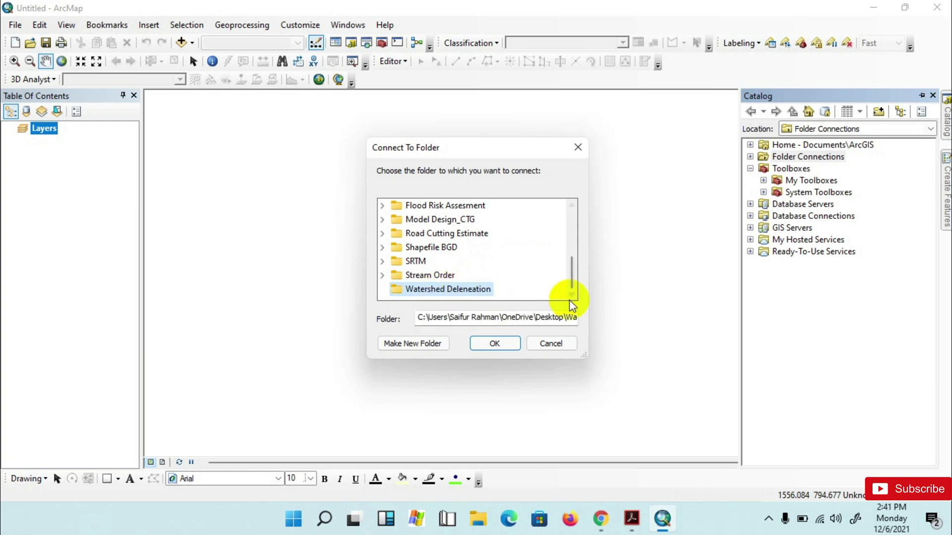
left_click(495, 344)
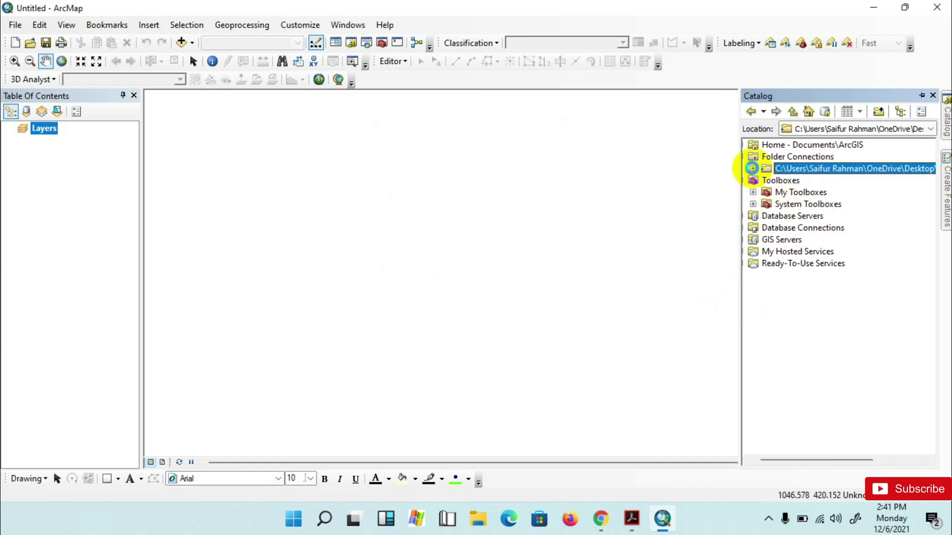
Add DEM_Chattogram.tif from the connected Watershed Deleneation folder to the map.
left_click(752, 168)
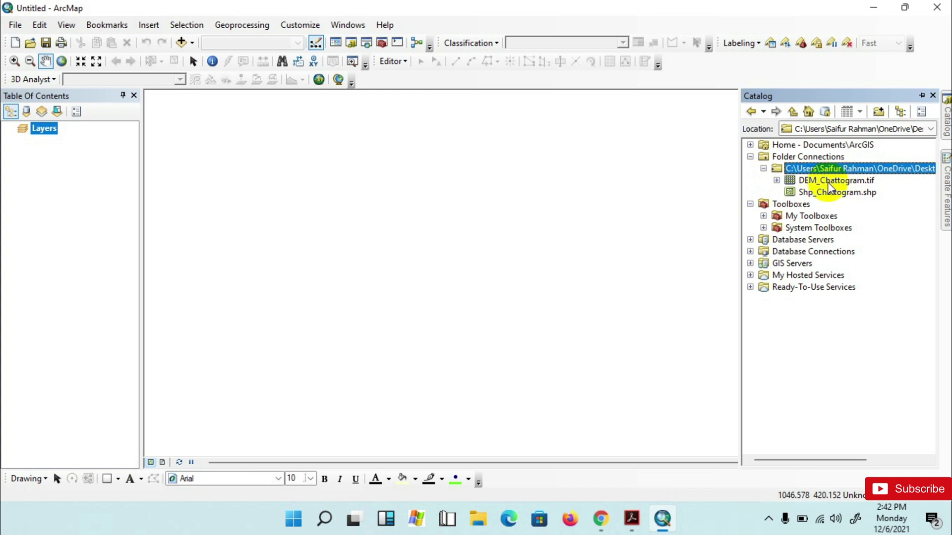
left_click_drag(845, 184, 423, 203)
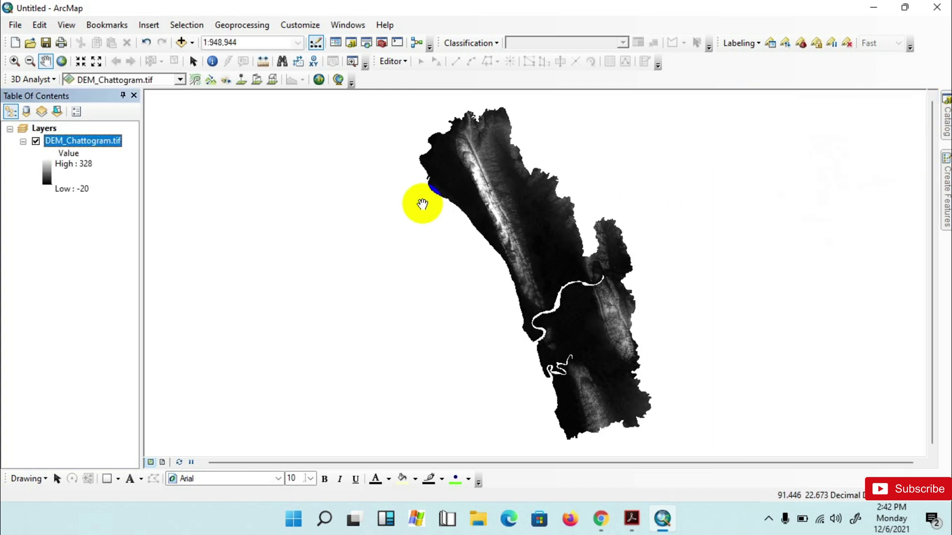
left_click(537, 287)
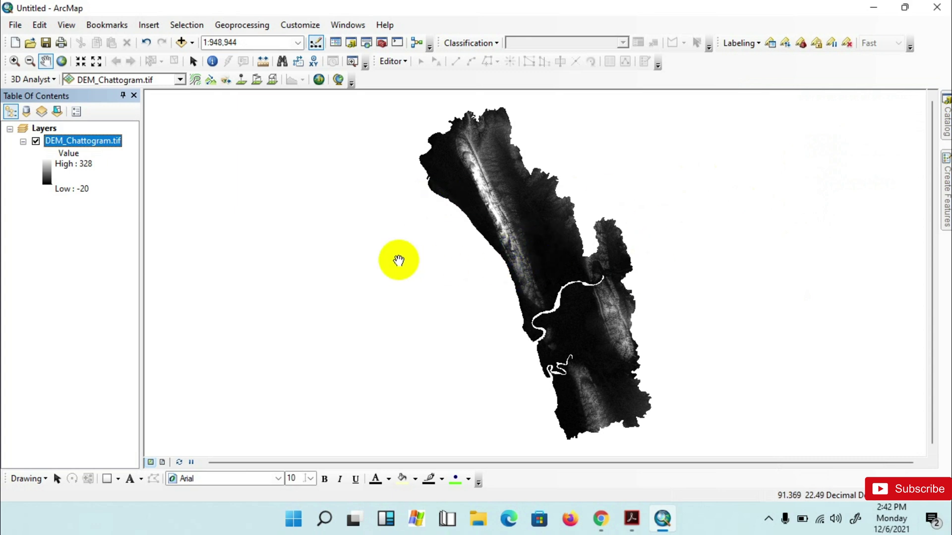
Apply the light green, yellow, green, orange, brown and white color ramp to the DEM_Chattogram.tif layer.
left_click(46, 177)
left_click(90, 219)
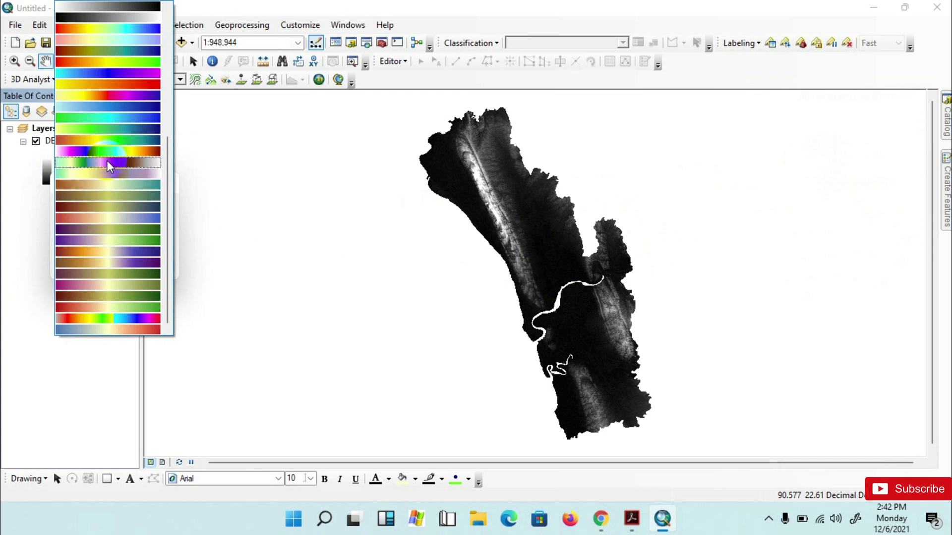
left_click(94, 164)
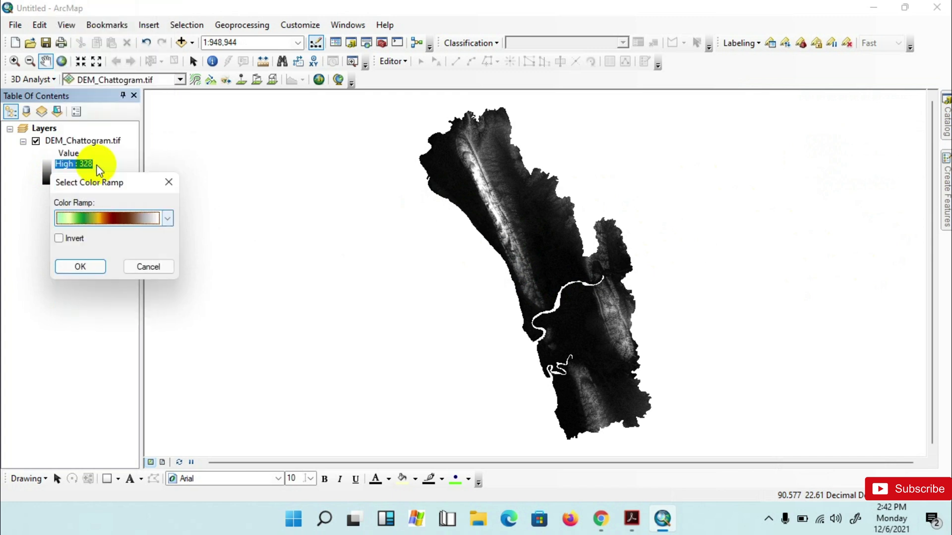
left_click(79, 267)
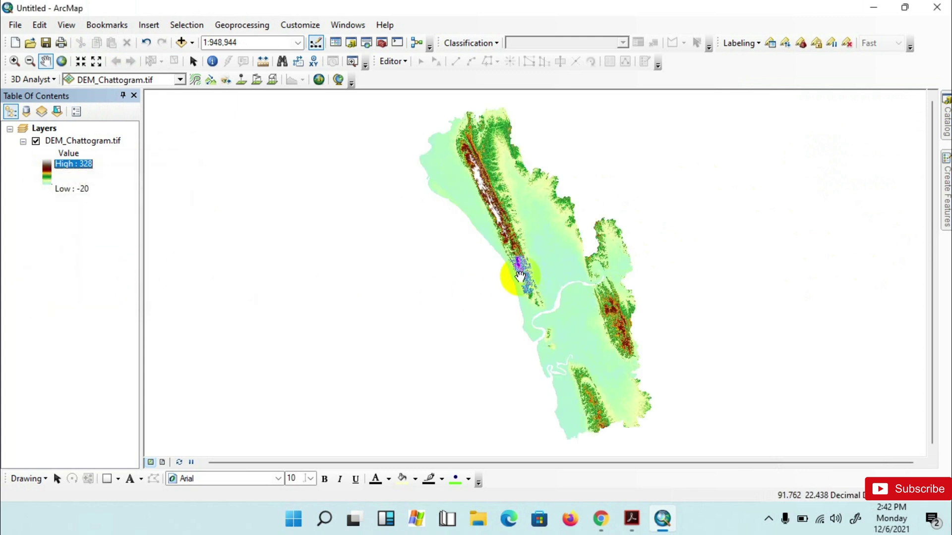
scroll(555, 273, "up", 1)
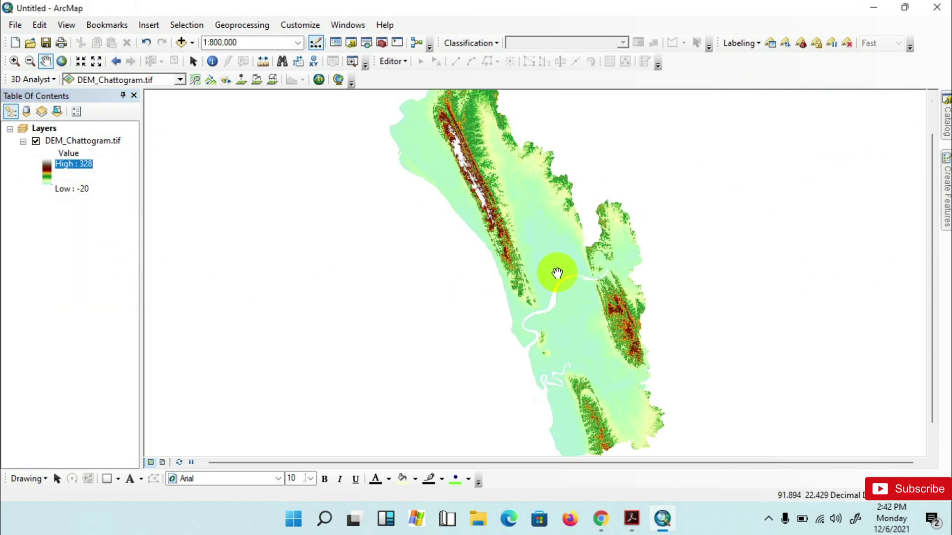
left_click_drag(556, 272, 572, 290)
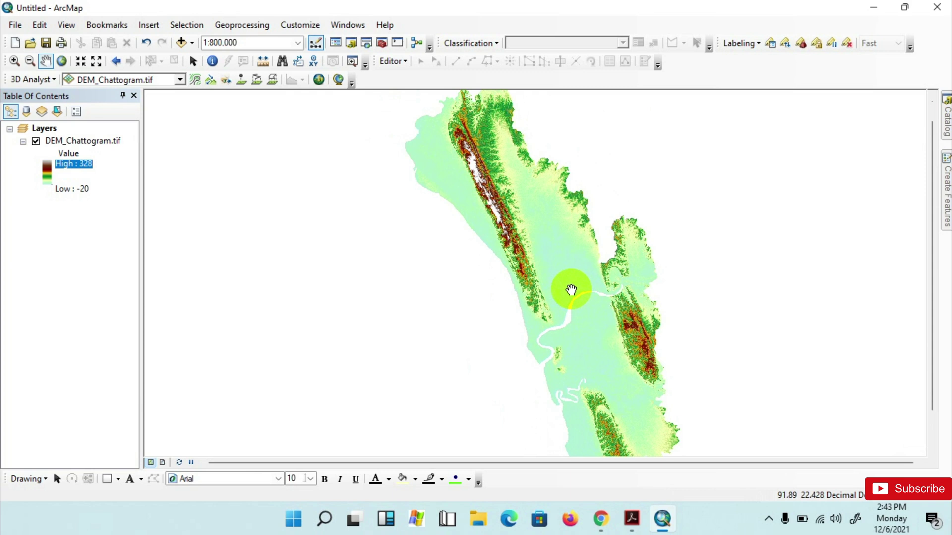
left_click_drag(578, 289, 561, 271)
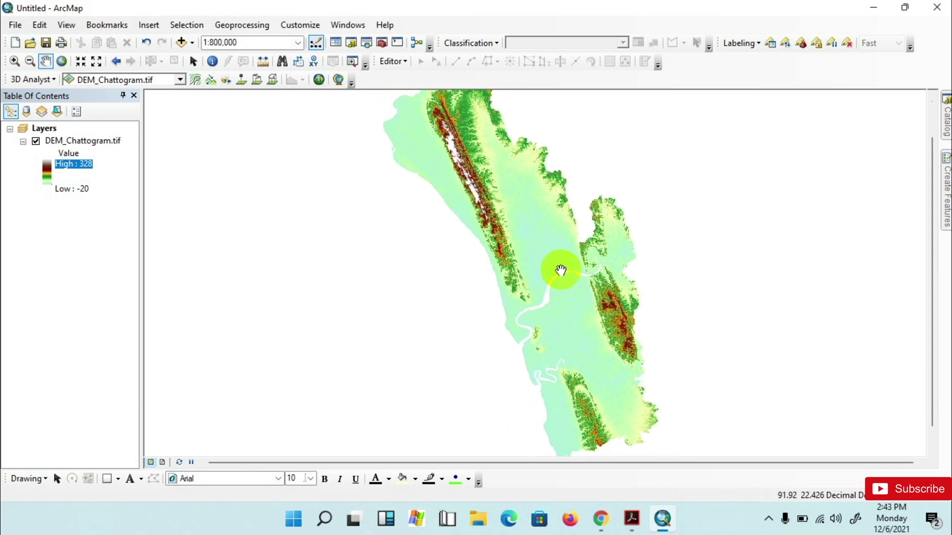
Open the Fill tool from the Hydrology toolset of the Spatial Analyst system toolbox.
left_click(945, 131)
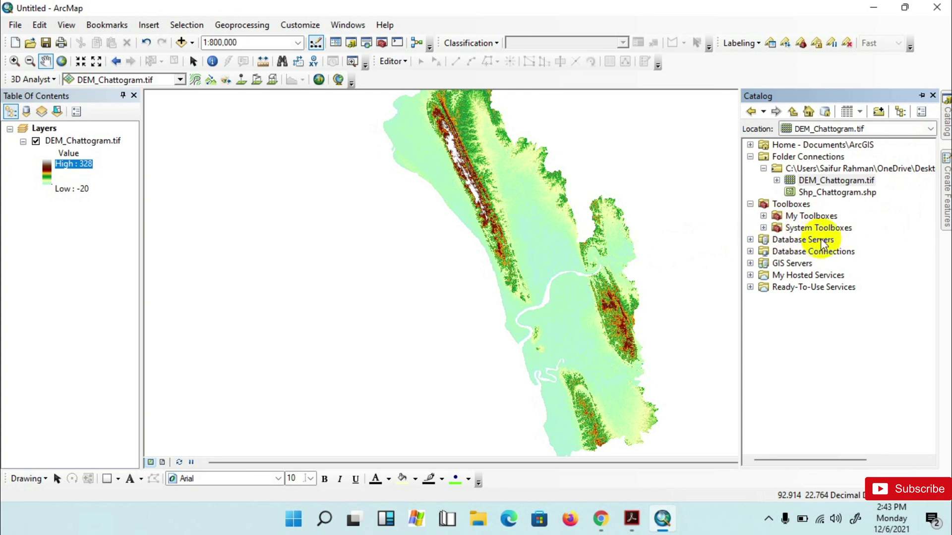
left_click(763, 228)
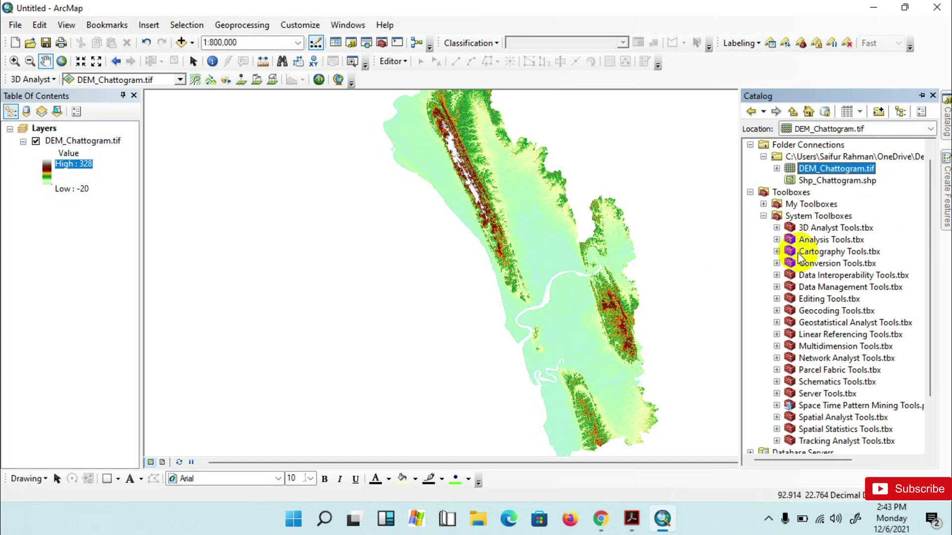
scroll(803, 274, "down", 2)
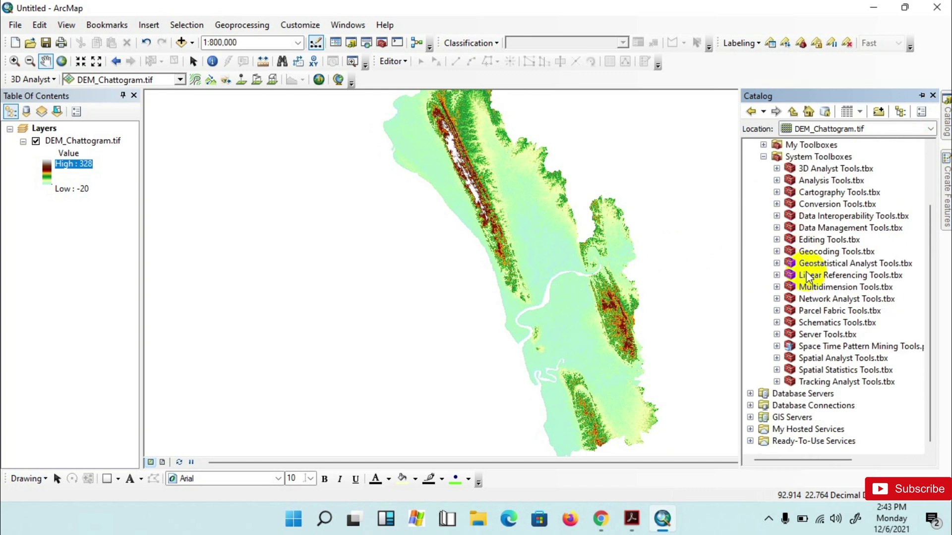
left_click(777, 358)
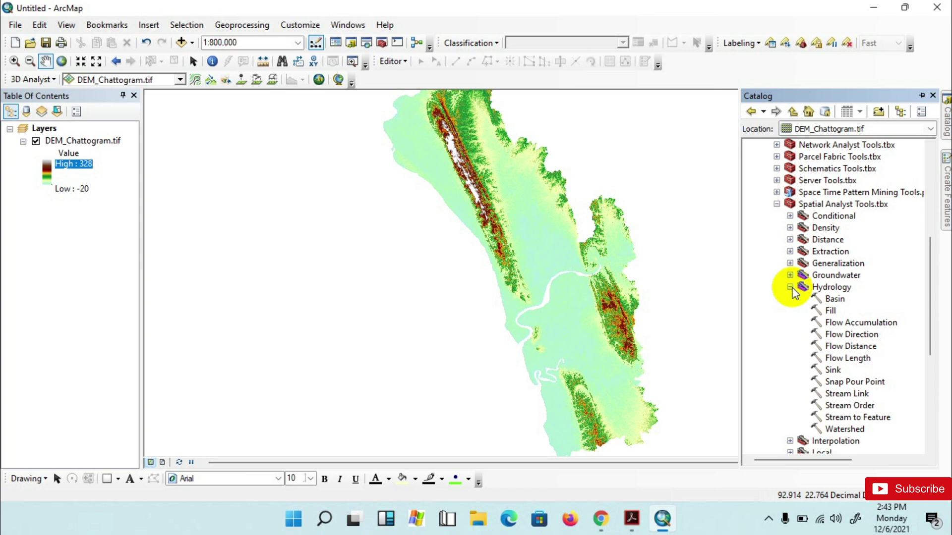
double_click(829, 311)
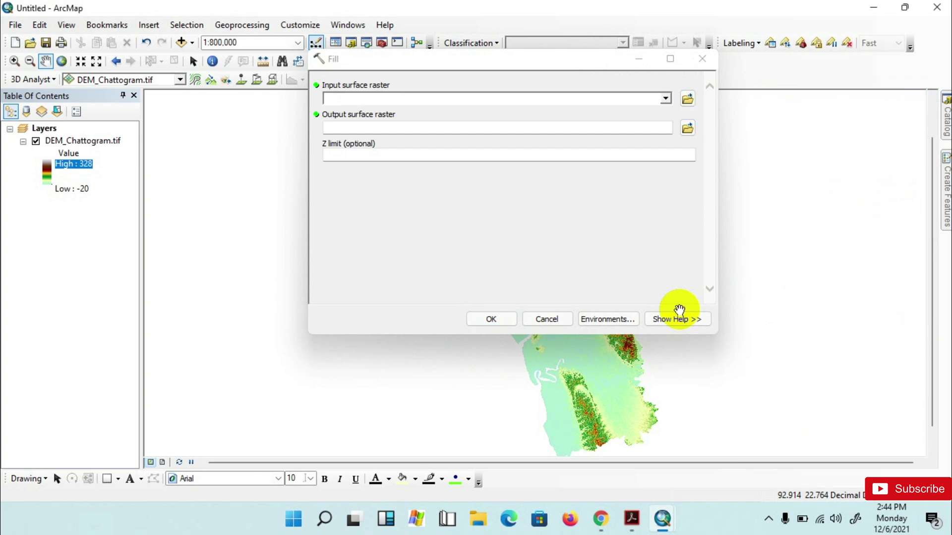
Set DEM_Chattogram.tif as the input surface raster of the Fill tool.
left_click(578, 100)
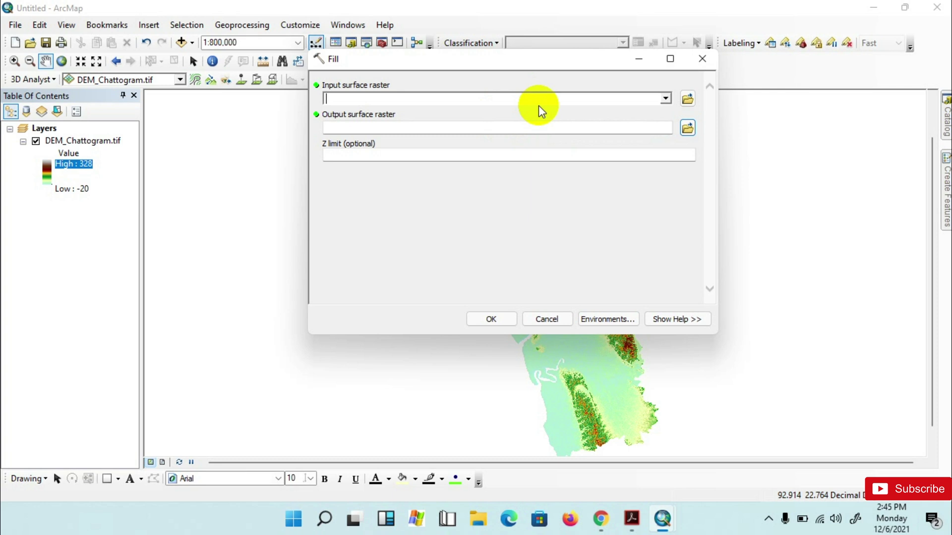
left_click_drag(580, 59, 600, 72)
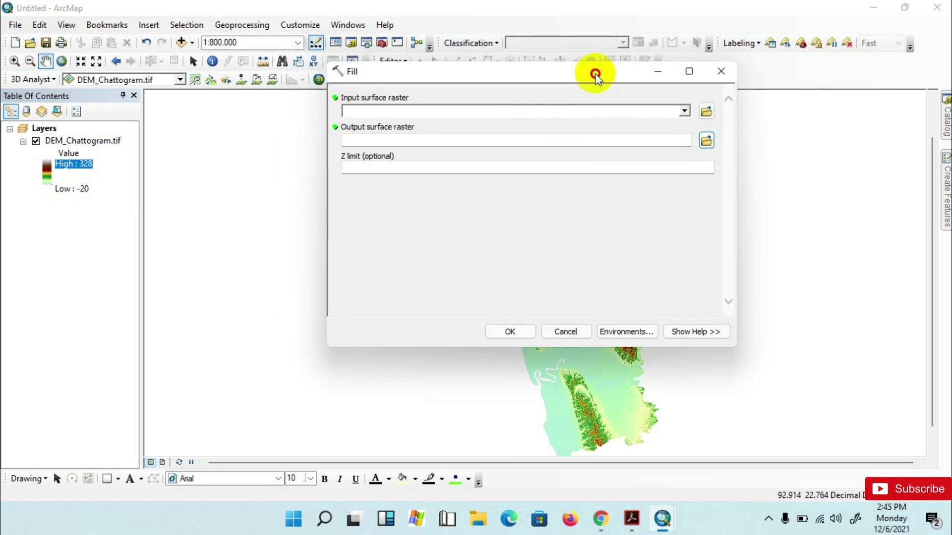
left_click(686, 112)
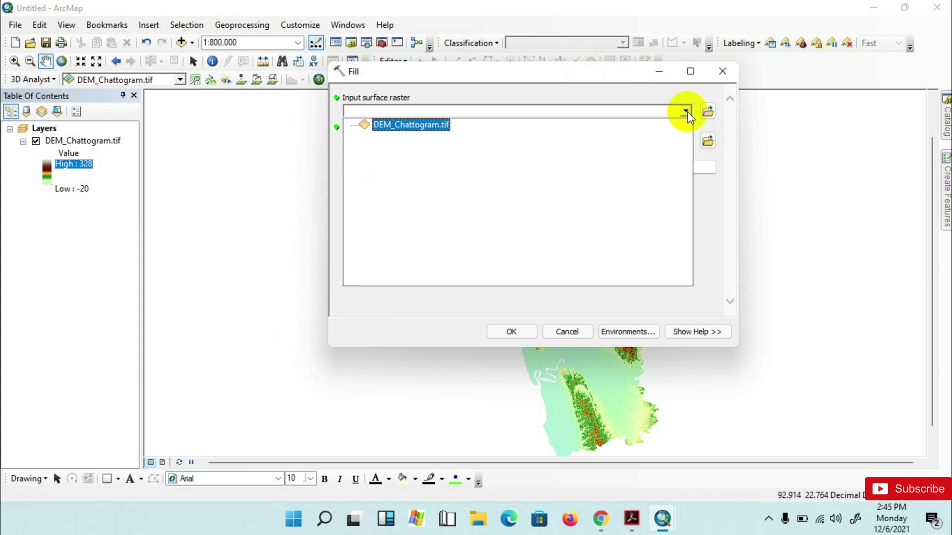
left_click(416, 125)
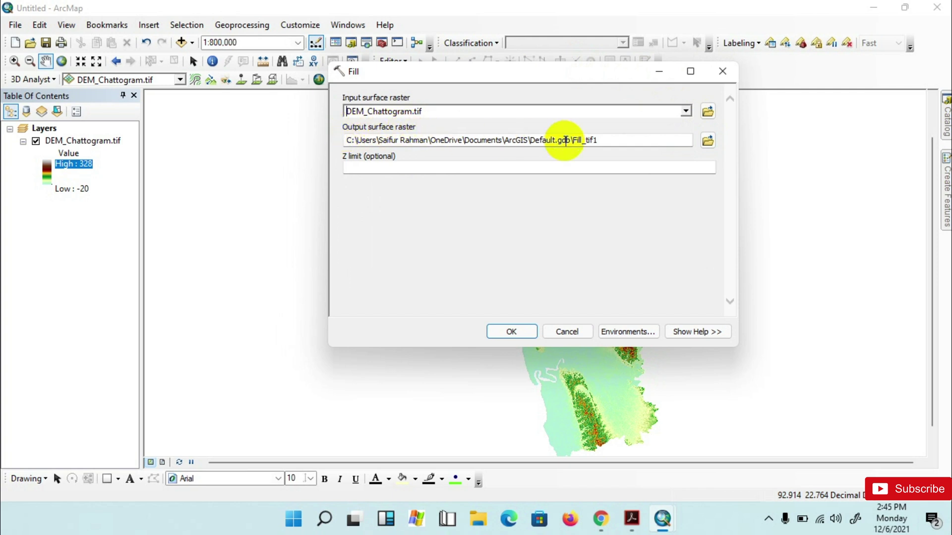
Set the output surface raster to Fill-DEM in the Watershed Deleneation folder and run the Fill tool.
left_click(707, 142)
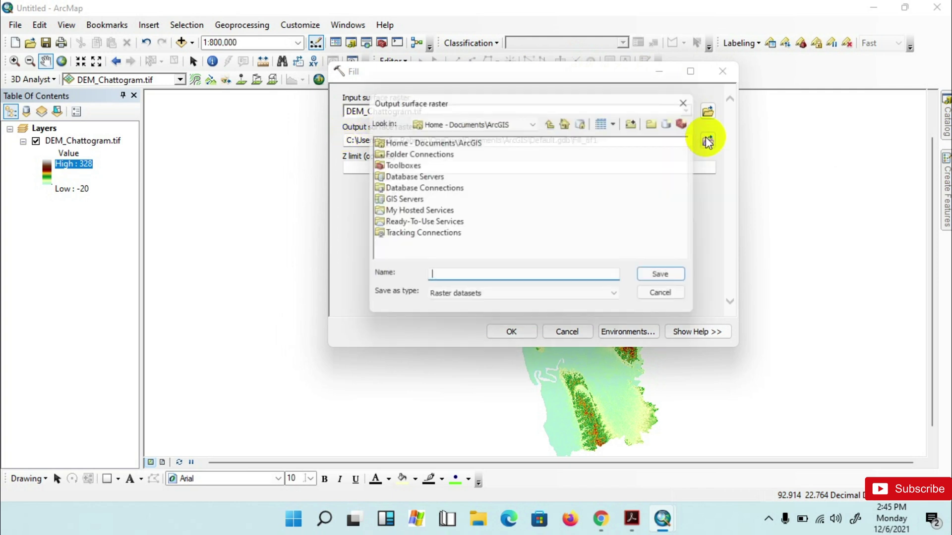
left_click(514, 124)
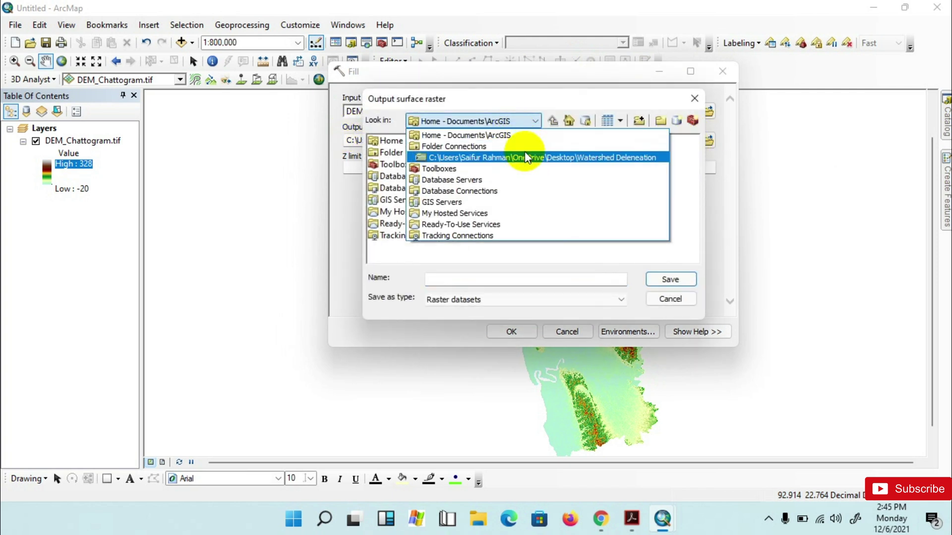
left_click(525, 159)
left_click_drag(485, 105, 654, 110)
left_click(622, 283)
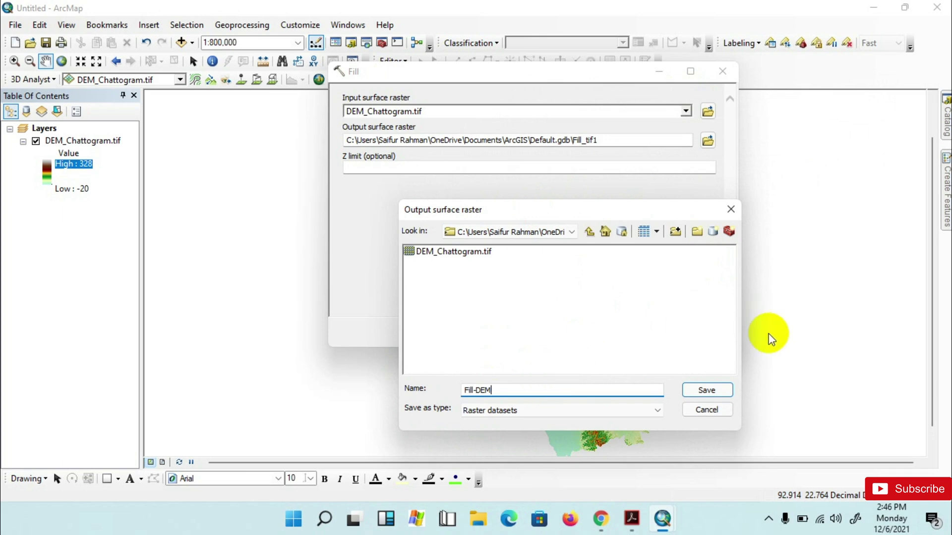
left_click(699, 390)
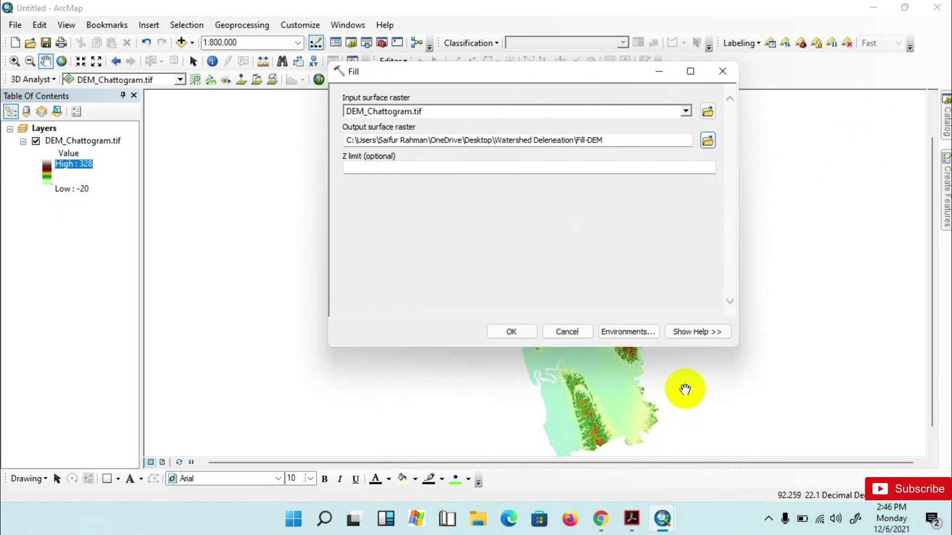
left_click(513, 332)
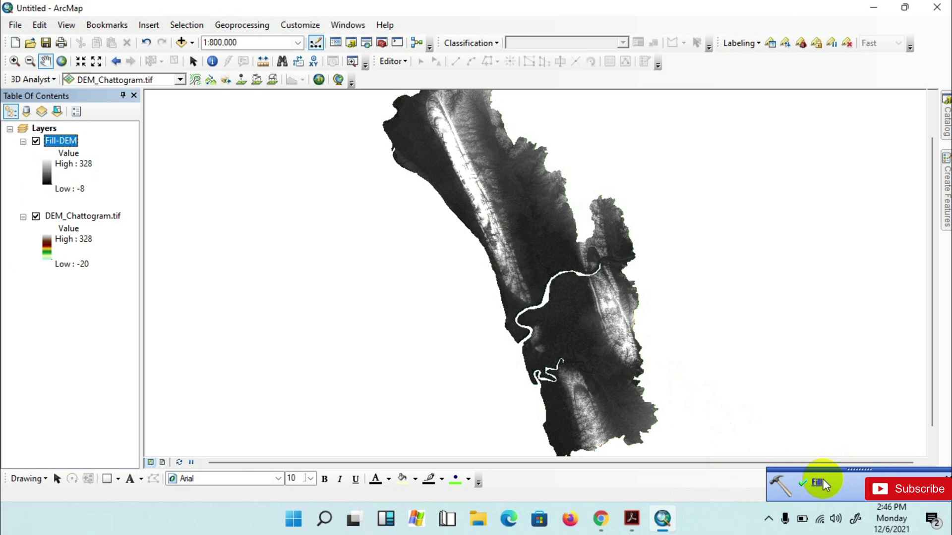
Apply the original DEM's green, yellow, orange, brown and white color ramp to Fill-DEM and hide the DEM_Chattogram.tif layer.
double_click(46, 177)
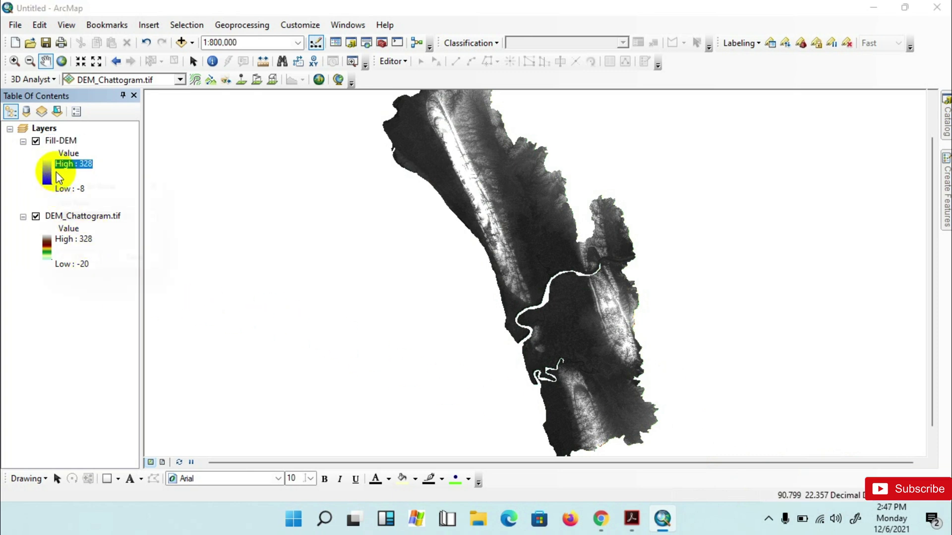
left_click(90, 216)
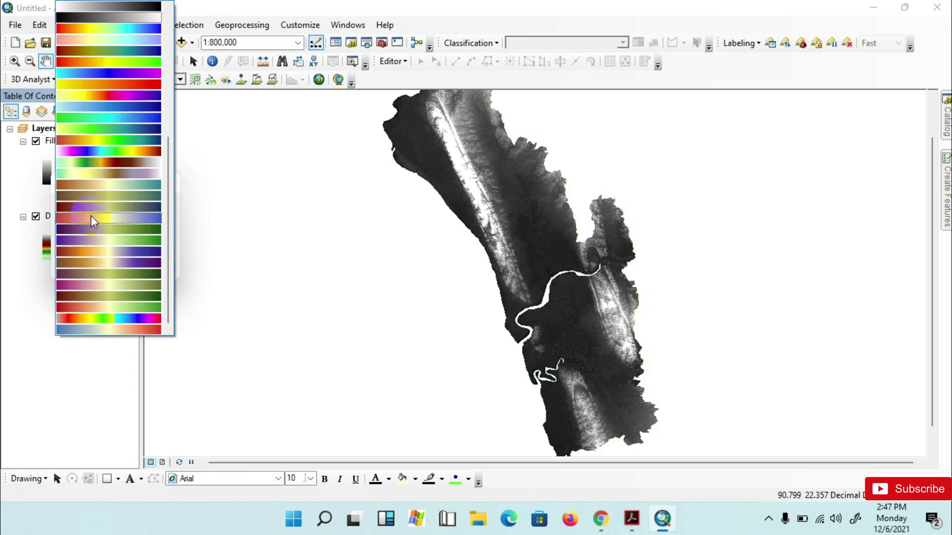
left_click(99, 164)
left_click(79, 268)
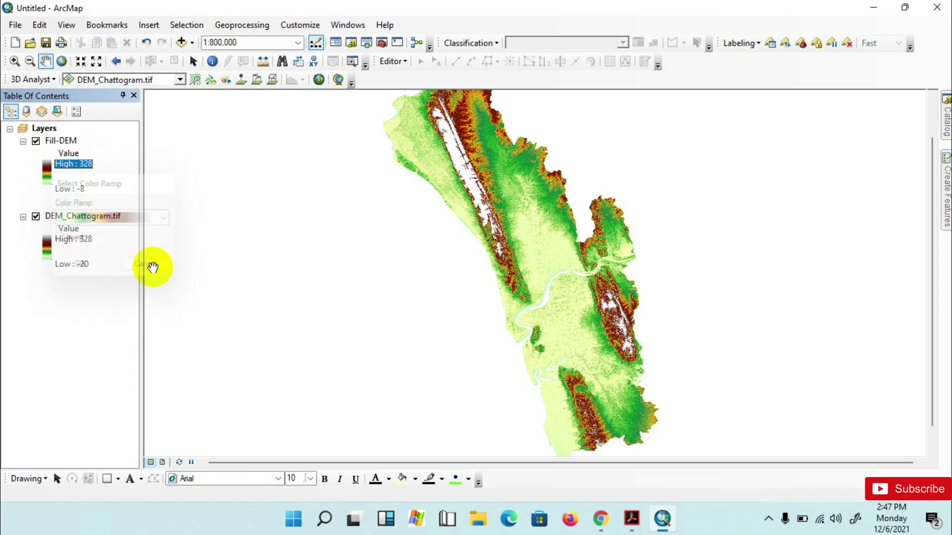
left_click(36, 216)
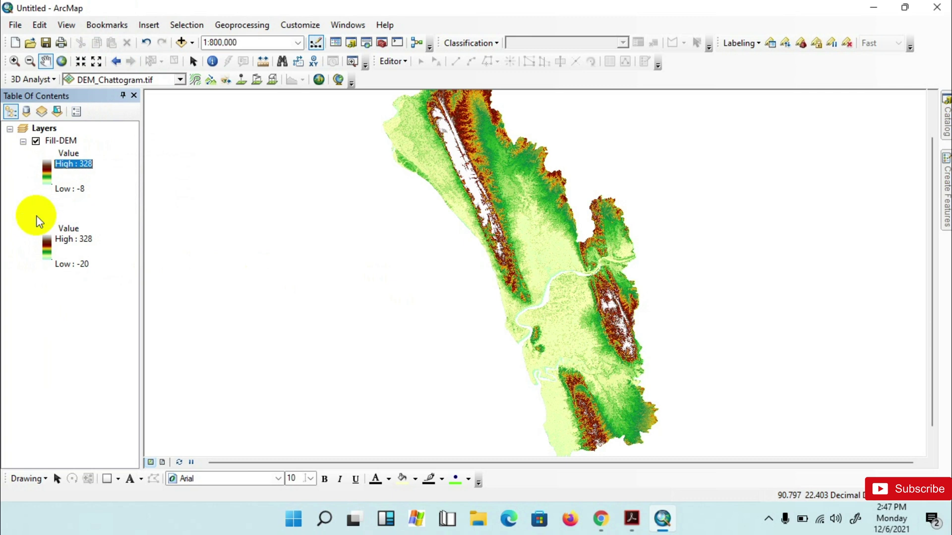
Open the Flow Direction tool from the Hydrology toolset and set Fill-DEM as its input surface raster.
left_click(944, 139)
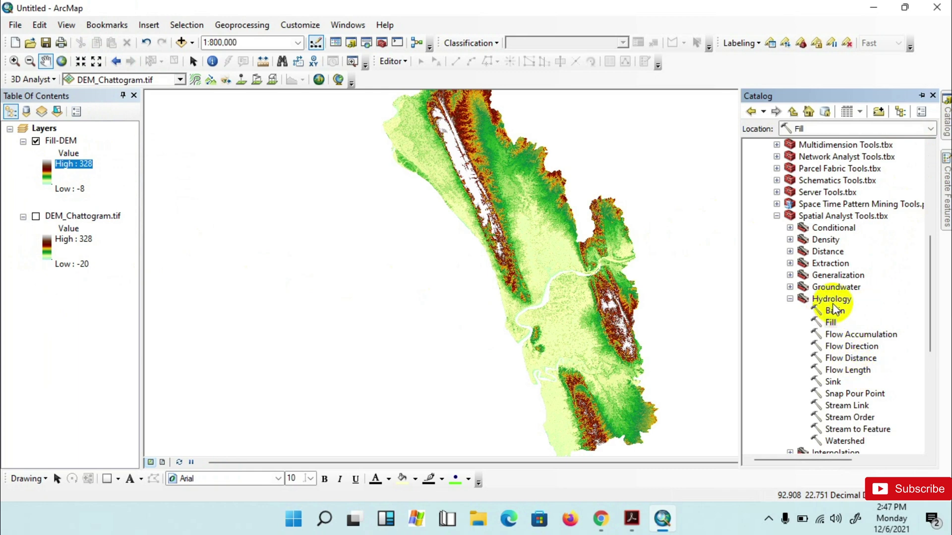
double_click(849, 347)
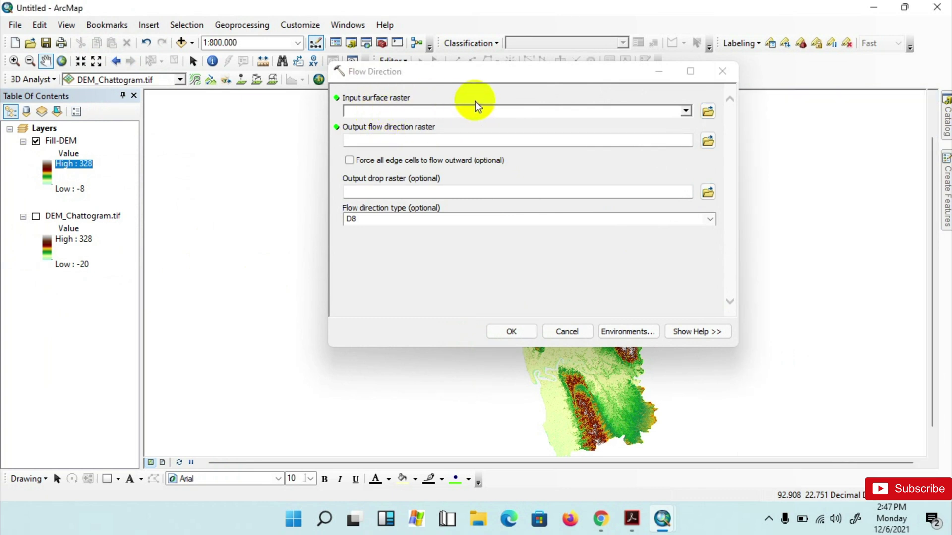
left_click(686, 113)
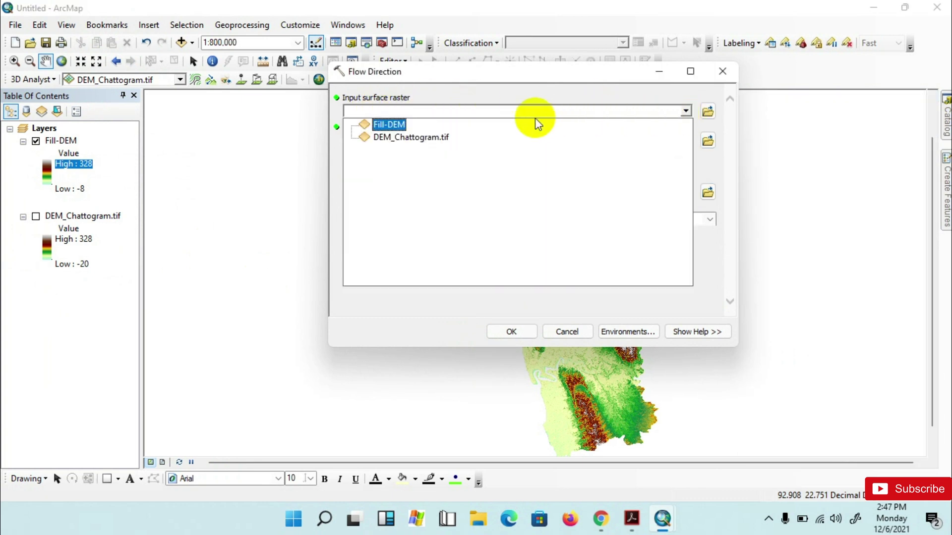
left_click(414, 125)
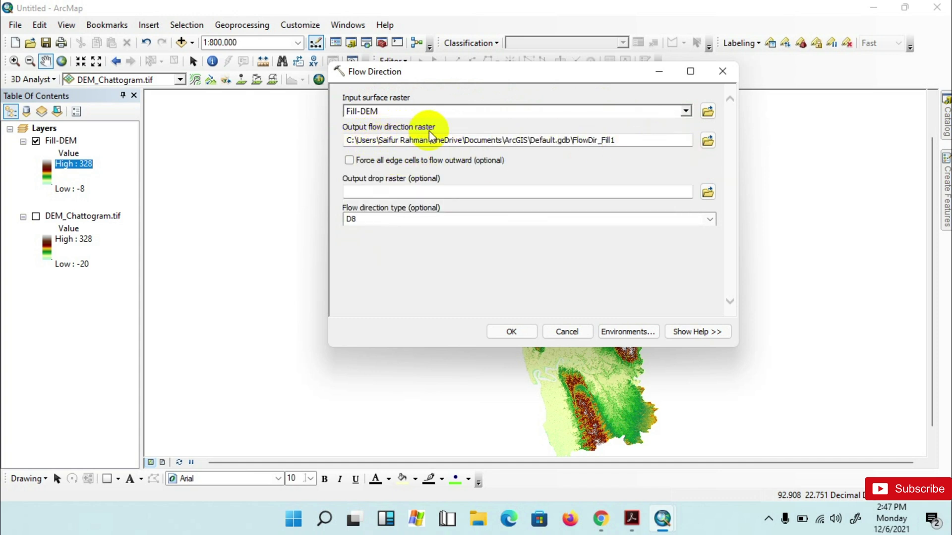
Set the output flow direction raster to FlowDir in the Watershed Deleneation folder and run Flow Direction with the D8 type.
left_click(705, 140)
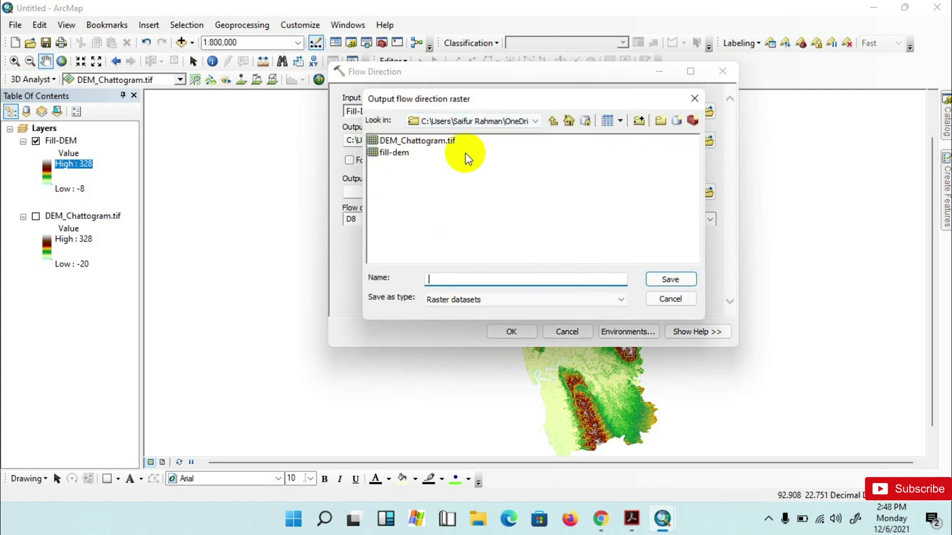
left_click_drag(459, 99, 556, 117)
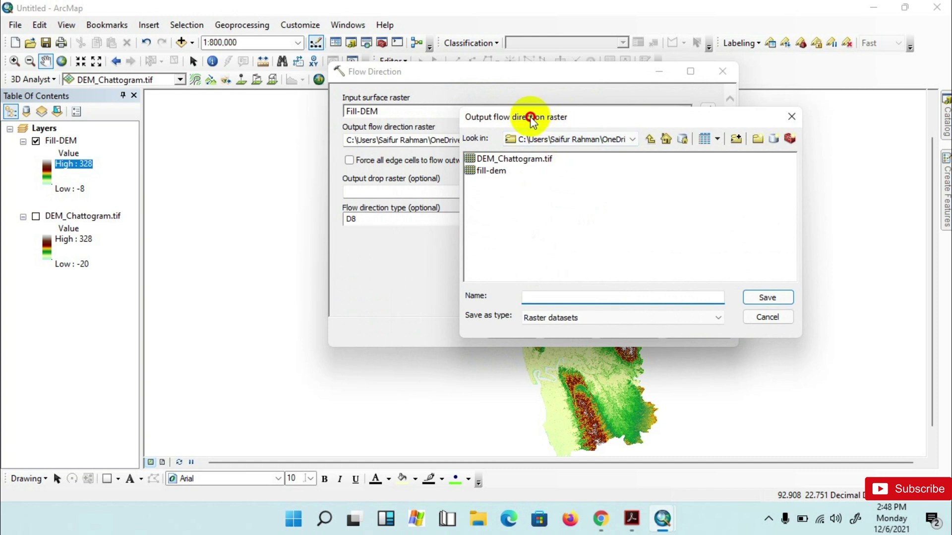
left_click_drag(532, 121, 511, 122)
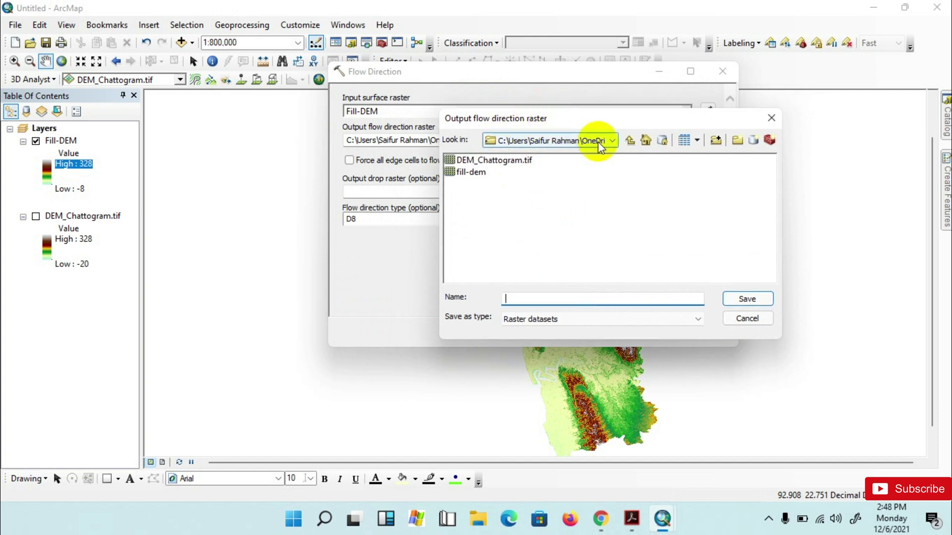
left_click_drag(531, 125, 471, 221)
left_click(448, 392)
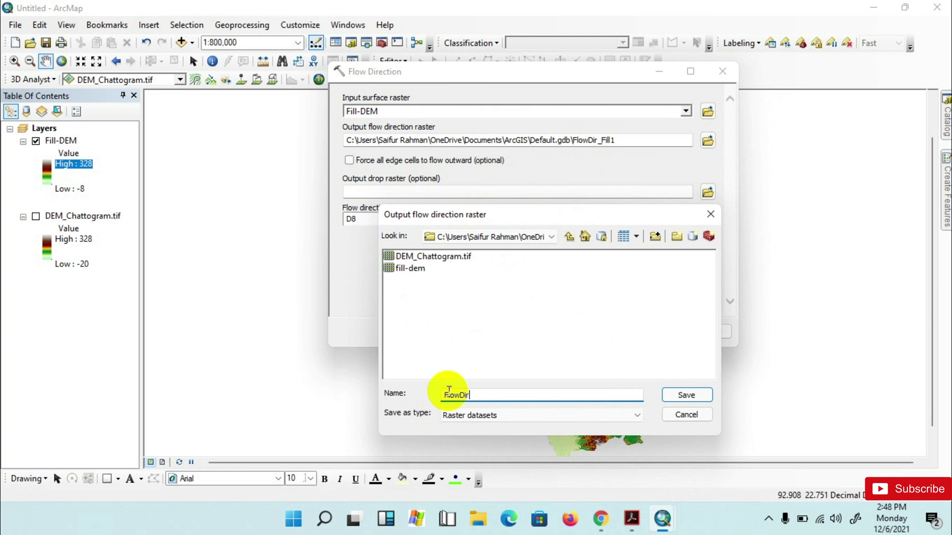
left_click(690, 395)
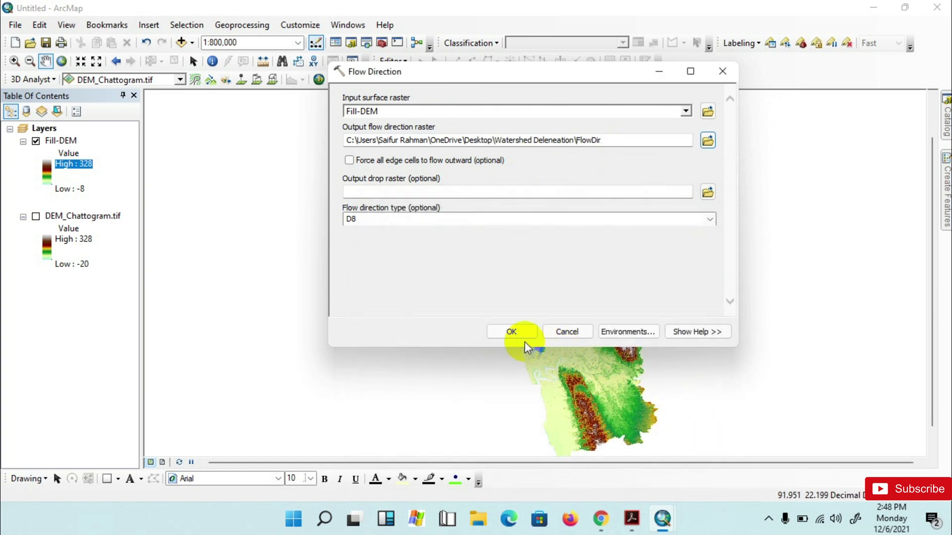
left_click(522, 335)
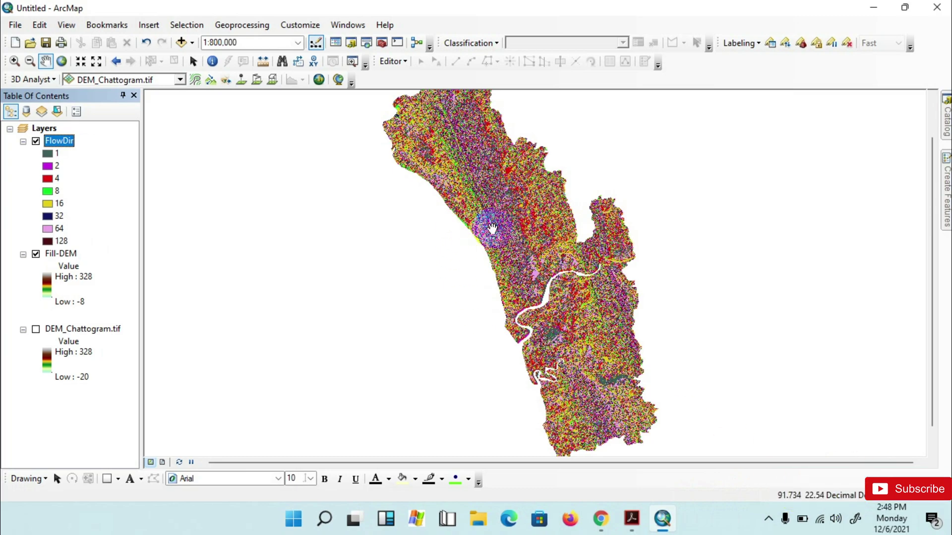
Examine the flow direction raster's cell pattern up close around the central hills and plain.
scroll(484, 213, "up", 6)
scroll(508, 236, "up", 2)
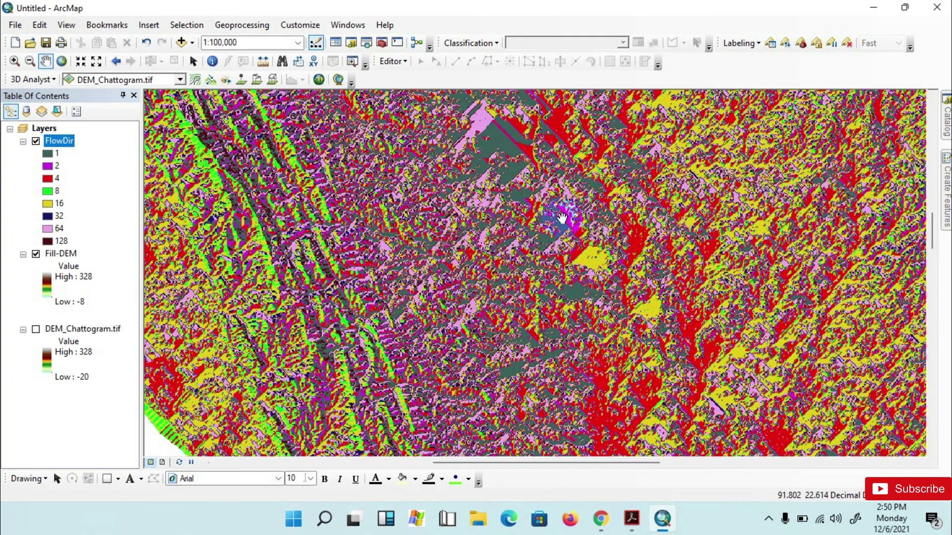
left_click_drag(561, 219, 560, 229)
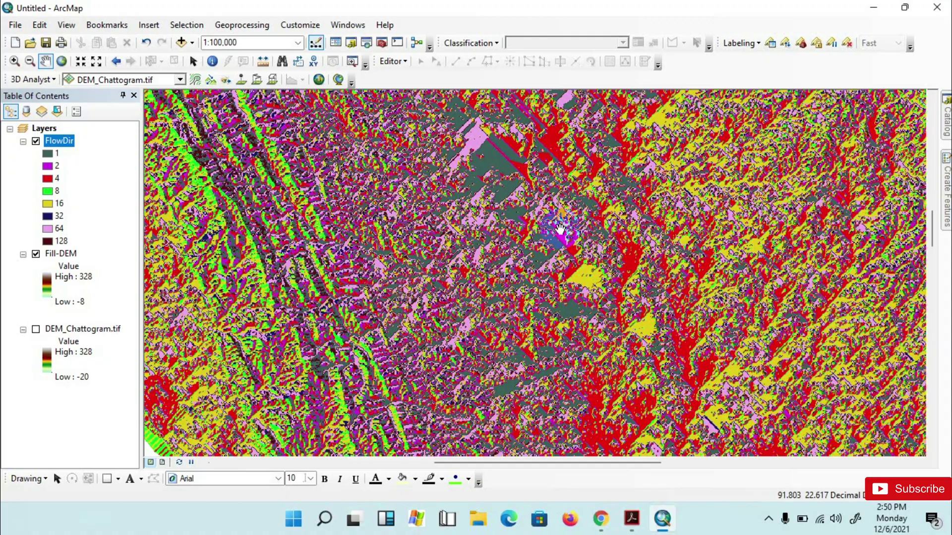
left_click_drag(560, 230, 564, 216)
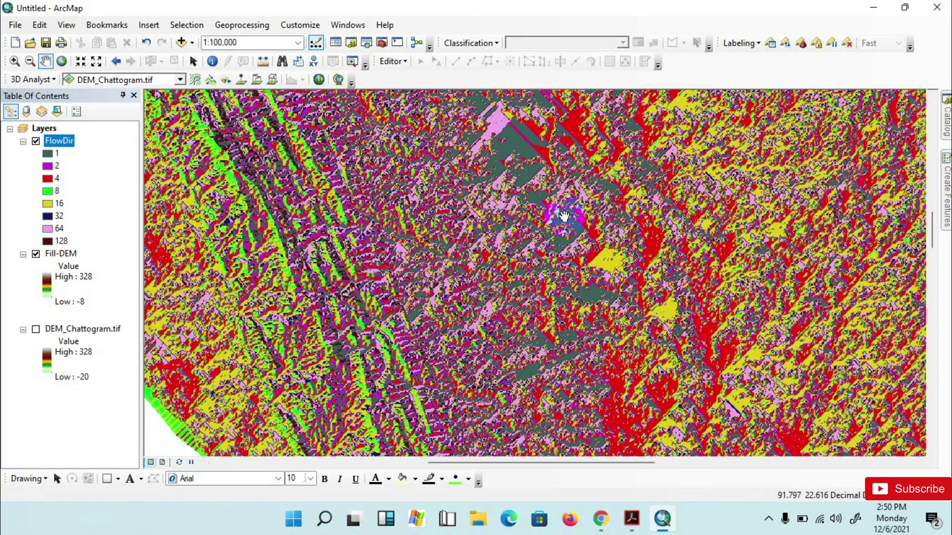
scroll(561, 220, "down", 2)
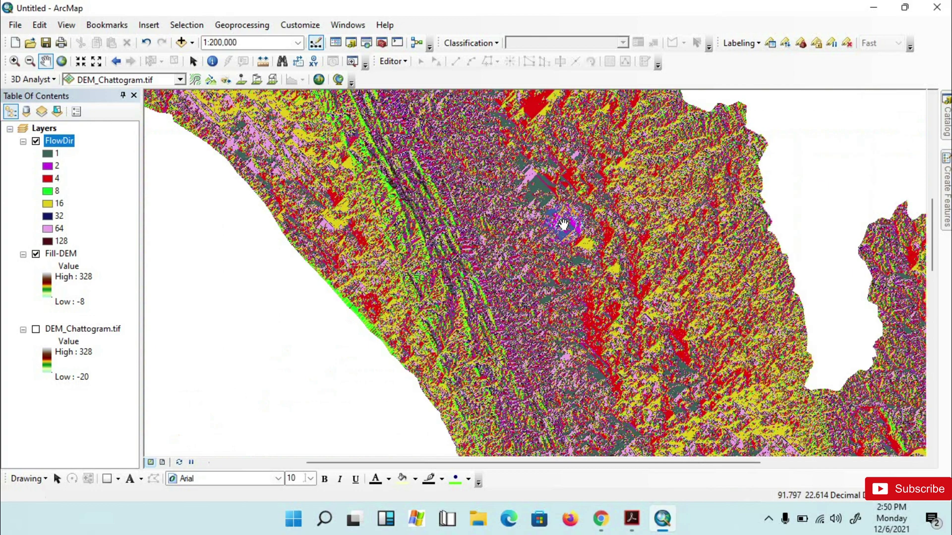
mouse_move(563, 224)
left_mouse_down()
mouse_move(558, 218)
mouse_move(562, 225)
left_mouse_up()
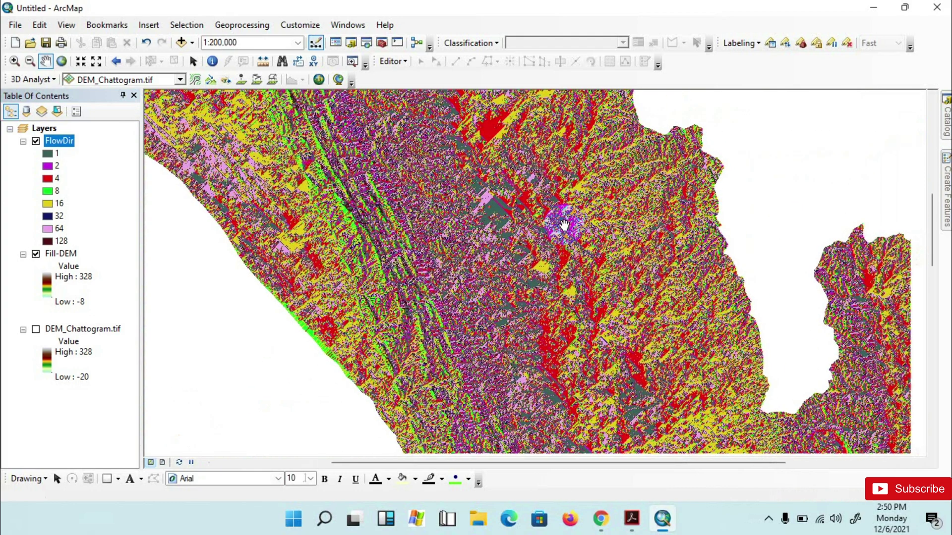
Open the Flow Accumulation tool from the Hydrology toolset and set FlowDir as its input flow direction raster.
left_click(946, 128)
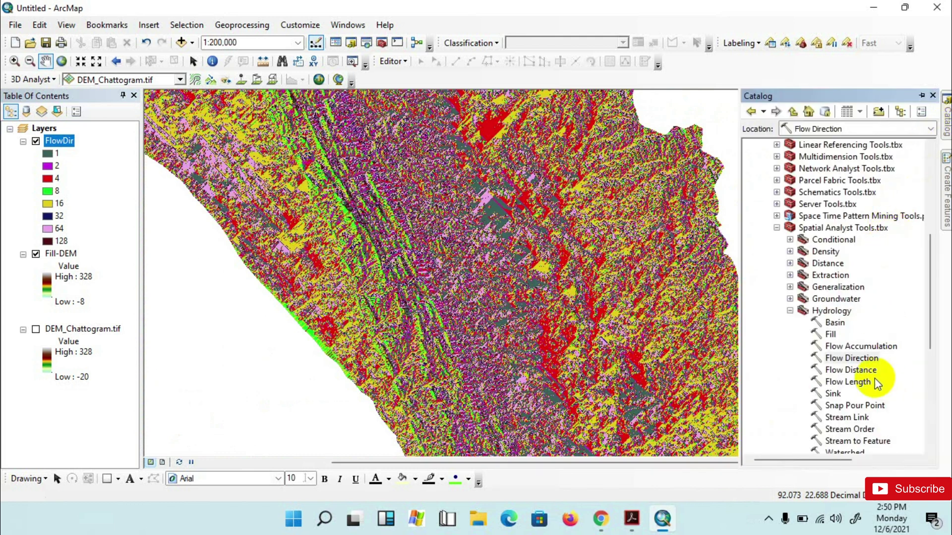
double_click(861, 346)
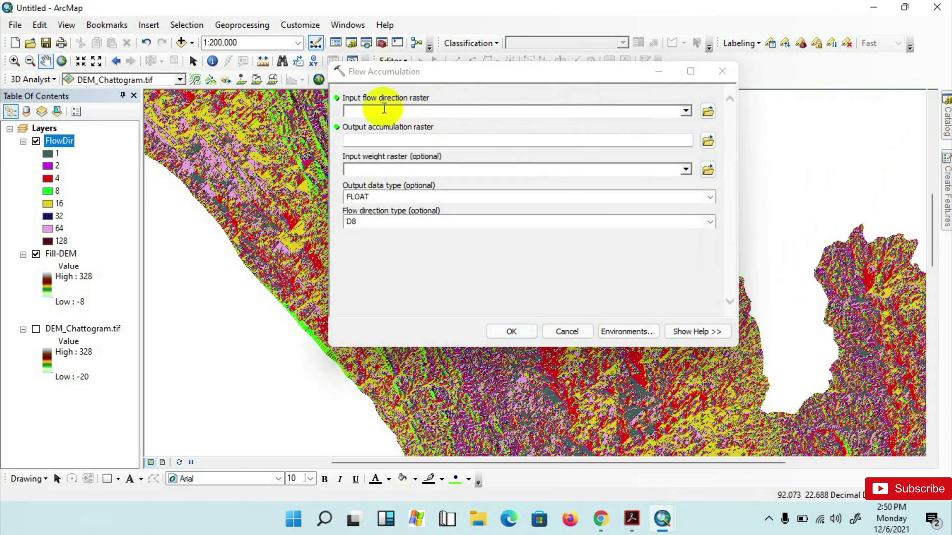
left_click(686, 111)
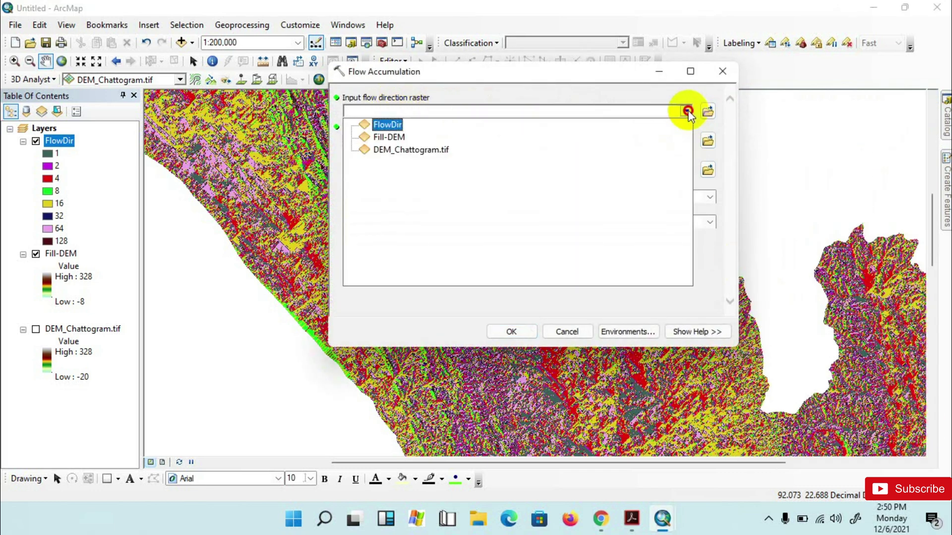
left_click(390, 125)
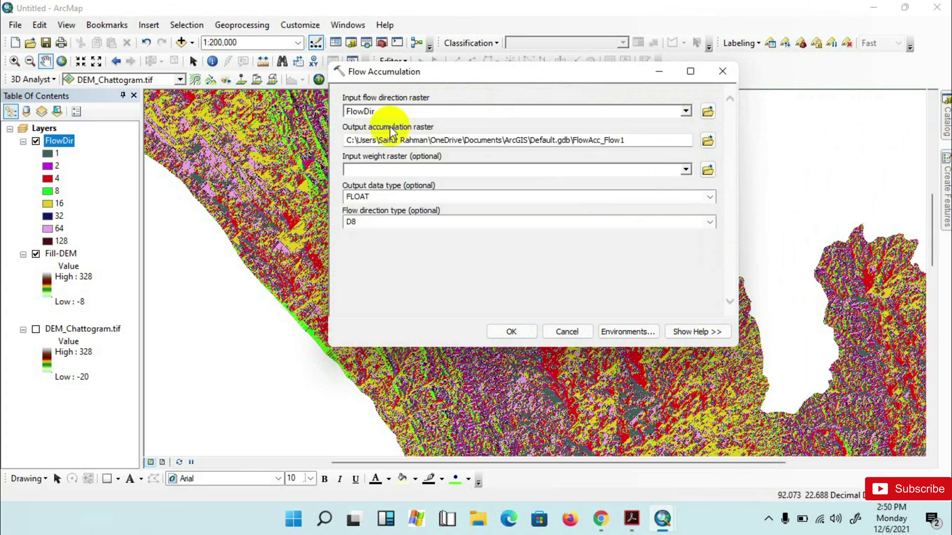
Set the output accumulation raster to FlowAcc in the Watershed Deleneation folder and run Flow Accumulation with FLOAT output and D8 type.
left_click_drag(536, 81, 545, 88)
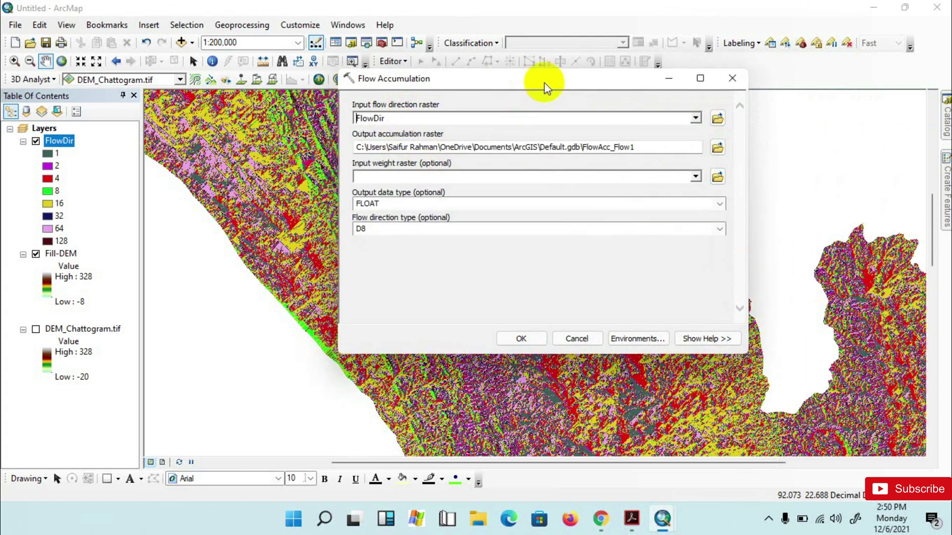
left_click(717, 146)
left_click_drag(474, 70, 473, 204)
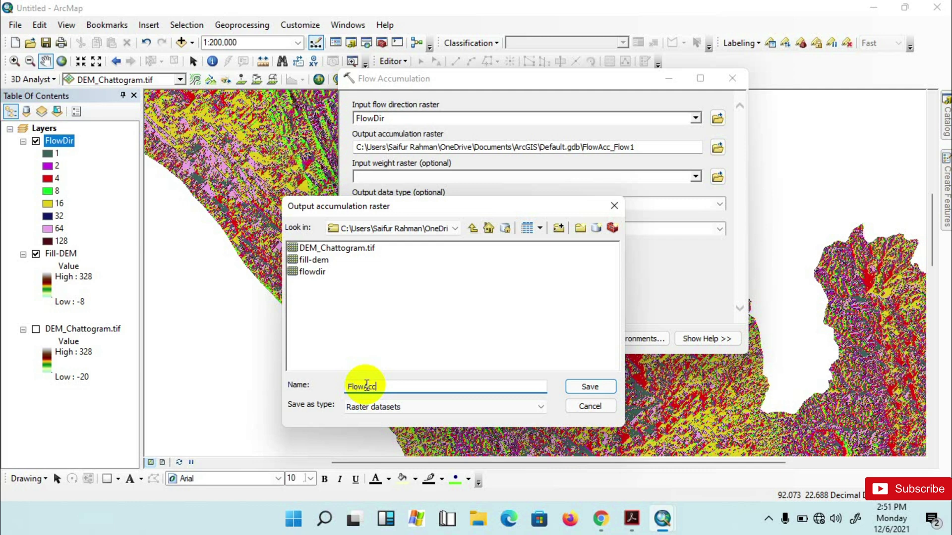
left_click_drag(388, 207, 409, 190)
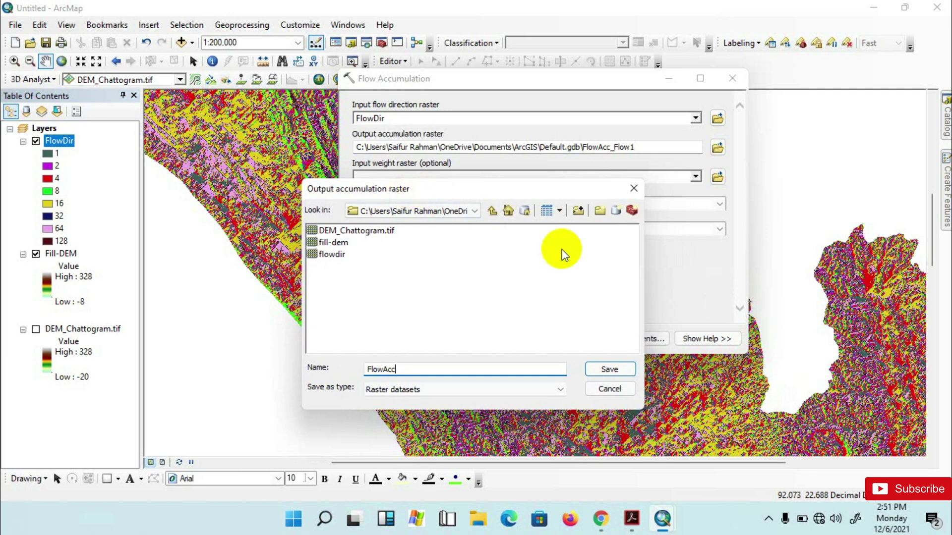
left_click(605, 368)
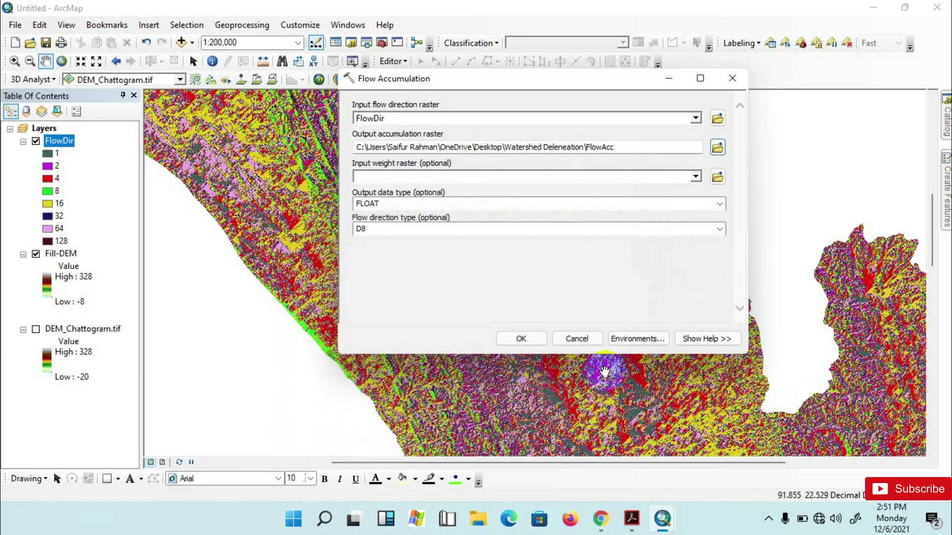
left_click(521, 338)
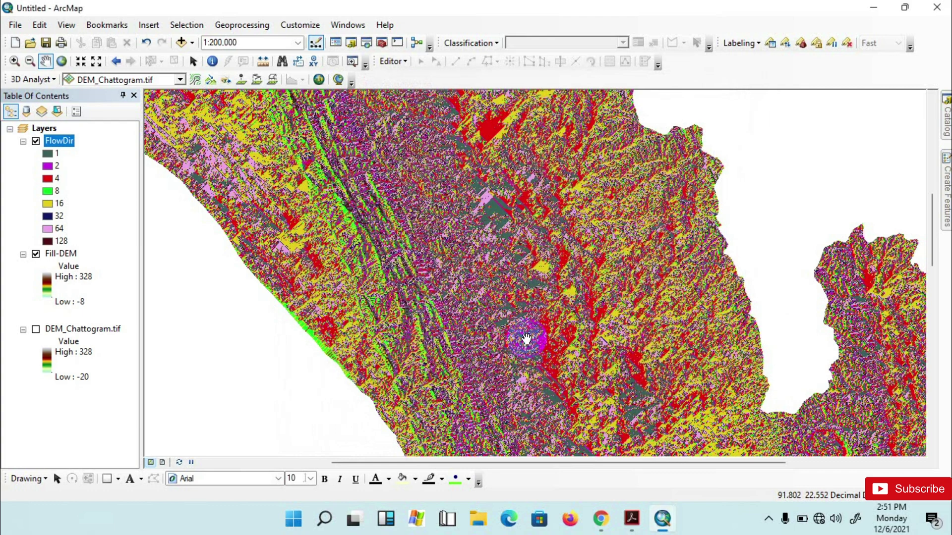
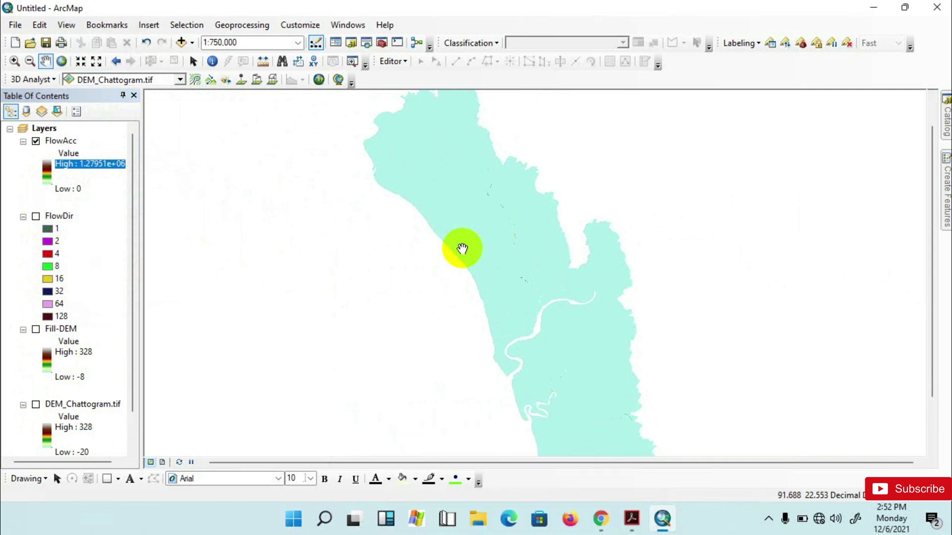
Open the Basin tool from the Hydrology toolset and set FlowDir as its input flow direction raster.
left_click_drag(462, 249, 468, 249)
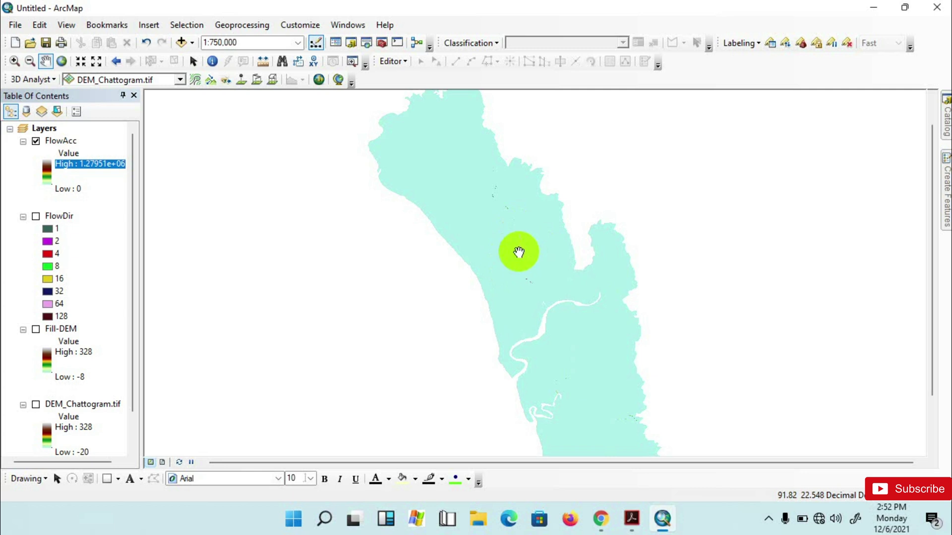
left_click_drag(536, 241, 564, 247)
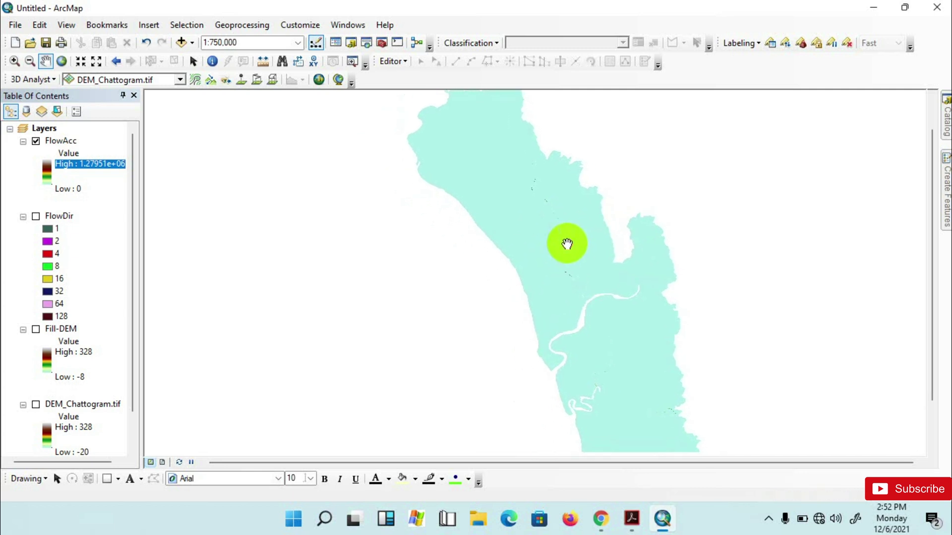
mouse_move(946, 118)
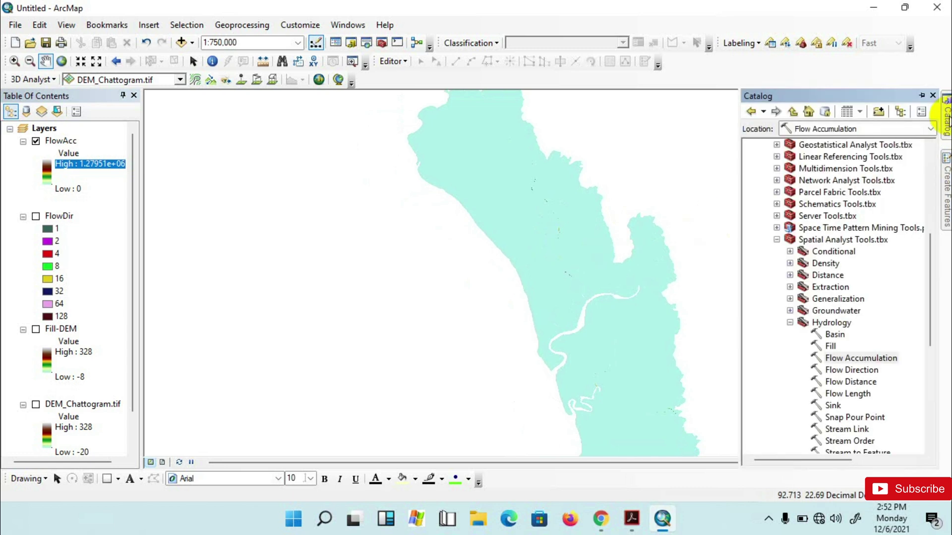
scroll(821, 356, "down", 1)
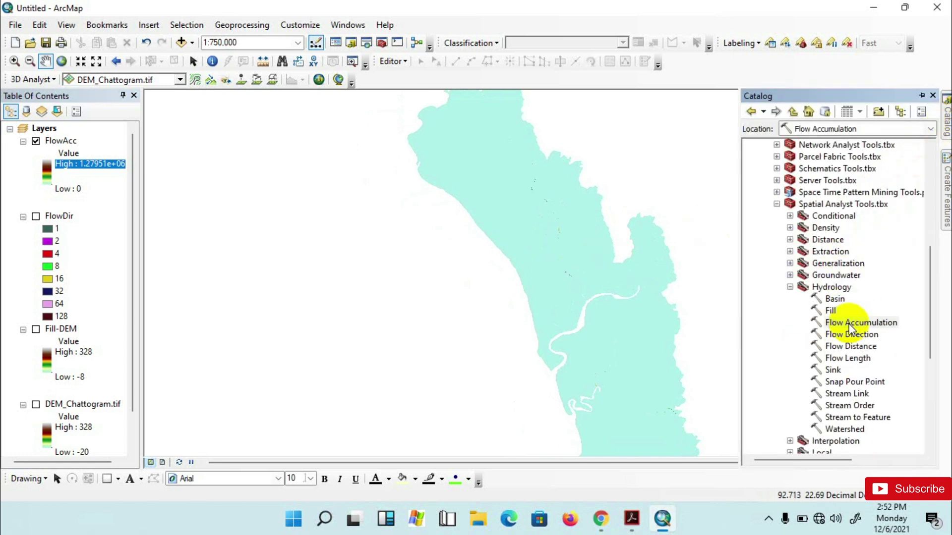
left_click(831, 298)
double_click(831, 297)
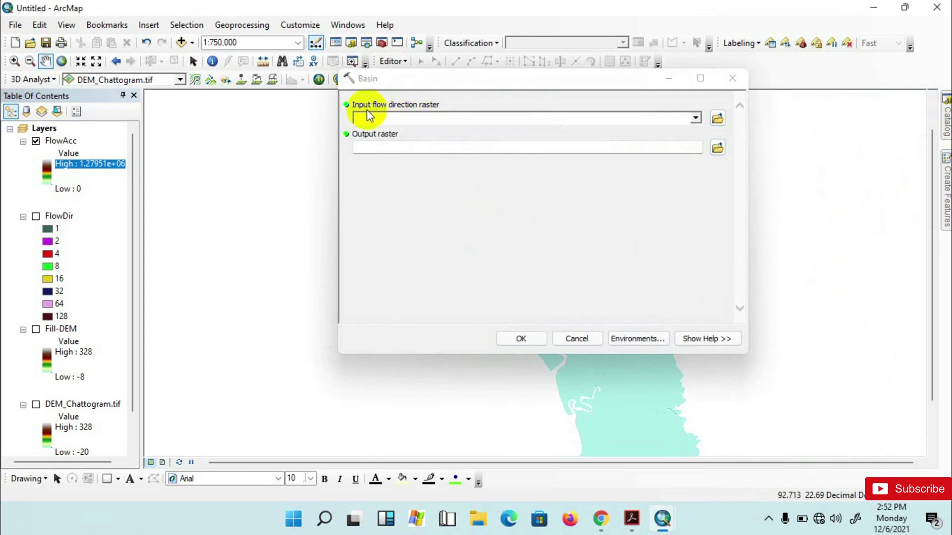
left_click(698, 119)
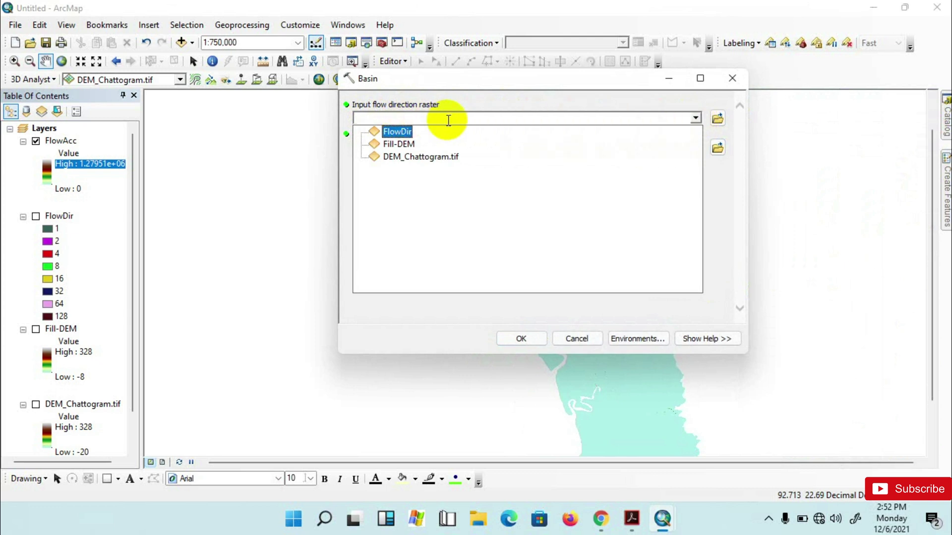
left_click(402, 133)
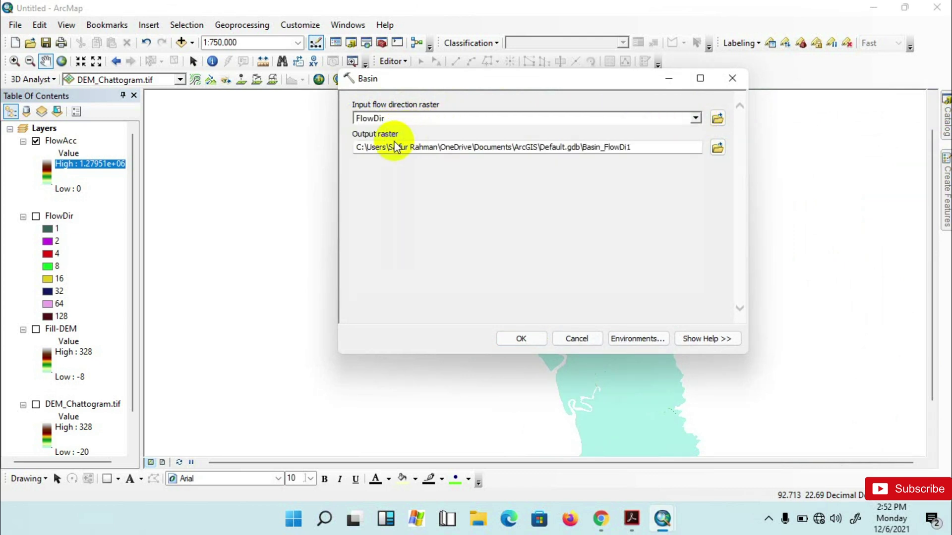
Set the output basin raster to Basin+Flow in the Watershed Deleneation folder and run Basin.
left_click_drag(603, 82, 599, 98)
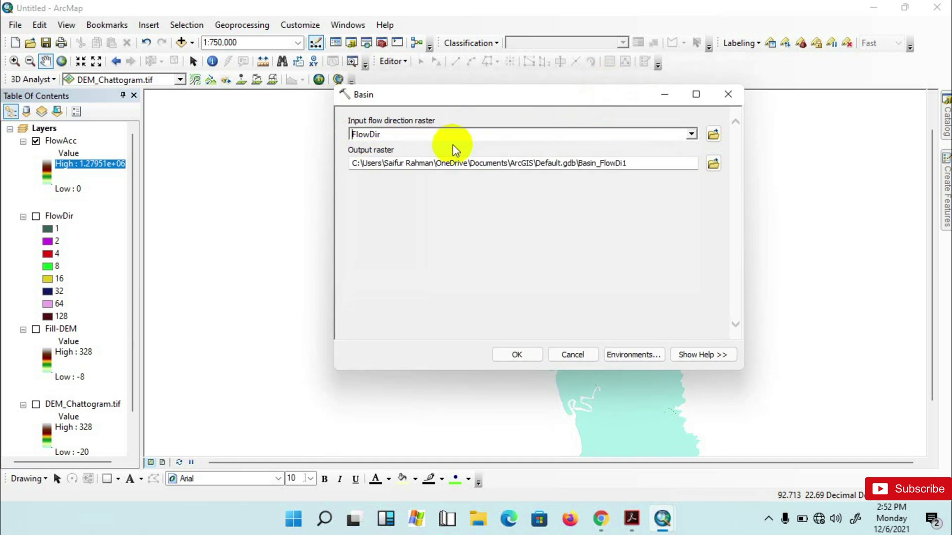
left_click(713, 165)
left_click_drag(507, 131, 494, 220)
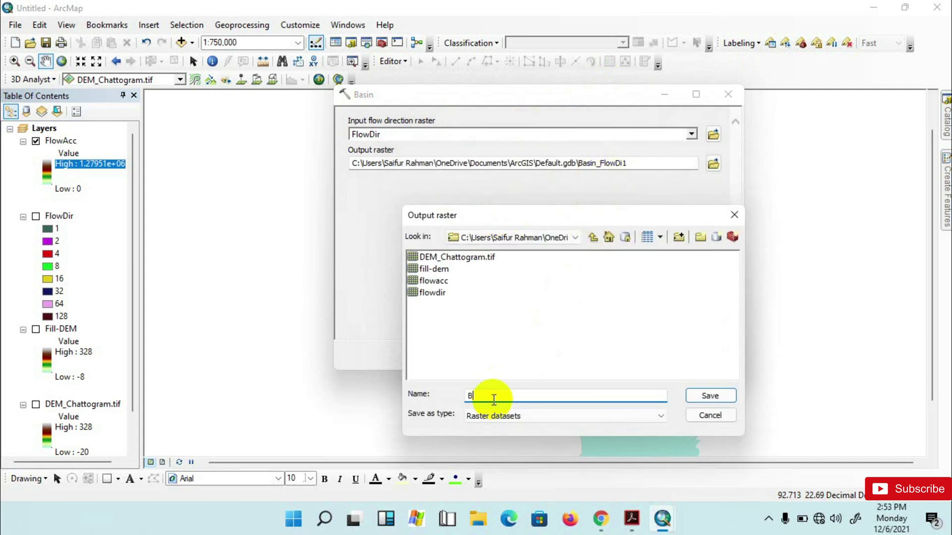
type("Basin+Flow")
left_click(710, 396)
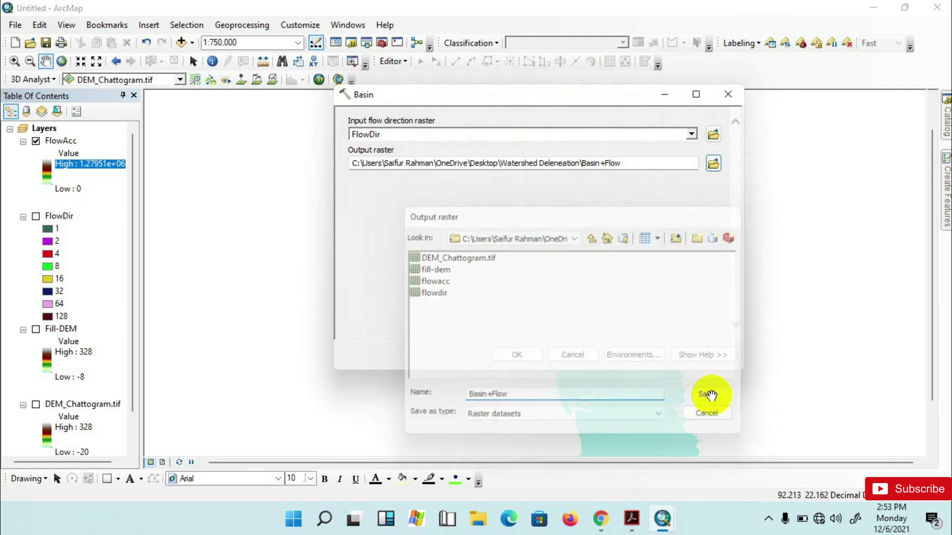
left_click(513, 356)
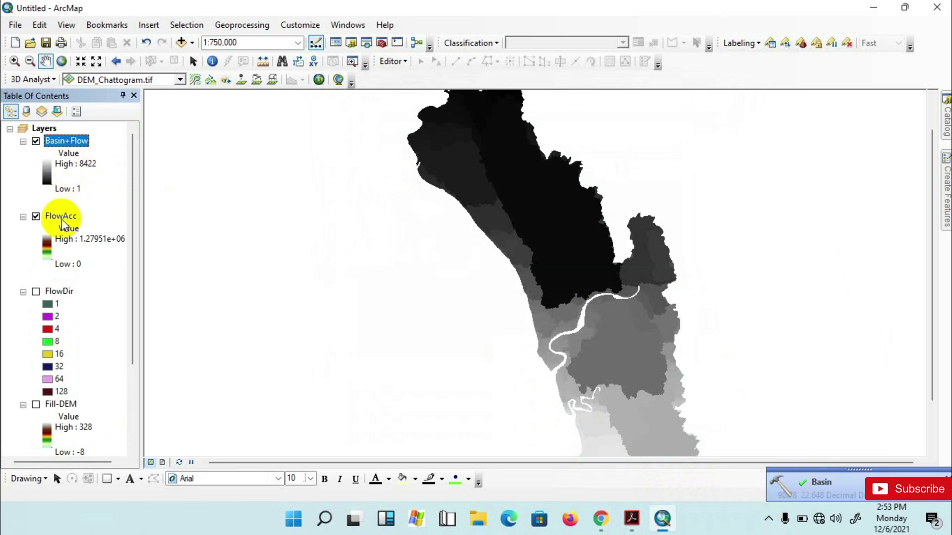
left_click(46, 191)
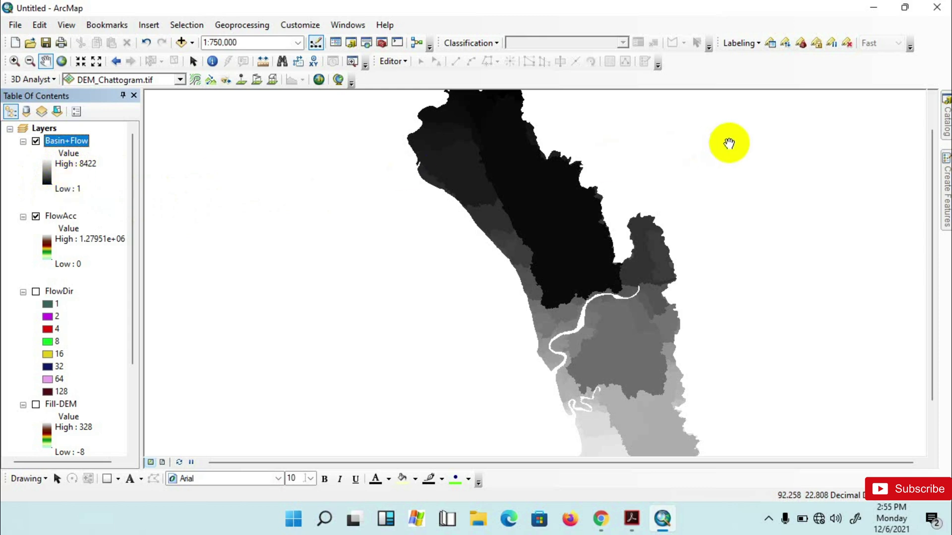
Open the Raster to Polygon tool from the From Raster conversion toolset and set Basin+Flow as its input raster.
left_click(947, 115)
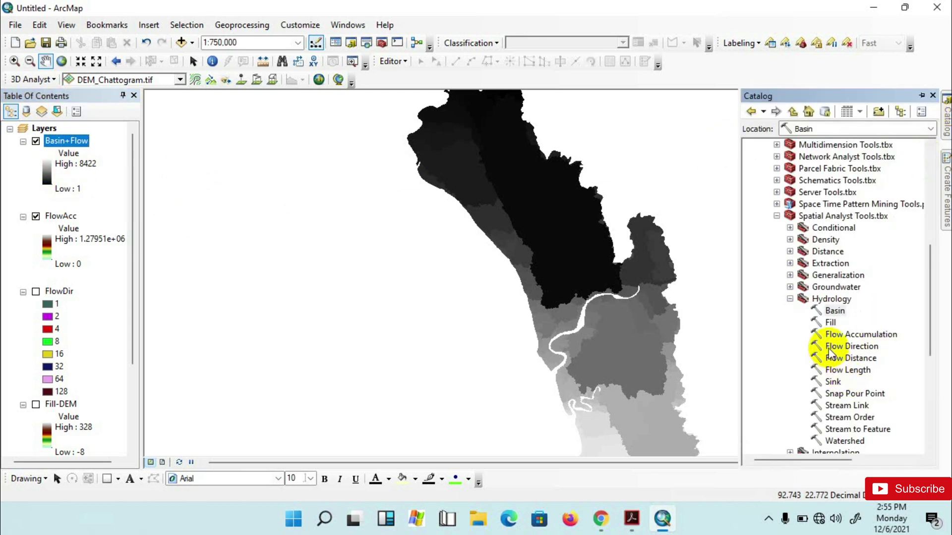
scroll(831, 353, "up", 5)
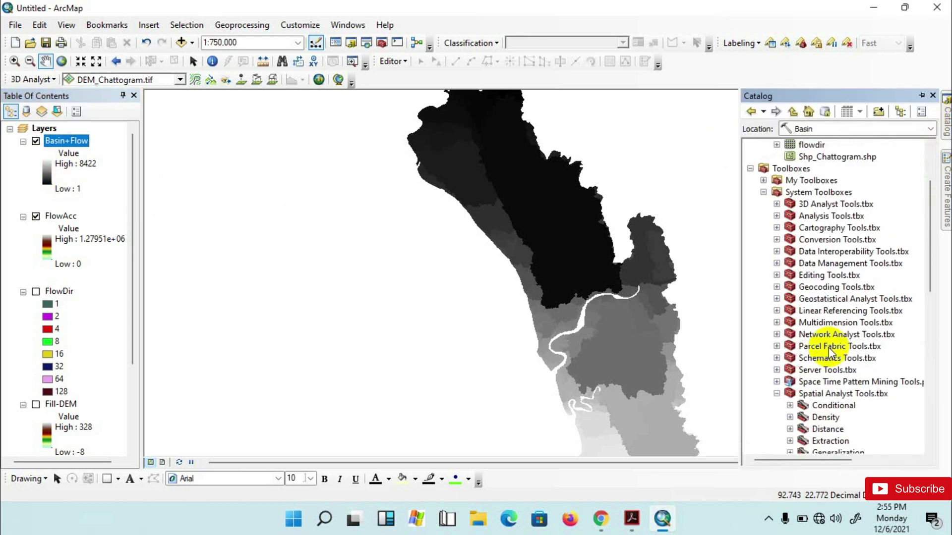
left_click(777, 238)
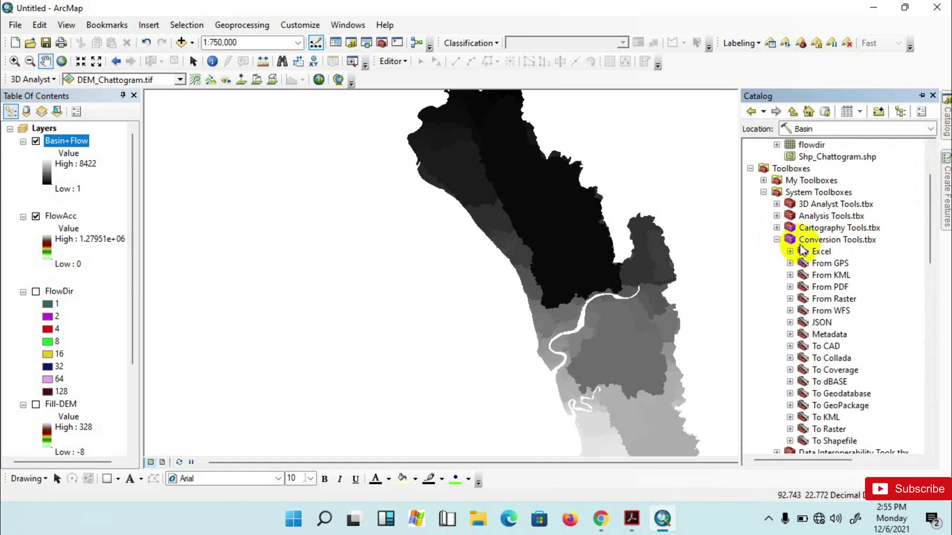
scroll(843, 310, "down", 1)
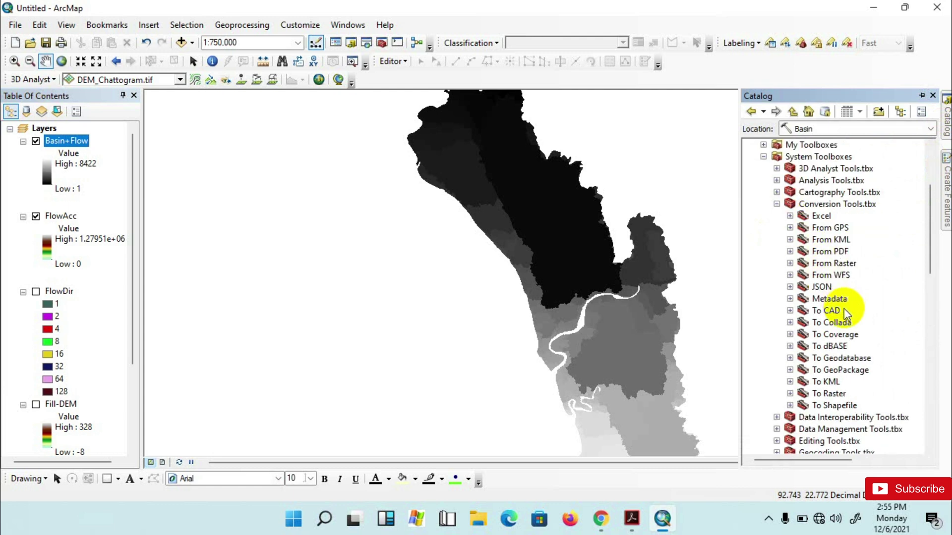
left_click(790, 263)
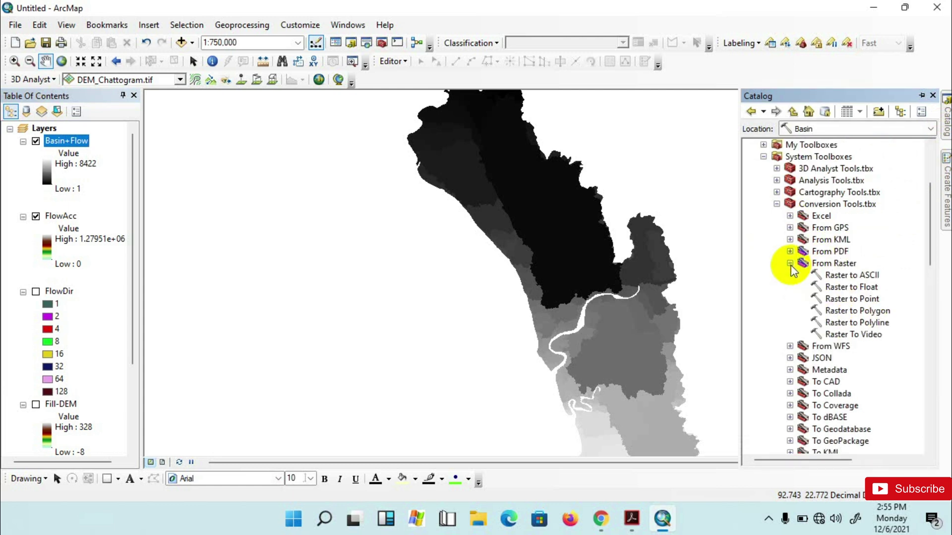
left_click(848, 310)
double_click(847, 311)
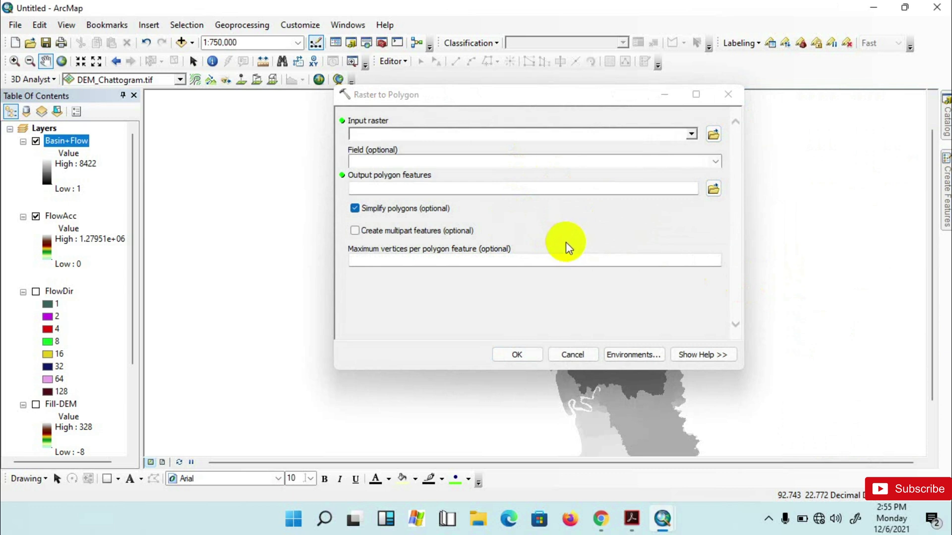
left_click(691, 134)
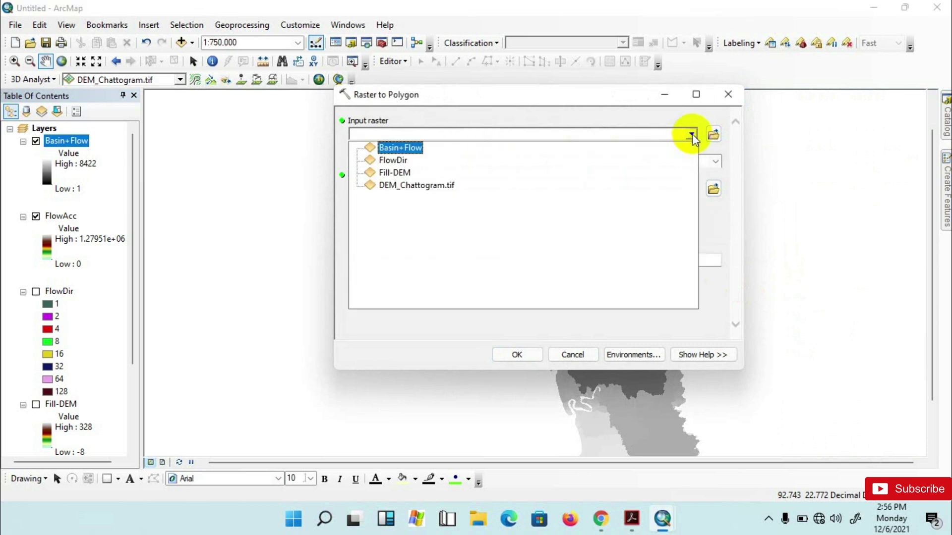
left_click(403, 148)
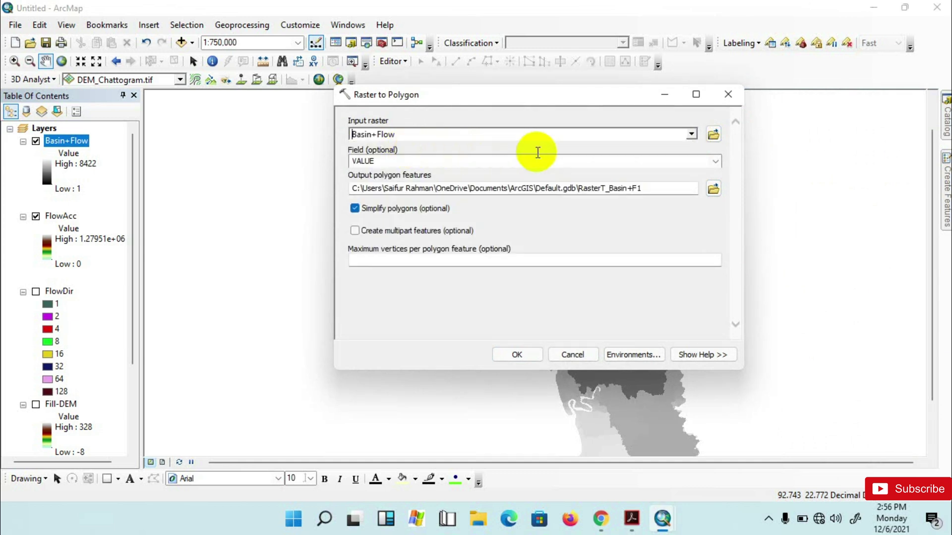
Set the output polygon features to RasterBasin in the Watershed Deleneation folder and run Raster to Polygon with simplified polygons.
left_click_drag(496, 94, 520, 104)
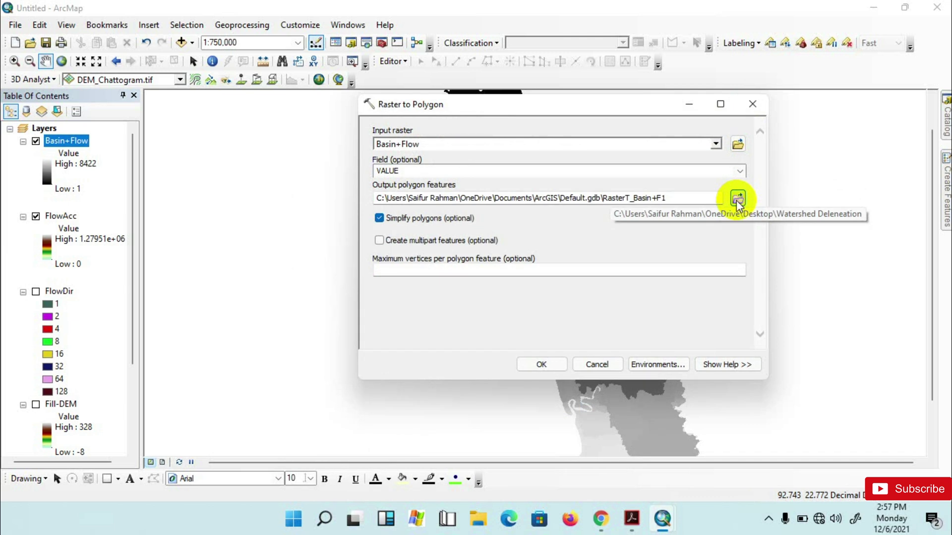
left_click(738, 199)
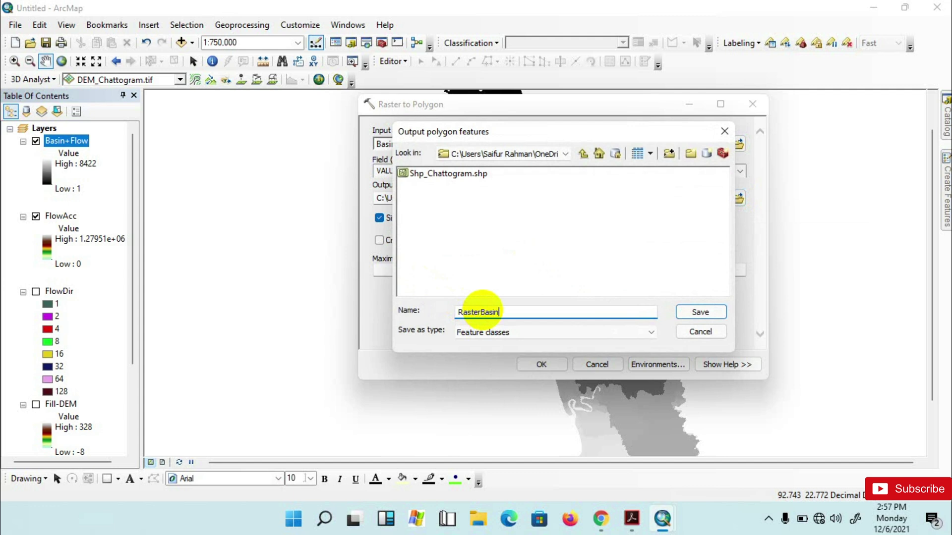
left_click(699, 313)
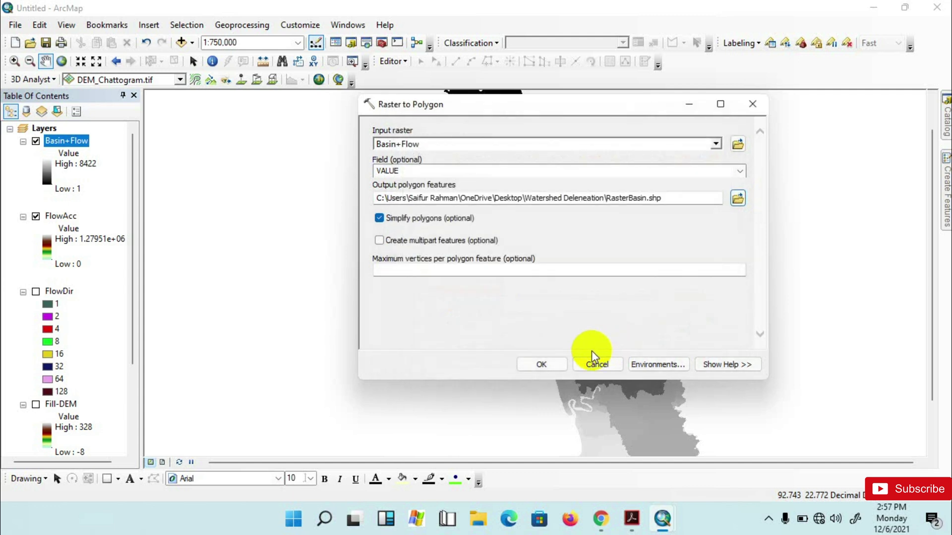
left_click(550, 364)
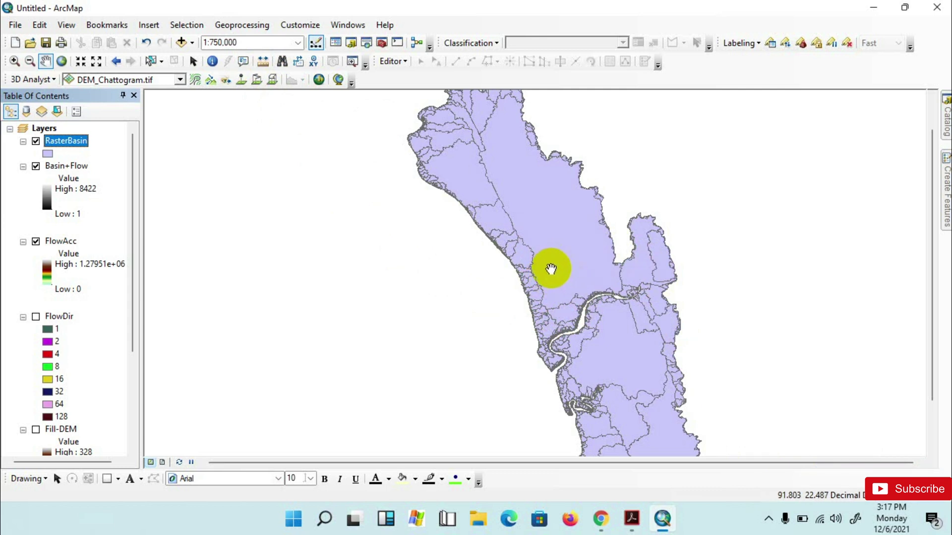
Try selecting individual RasterBasin polygons on the map, ending with the large basin just south of the river selected.
left_click(149, 62)
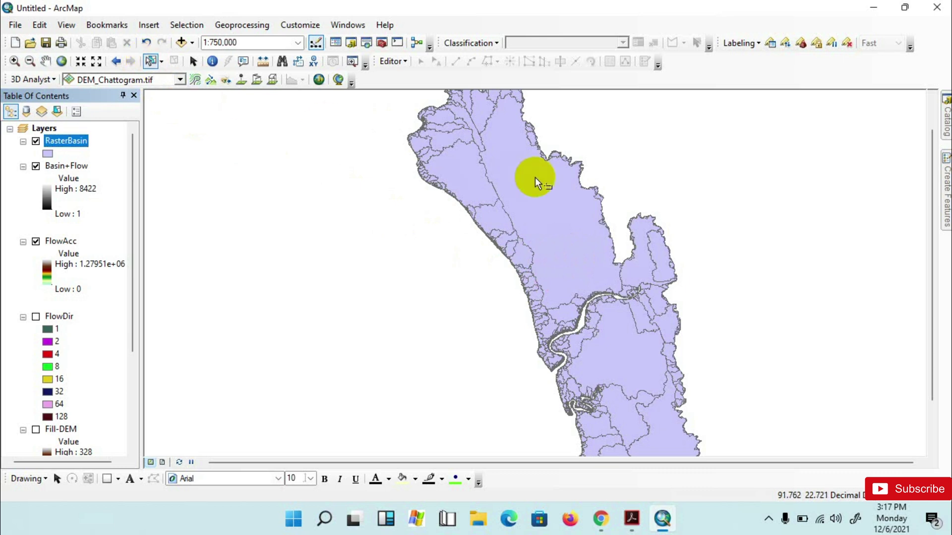
left_click(527, 192)
left_click(476, 182)
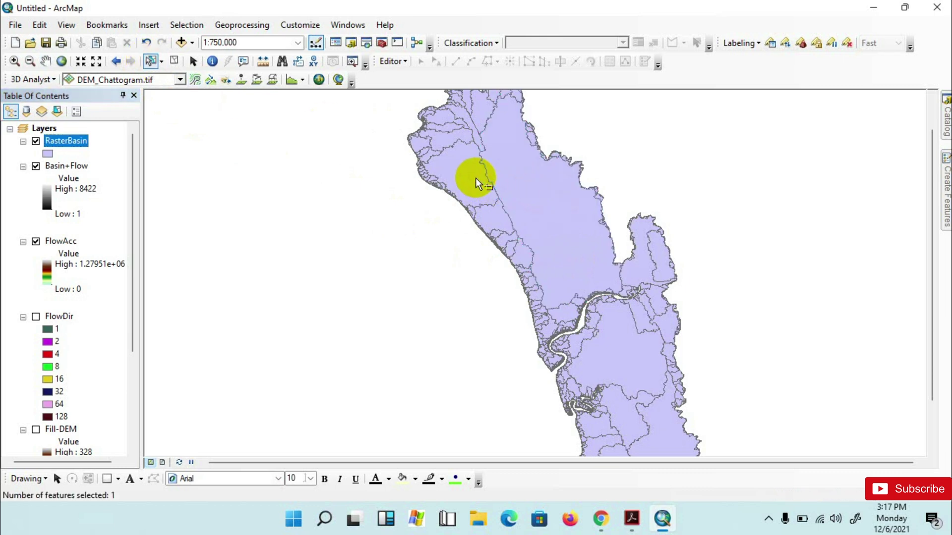
left_click(493, 216)
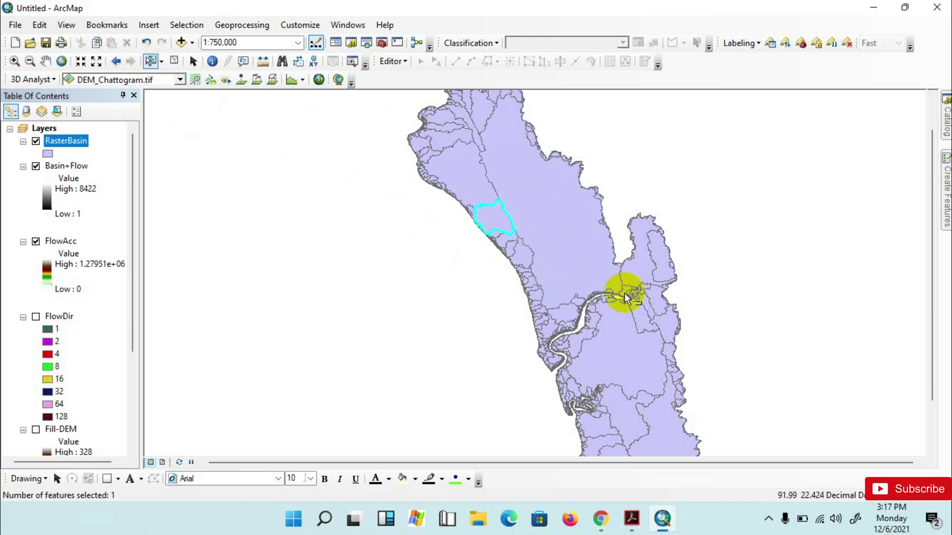
left_click(617, 355)
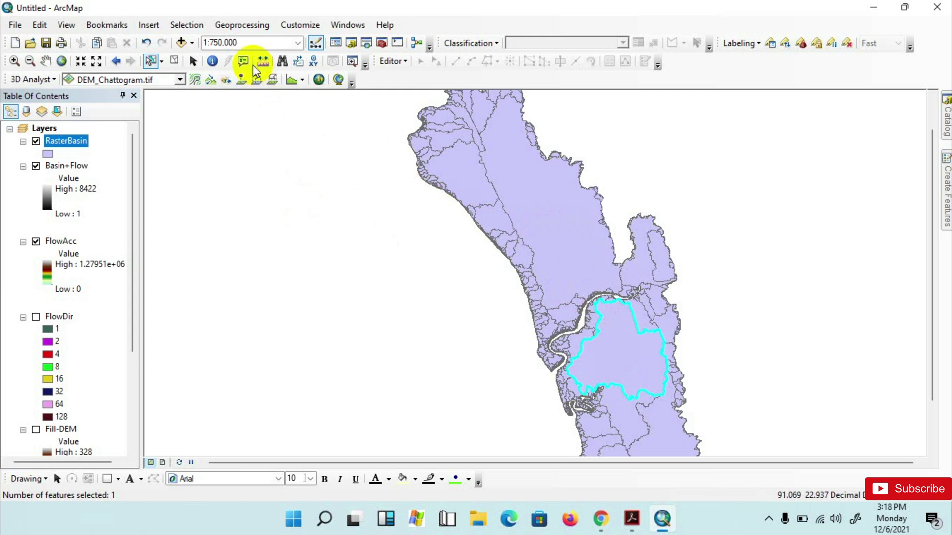
Open the Clip geoprocessing tool and set RasterBasin as both its input features and its clip features.
left_click(242, 25)
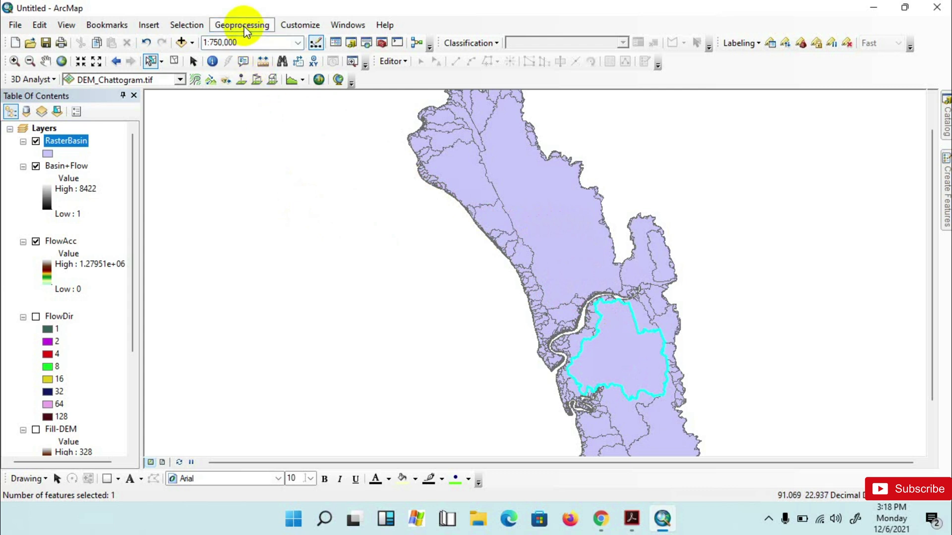
left_click(257, 26)
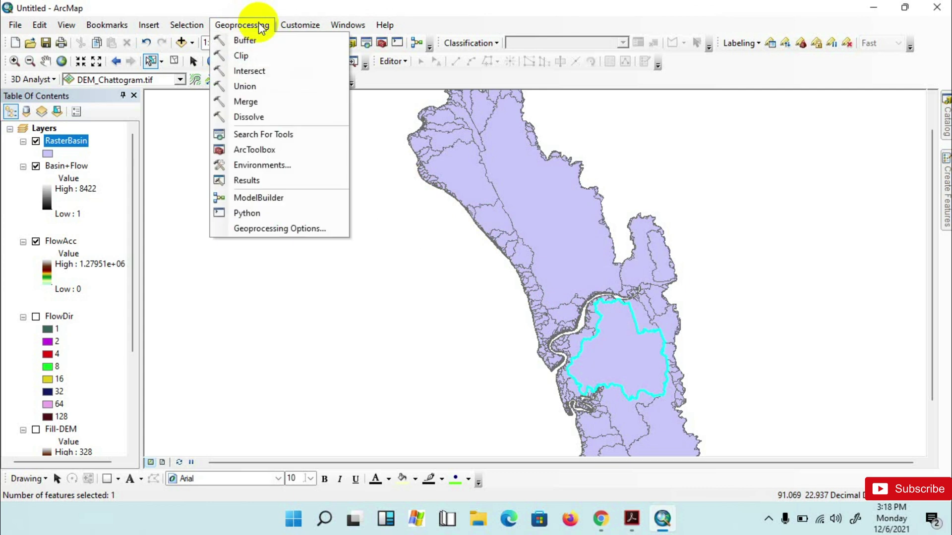
left_click(244, 56)
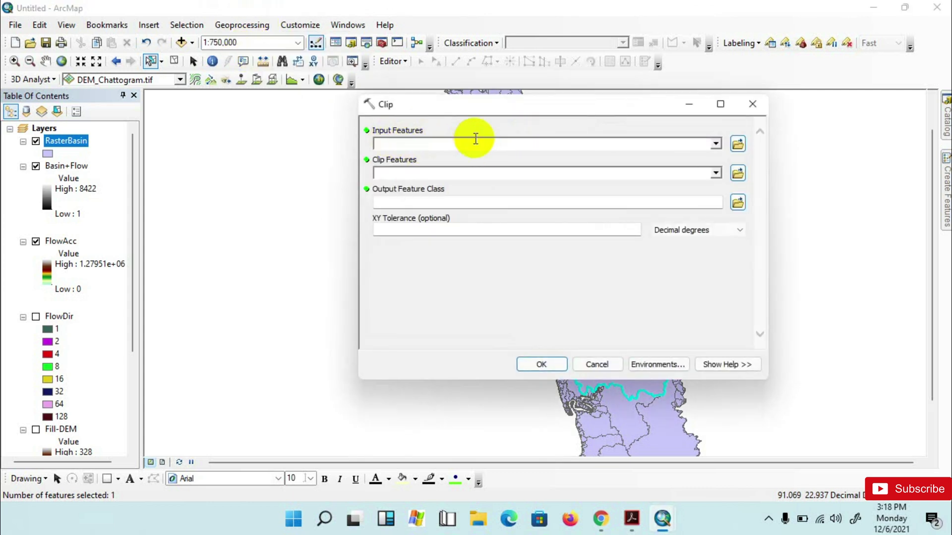
left_click(715, 144)
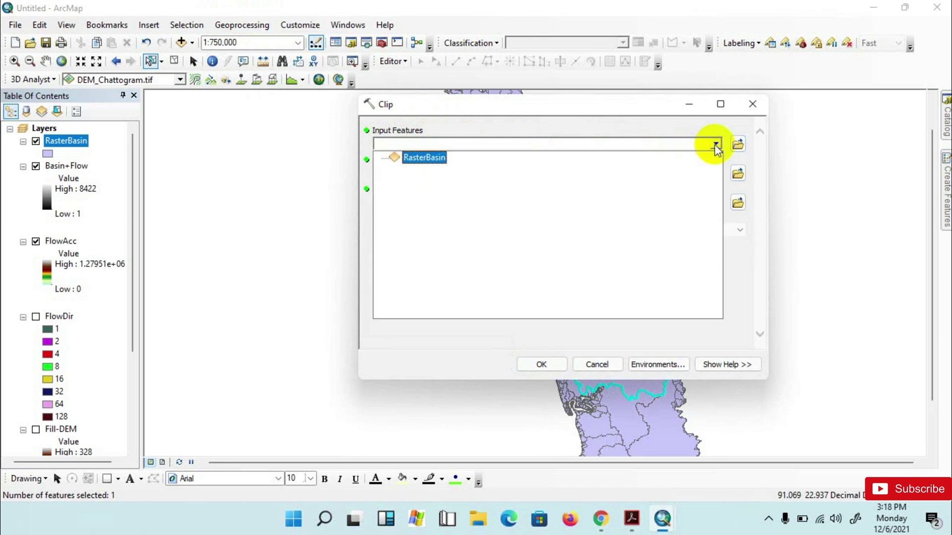
left_click(426, 159)
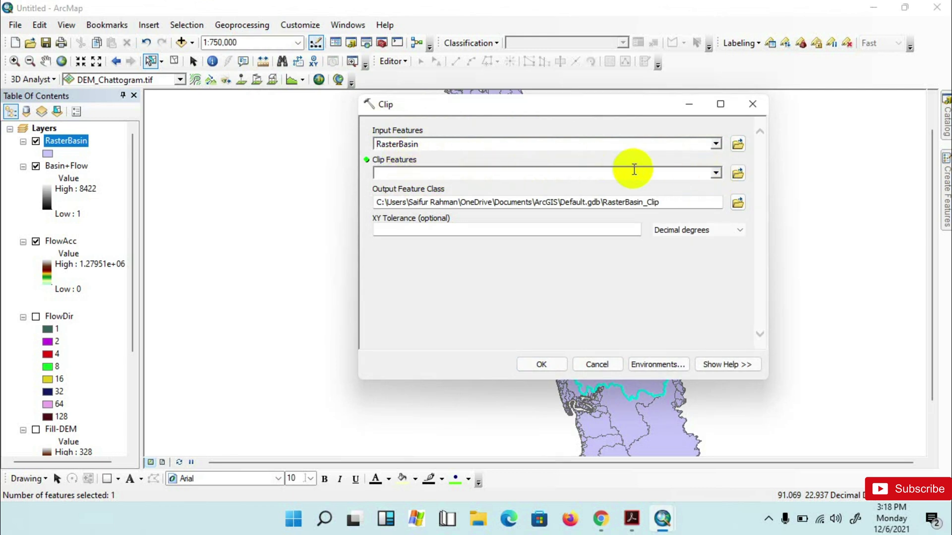
left_click(717, 173)
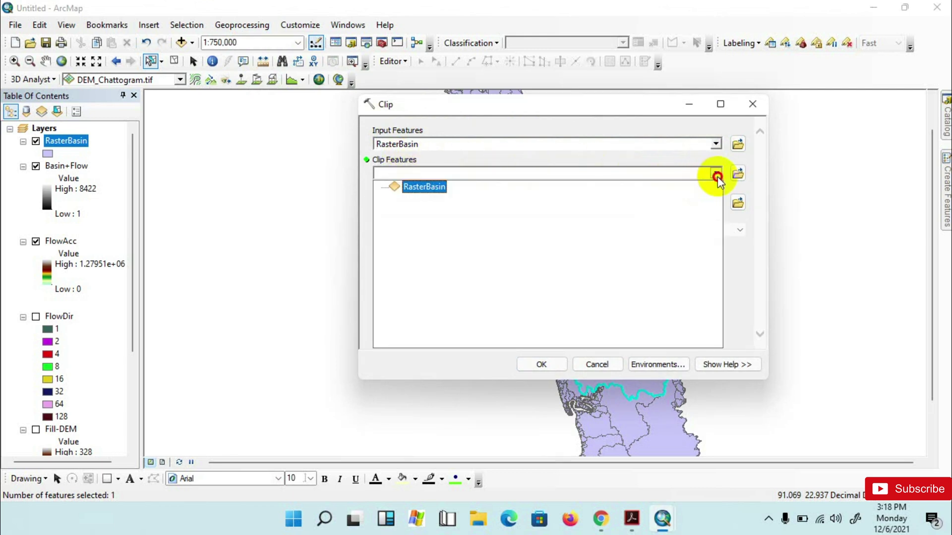
left_click(428, 188)
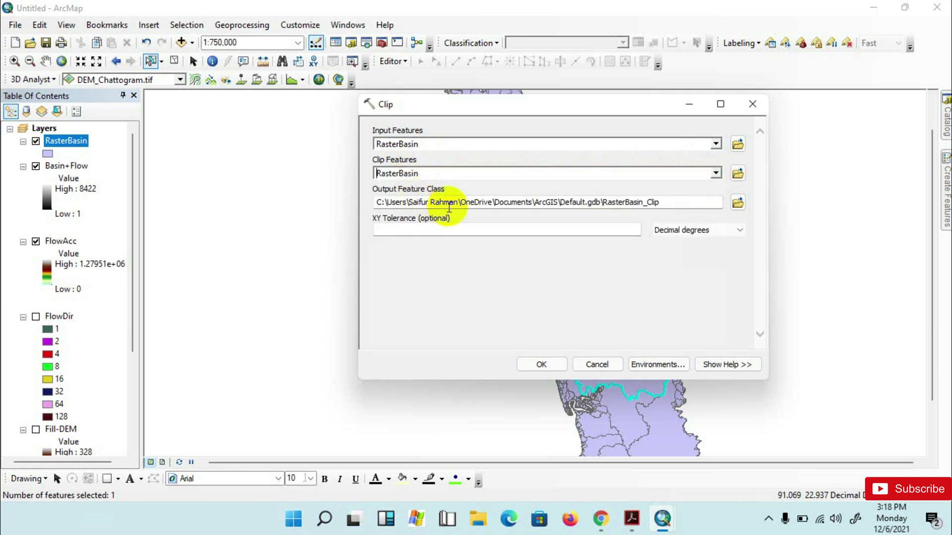
Set the clip output to RasterBasin_Clip in the Watershed Deleneation folder and run the Clip tool.
left_click_drag(624, 104, 587, 103)
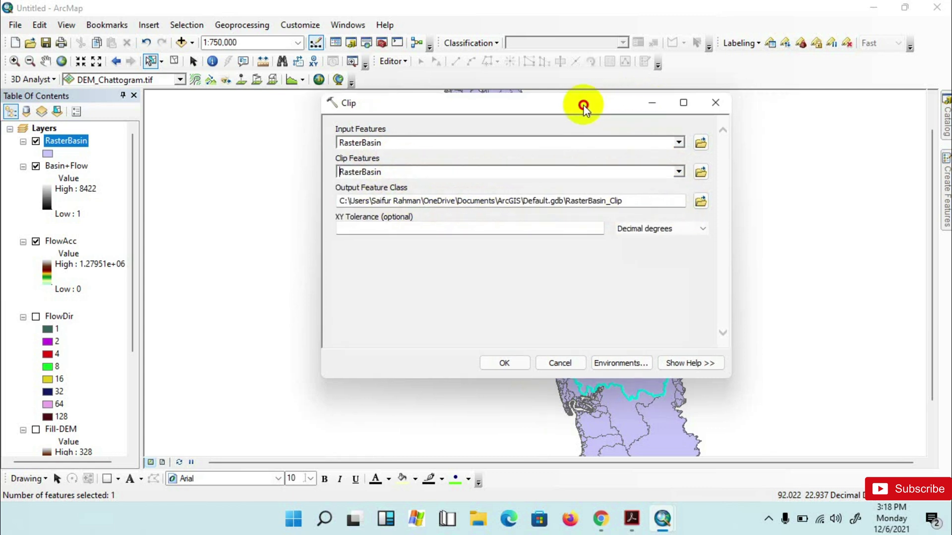
left_click(699, 202)
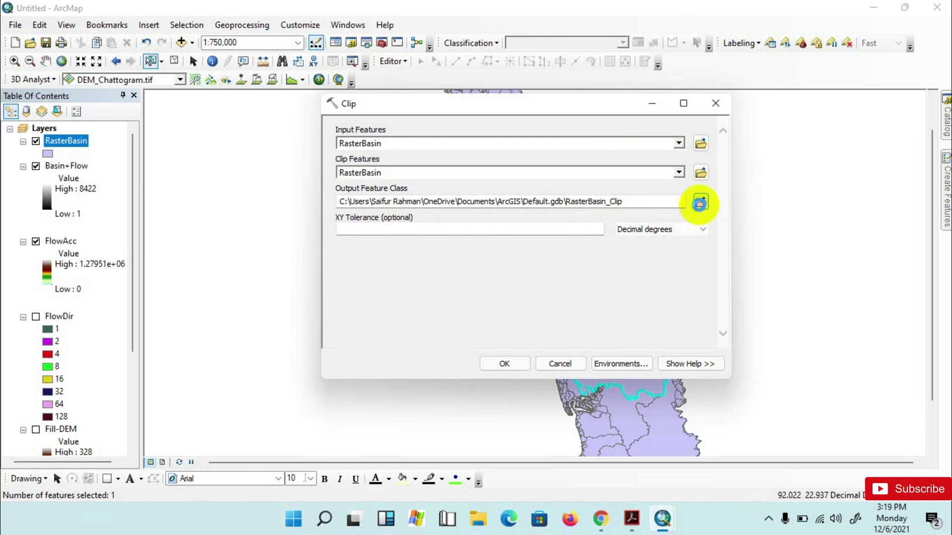
left_click(463, 311)
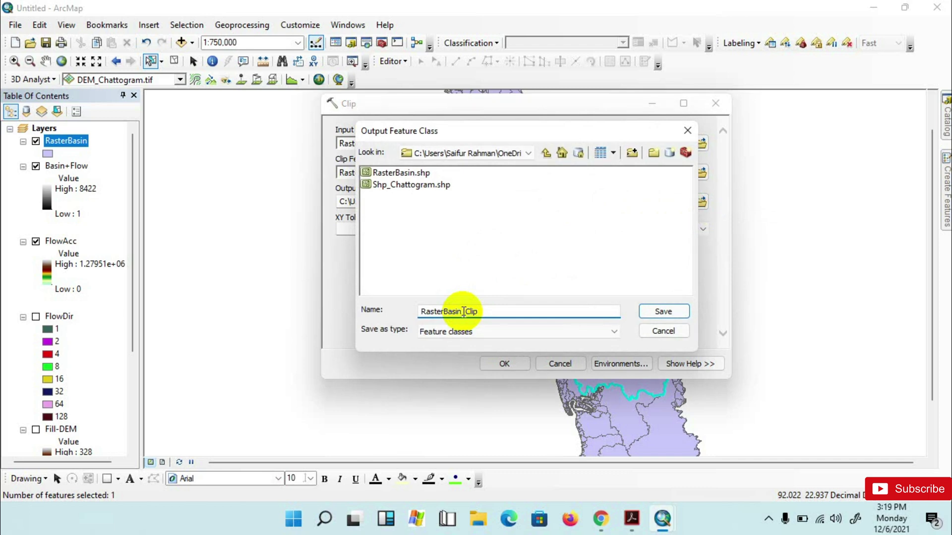
left_click(663, 313)
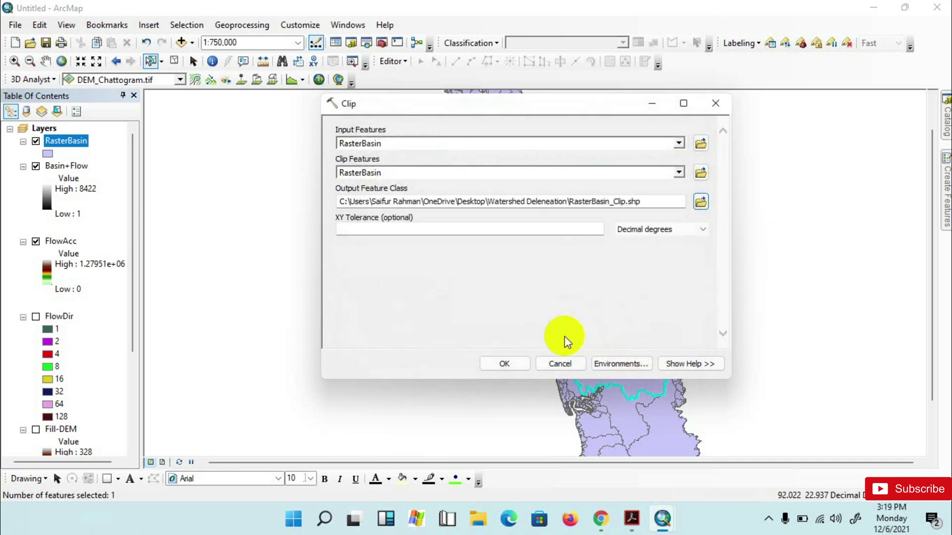
left_click(513, 366)
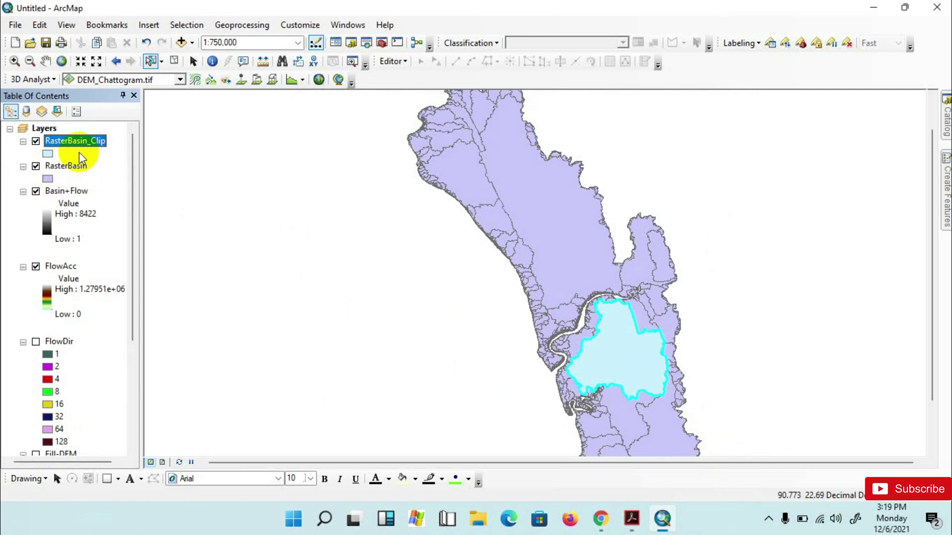
Hide the RasterBasin layer and give the RasterBasin_Clip polygon a pink fill.
left_click(36, 167)
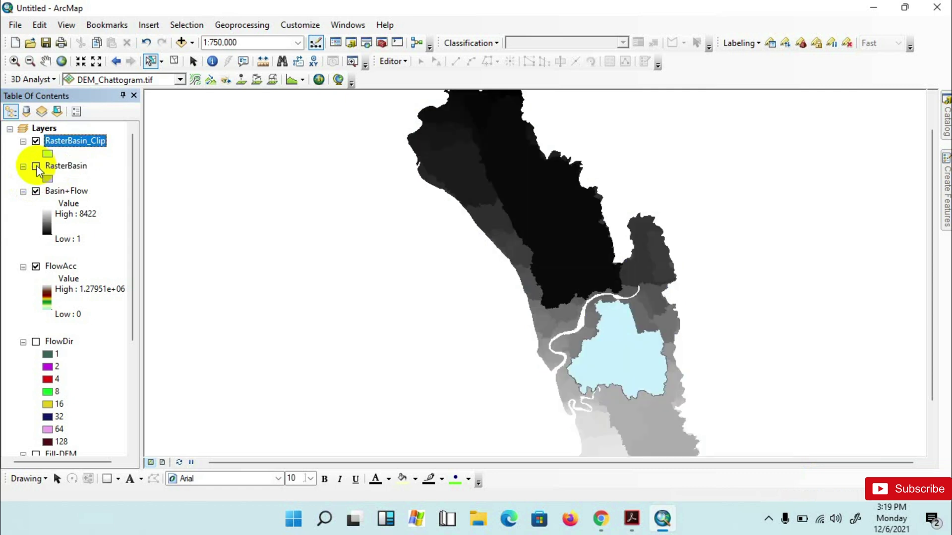
right_click(48, 158)
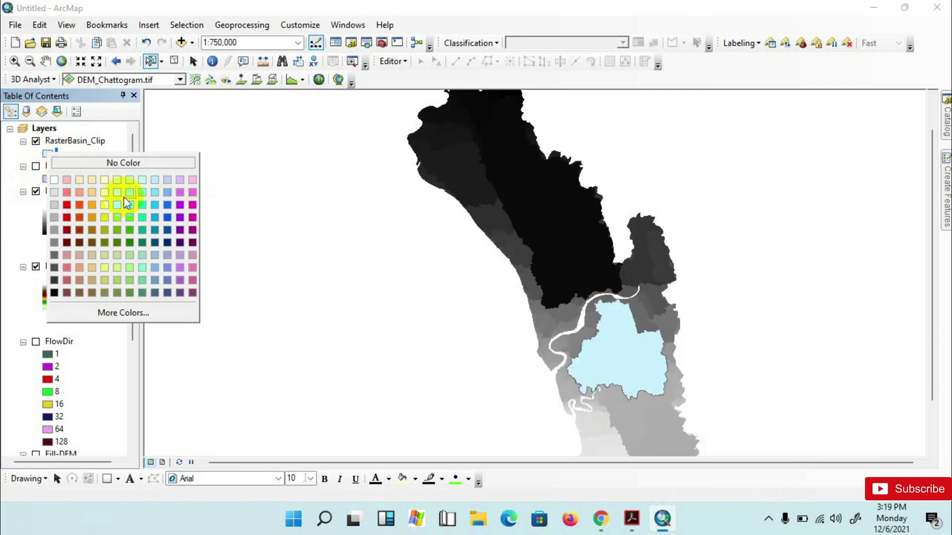
left_click(192, 198)
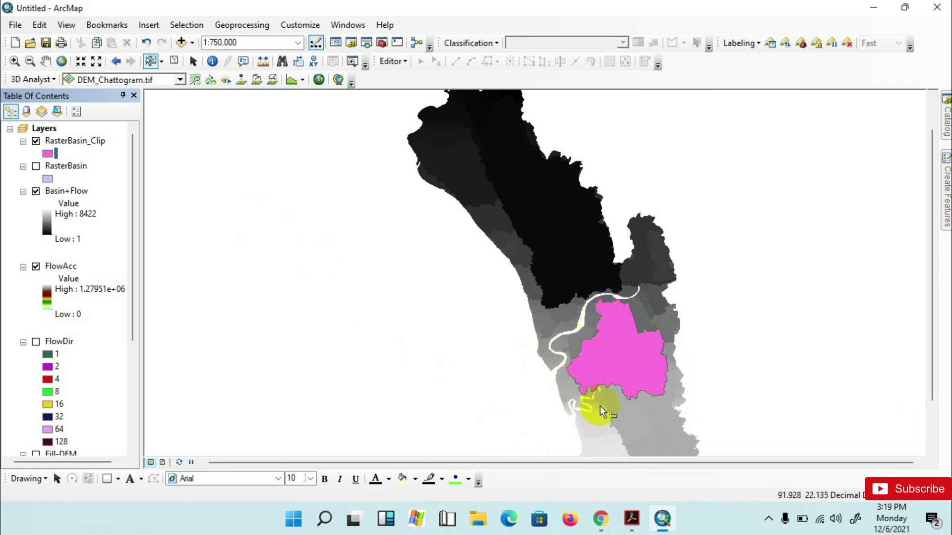
Change the RasterBasin_Clip symbol to Hollow with a red outline of width 2.
left_click(47, 155)
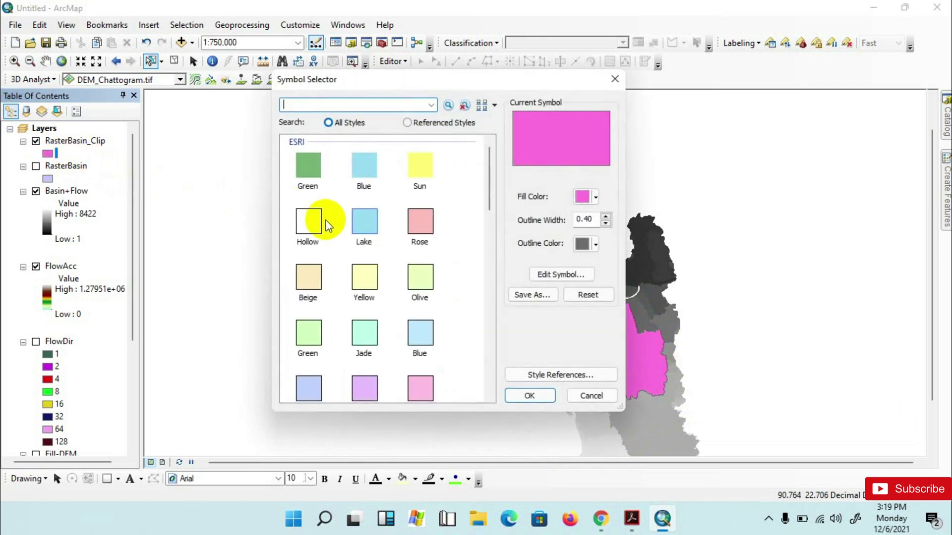
left_click(307, 227)
left_click(596, 244)
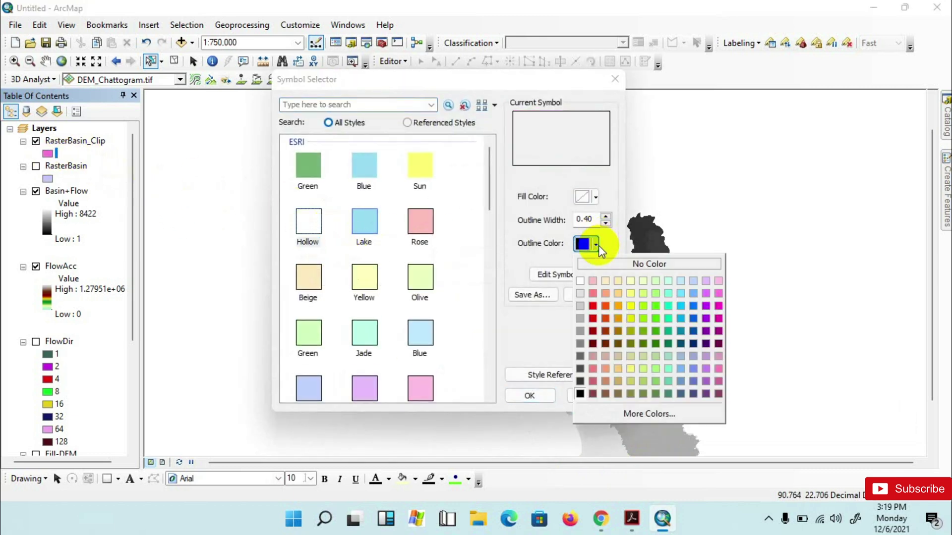
left_click(593, 306)
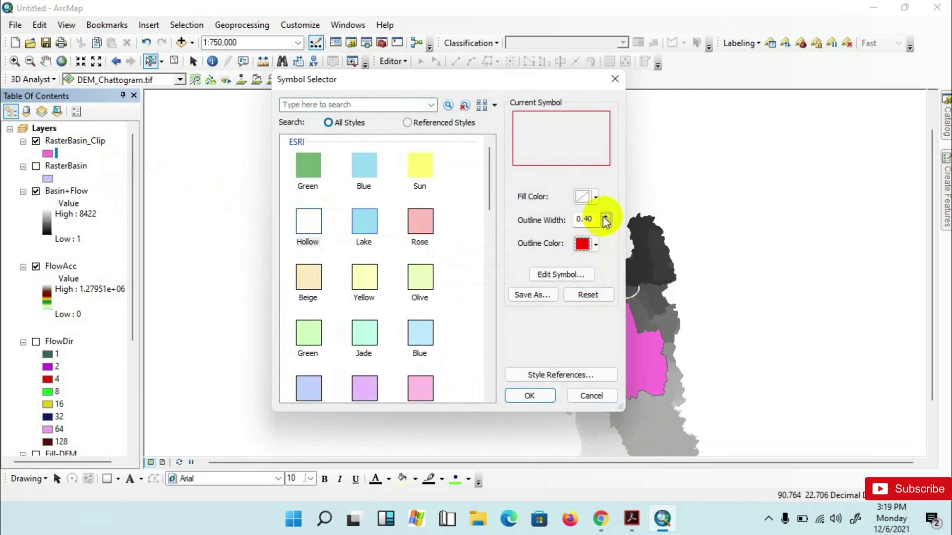
left_click(605, 216)
left_click(605, 216)
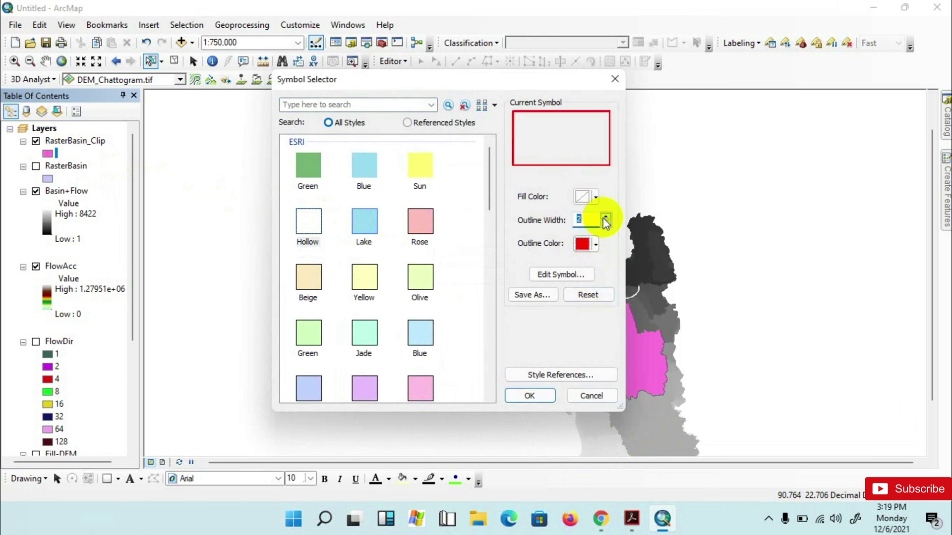
left_click(530, 396)
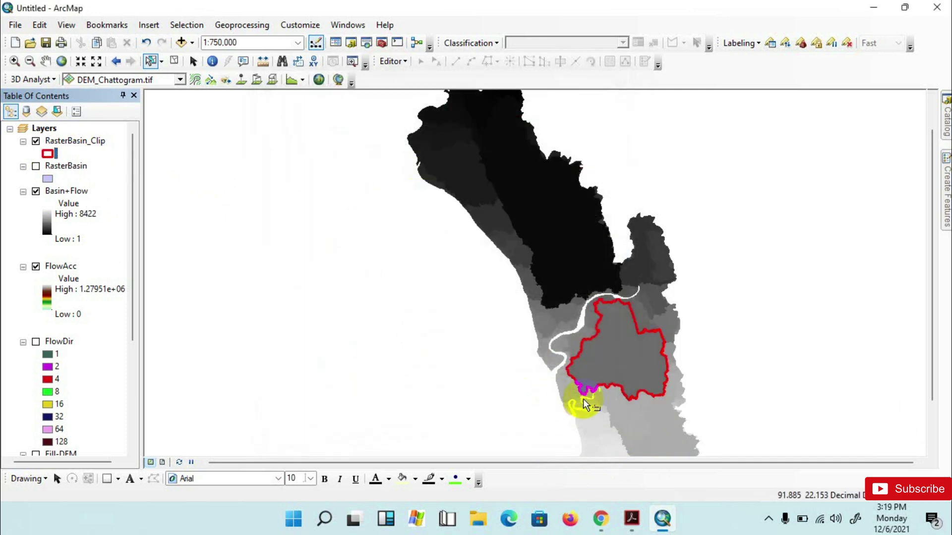
Turn on the DEM_Chattogram.tif layer and hide Basin+Flow and FlowAcc so the DEM shows beneath the basin outline.
scroll(583, 399, "up", 3)
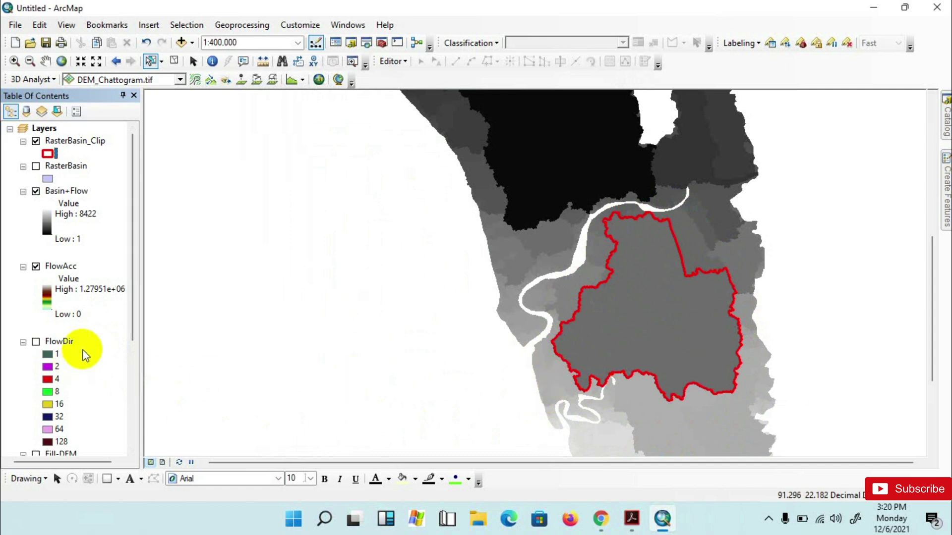
scroll(85, 350, "down", 5)
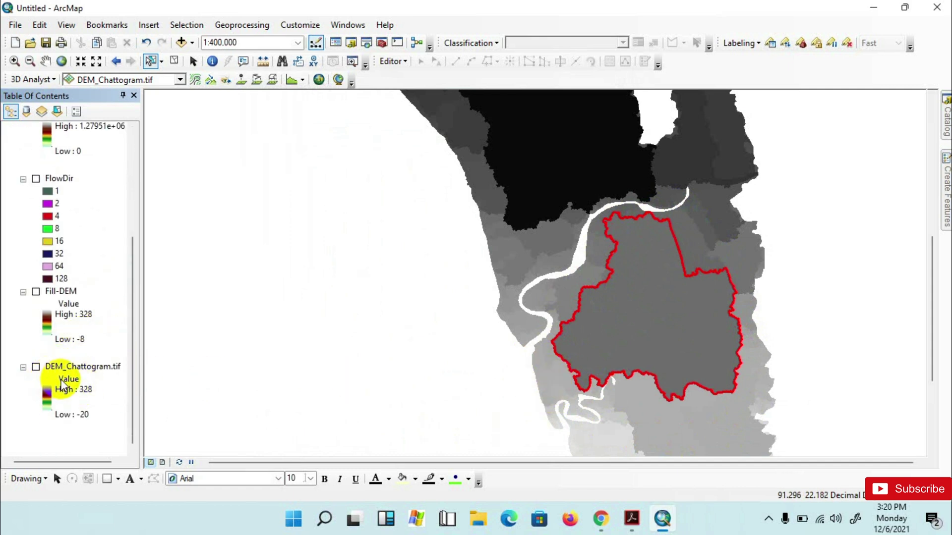
left_click(36, 369)
scroll(48, 311, "up", 5)
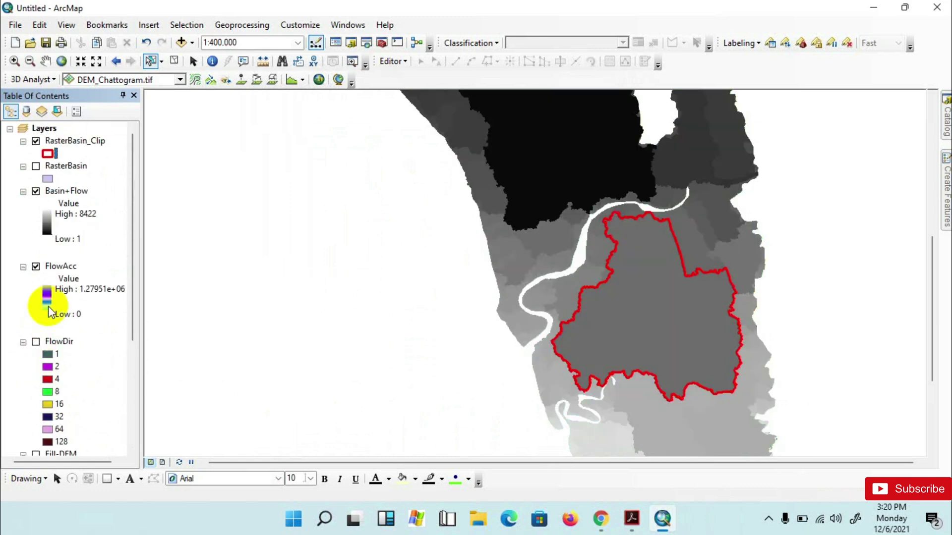
left_click(36, 192)
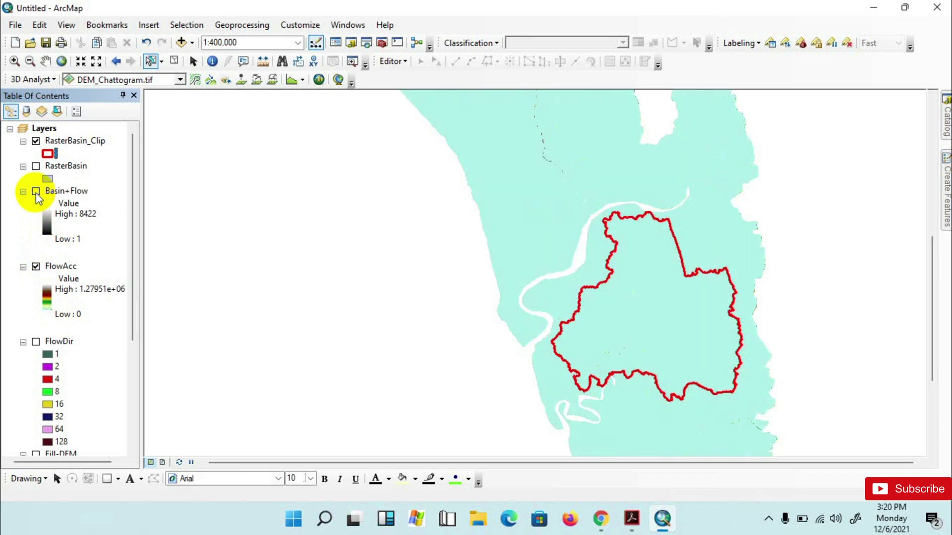
left_click(37, 267)
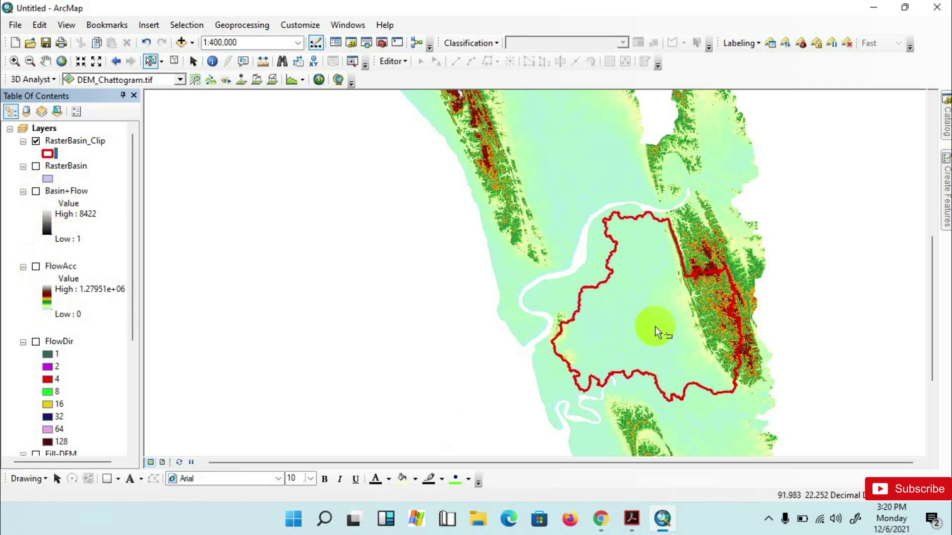
Open the Raster Calculator from the Map Algebra toolset of the Spatial Analyst Tools.
left_click(946, 119)
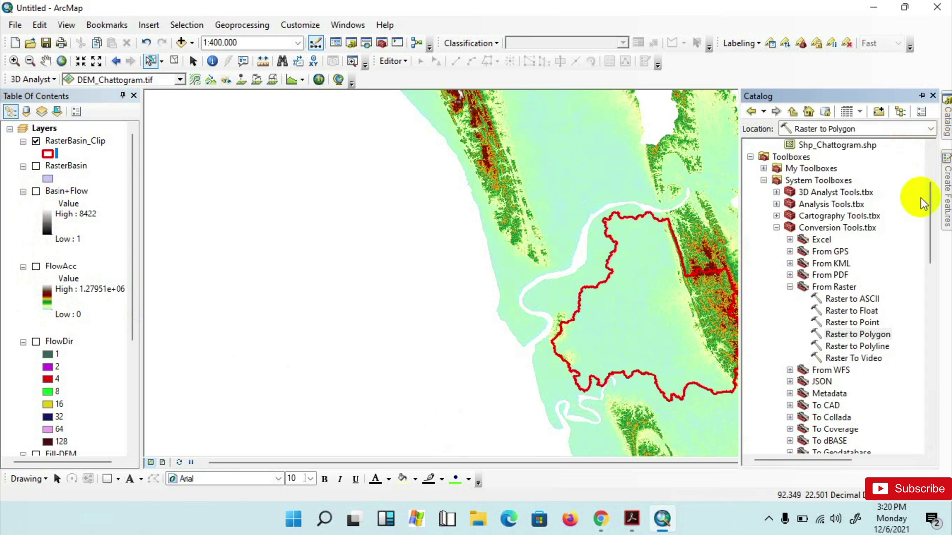
scroll(829, 348, "down", 12)
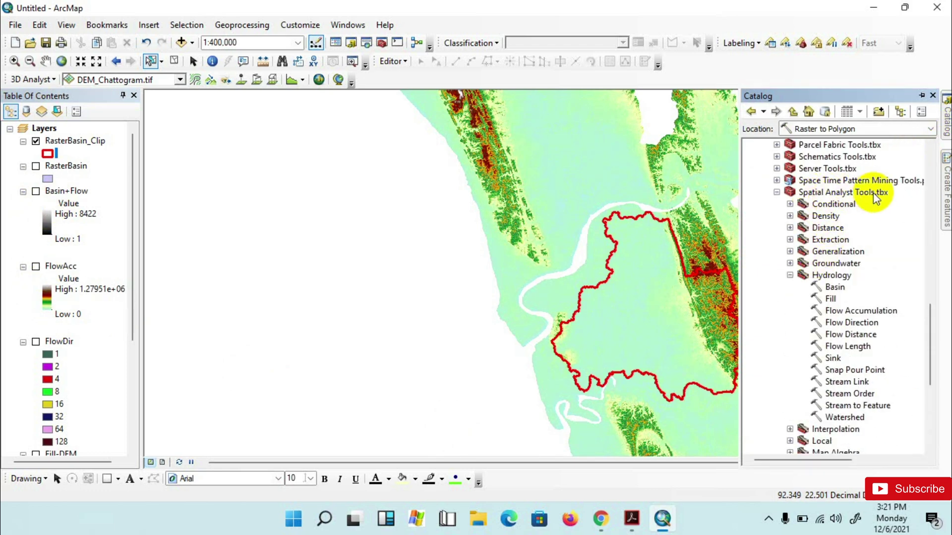
left_click(790, 275)
scroll(837, 312, "down", 1)
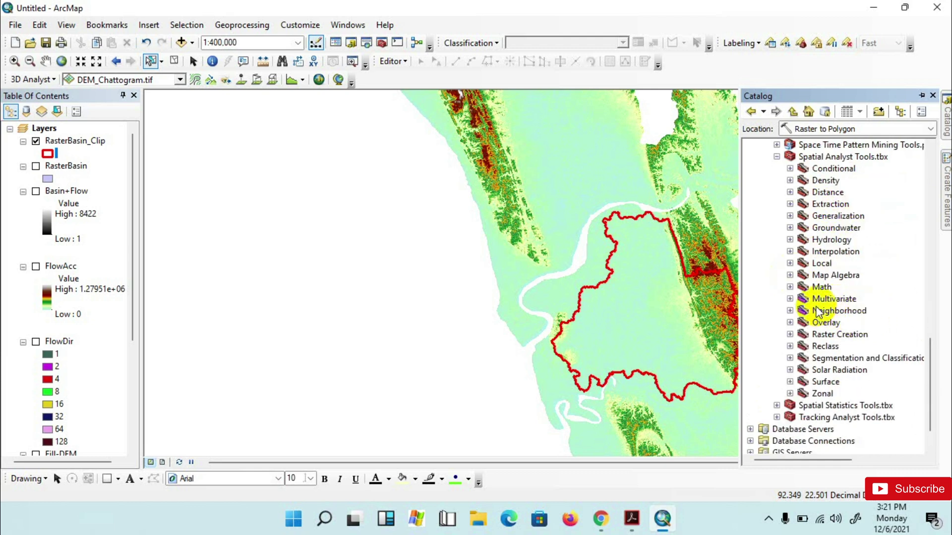
left_click(790, 275)
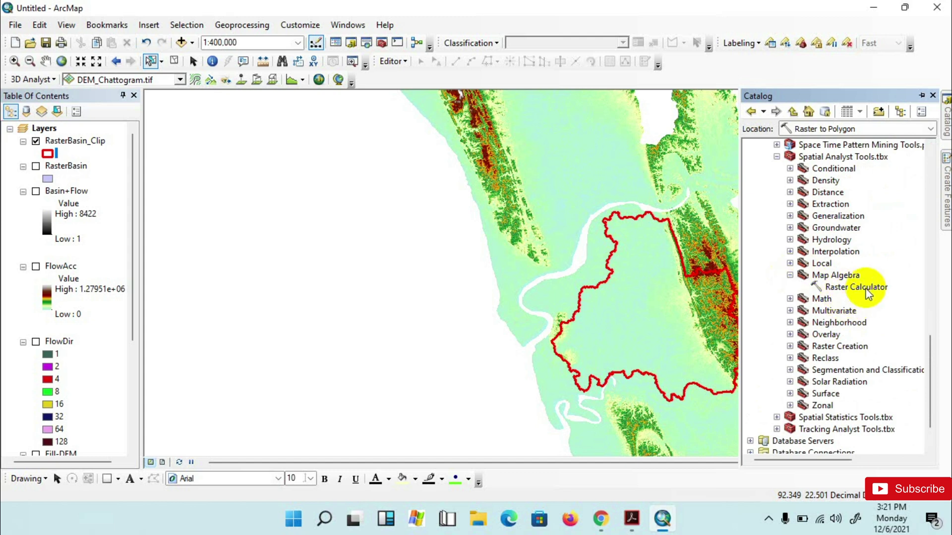
double_click(850, 291)
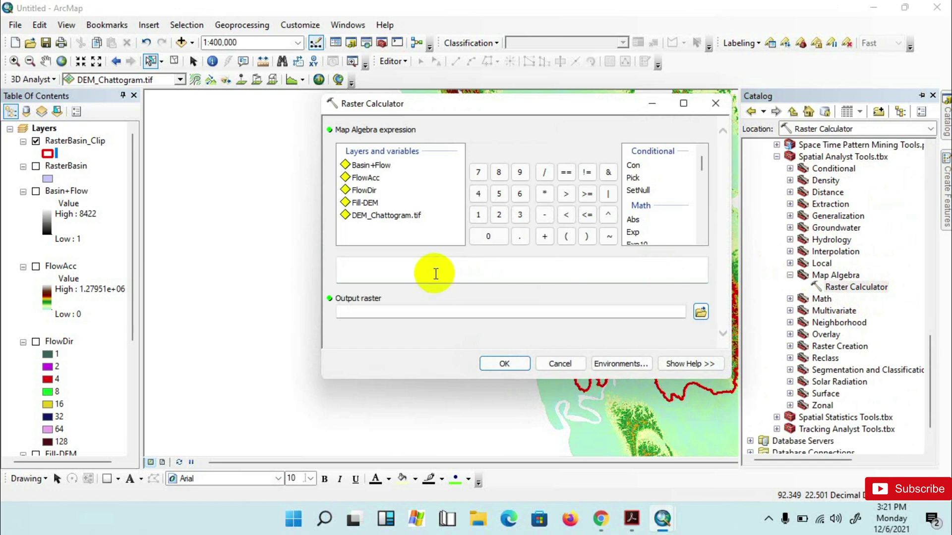
Enter the map algebra expression "FlowAcc" > 500 in the Raster Calculator.
double_click(374, 181)
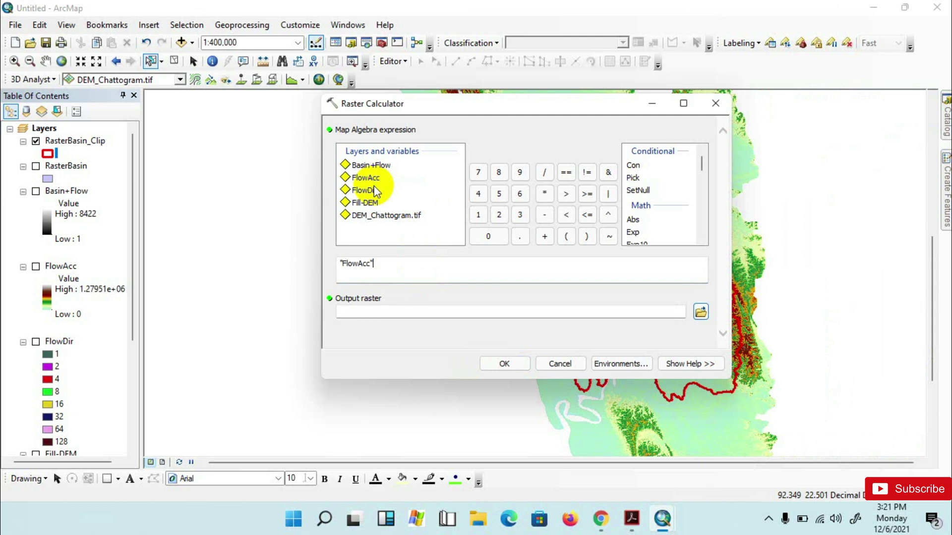
left_click(566, 195)
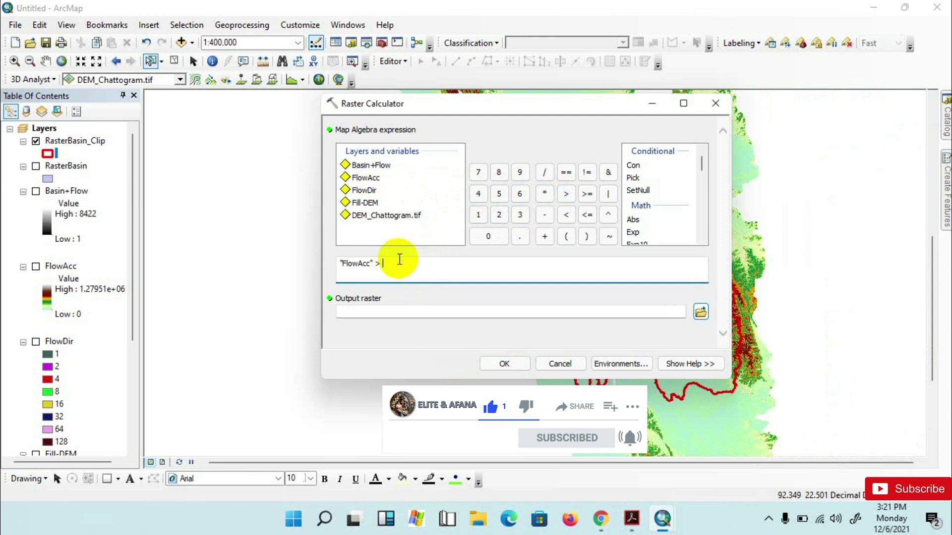
left_click(392, 264)
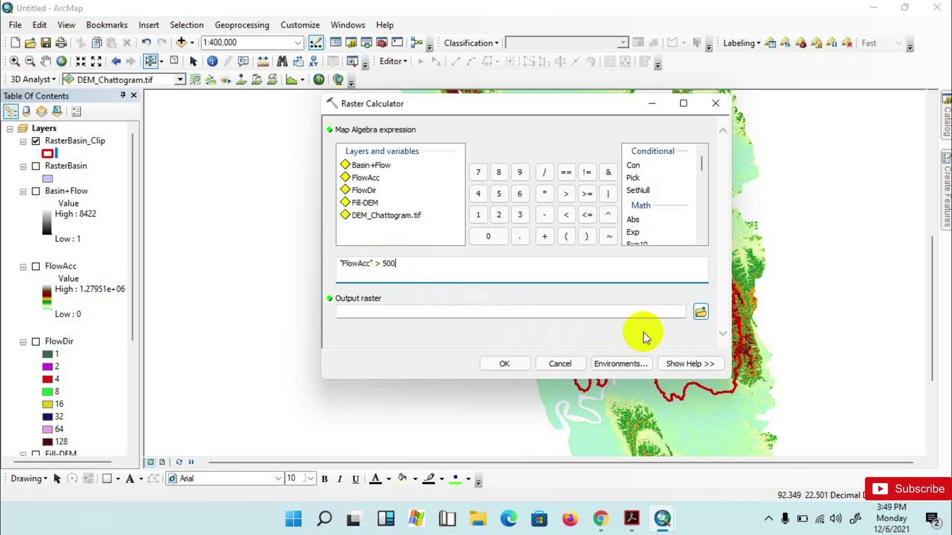
Set the output raster to RasterCalc in the Watershed Deleneation folder and run the Raster Calculator.
left_click(700, 313)
left_click(701, 313)
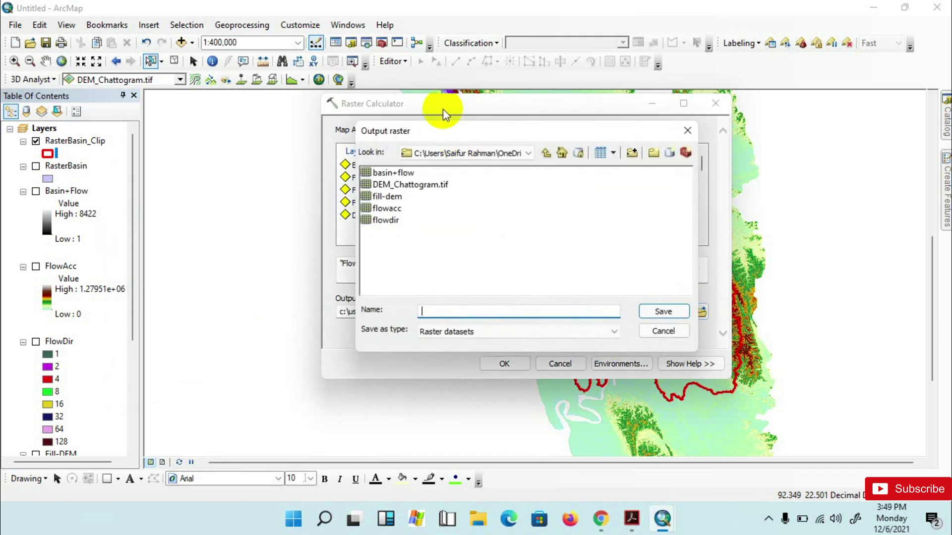
left_click_drag(442, 124, 534, 193)
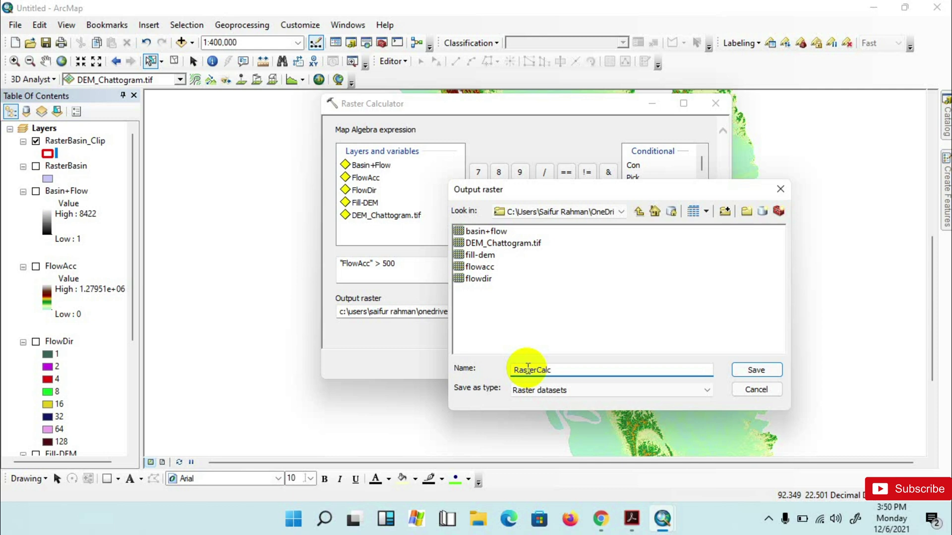
left_click(752, 370)
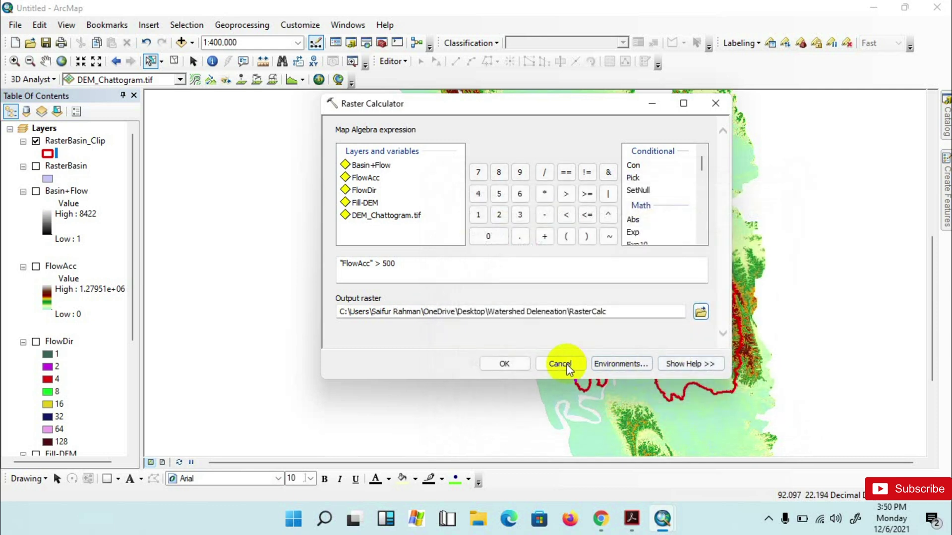
left_click(505, 364)
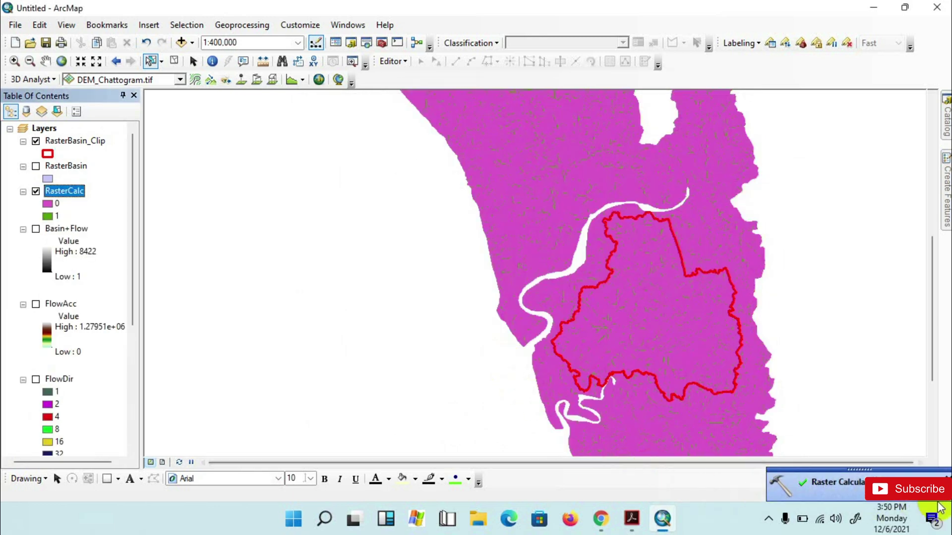
Examine the stream lines of the RasterCalc layer up close within the clipped basin outline.
left_click(681, 431)
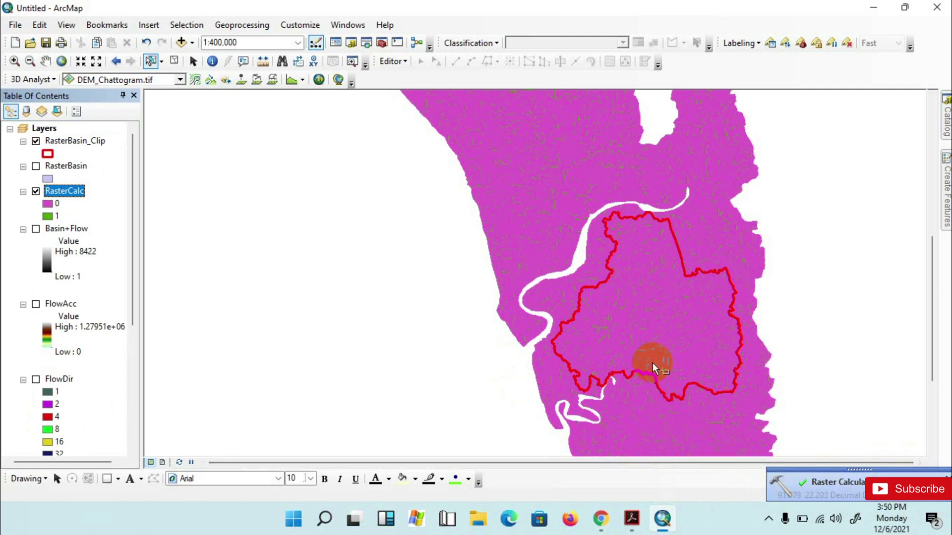
scroll(644, 337, "up", 2)
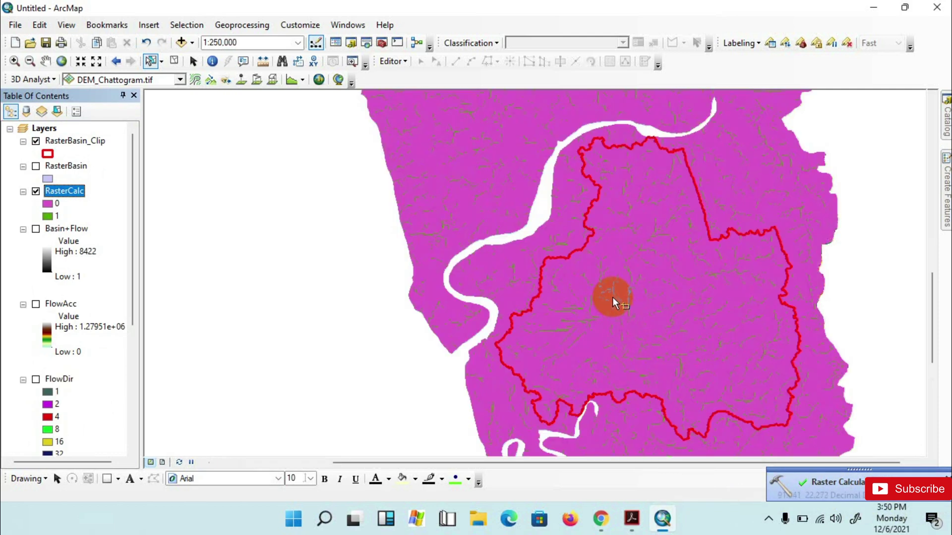
scroll(612, 297, "up", 5)
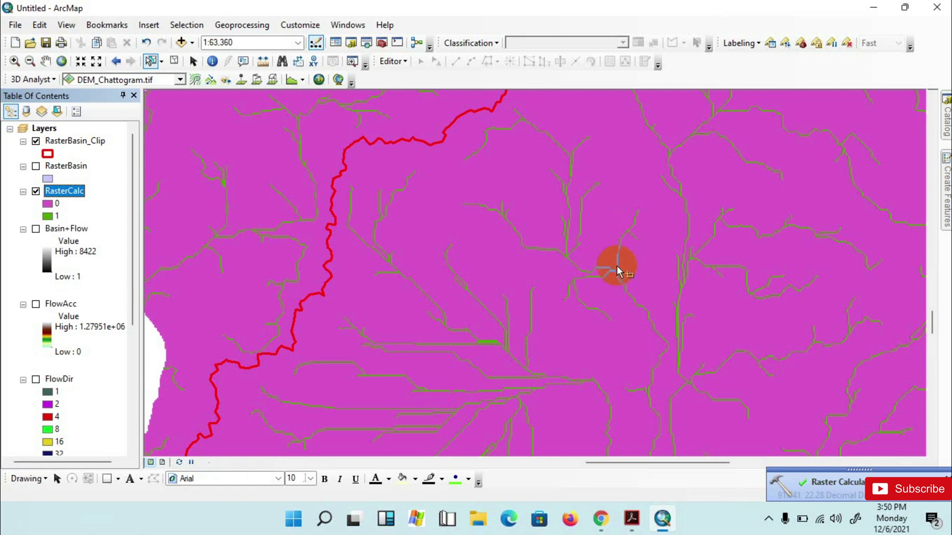
scroll(608, 317, "down", 1)
scroll(606, 311, "down", 2)
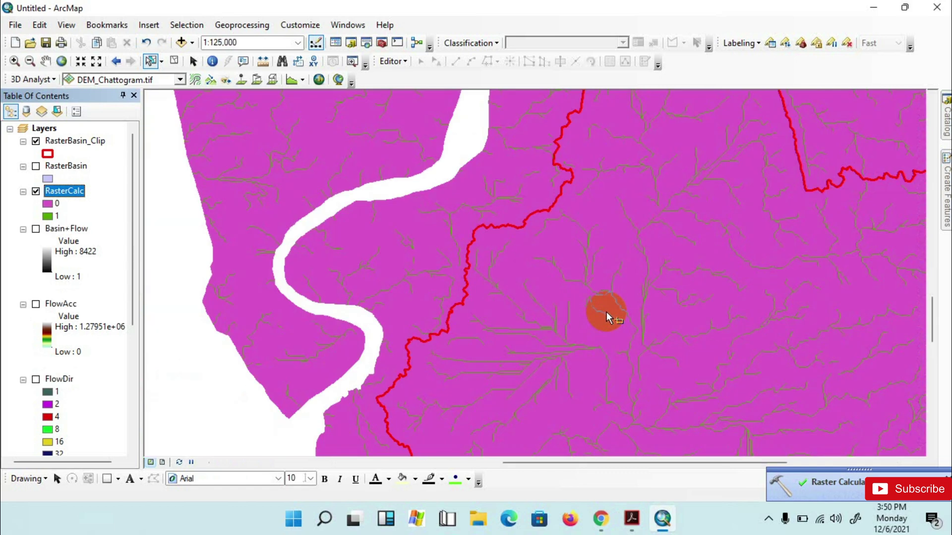
scroll(606, 311, "down", 2)
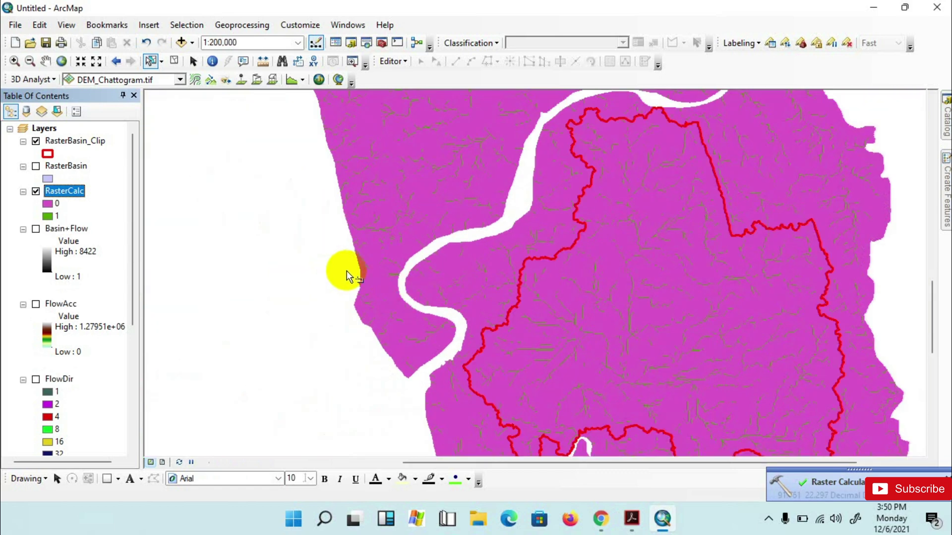
Set the fill of the RasterCalc layer's value 0 class to No Color.
left_click(50, 204)
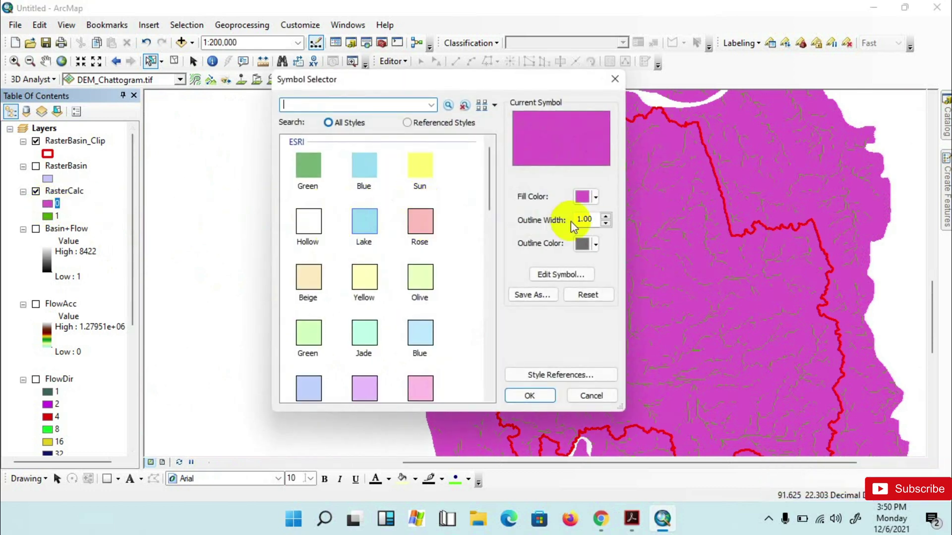
left_click(598, 200)
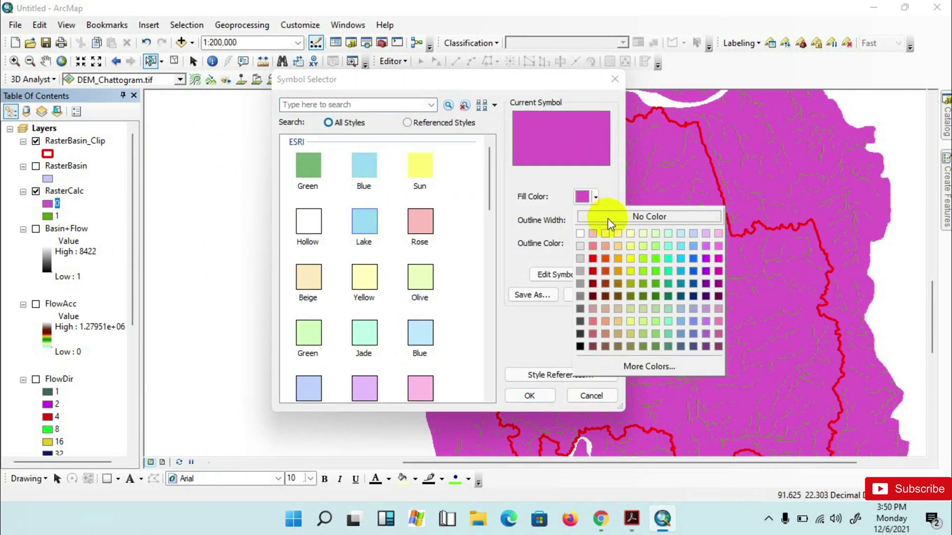
left_click(644, 216)
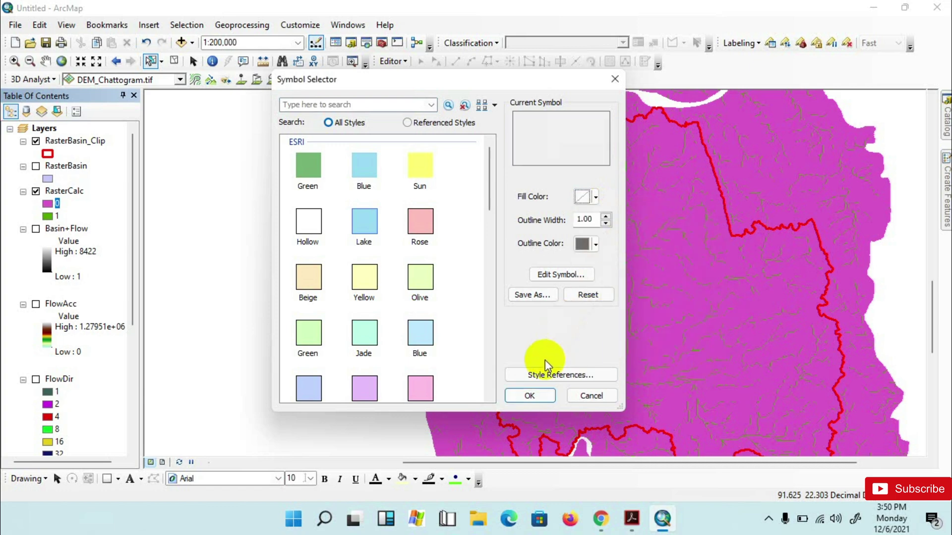
left_click(531, 396)
scroll(533, 401, "down", 4)
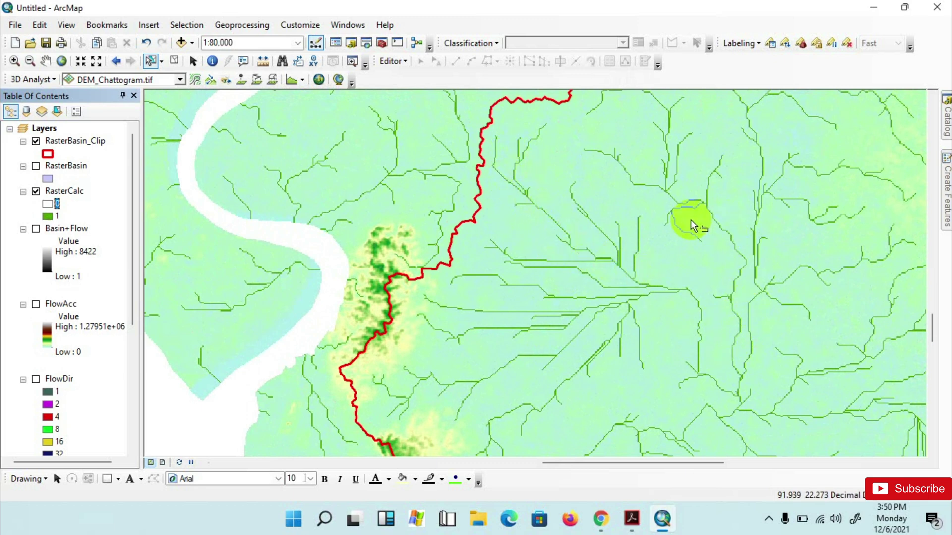
Change the fill color of the RasterCalc layer's value 1 class to blue.
left_click(57, 217)
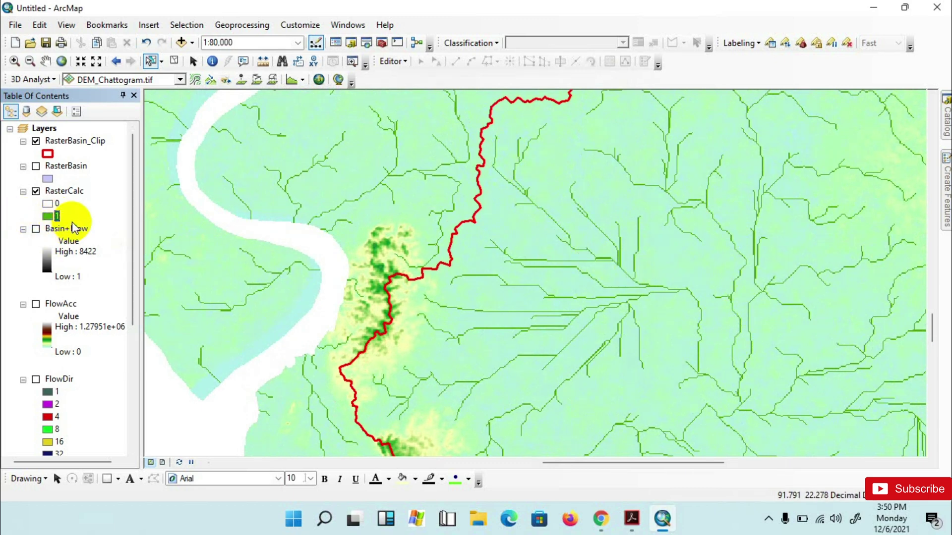
double_click(48, 217)
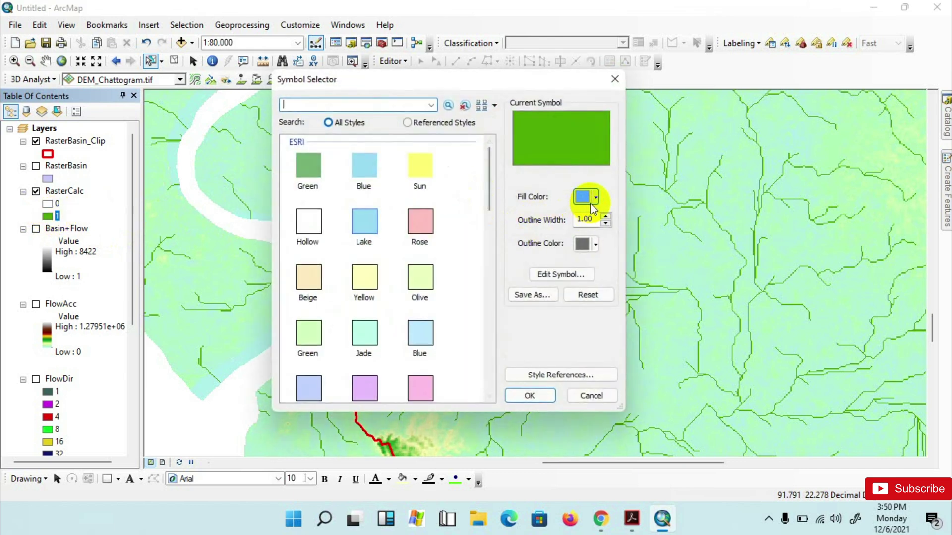
left_click(595, 197)
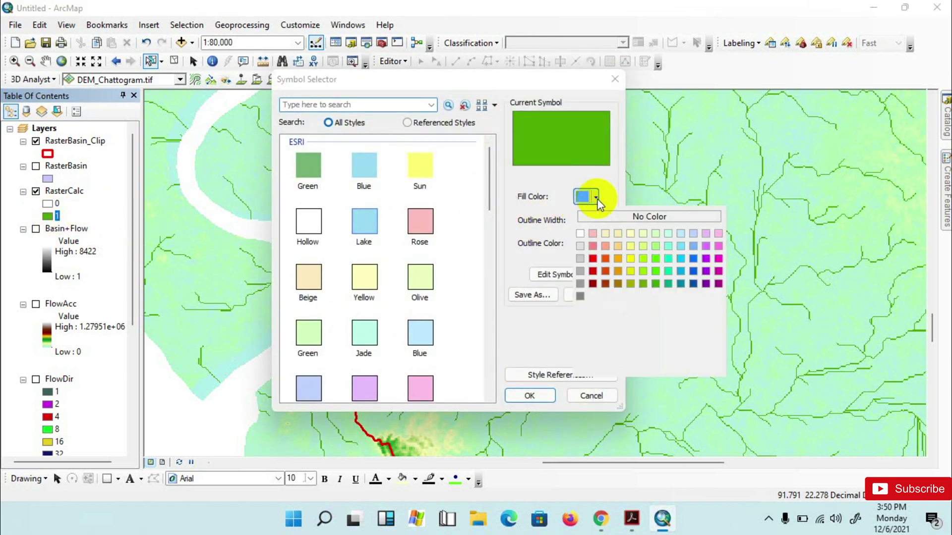
left_click(696, 258)
left_click(520, 396)
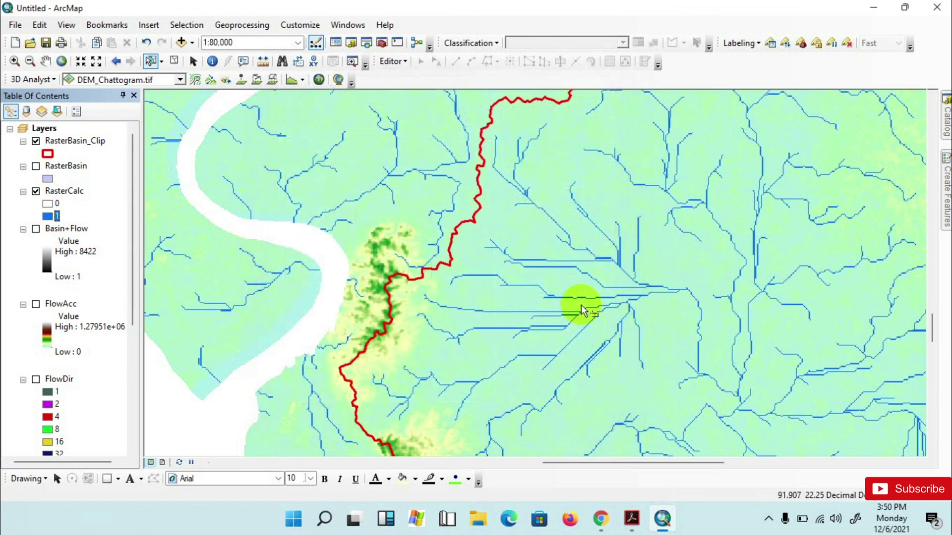
Open the Raster to Polyline tool from the From Raster toolset of the Conversion Tools.
scroll(581, 305, "up", 3)
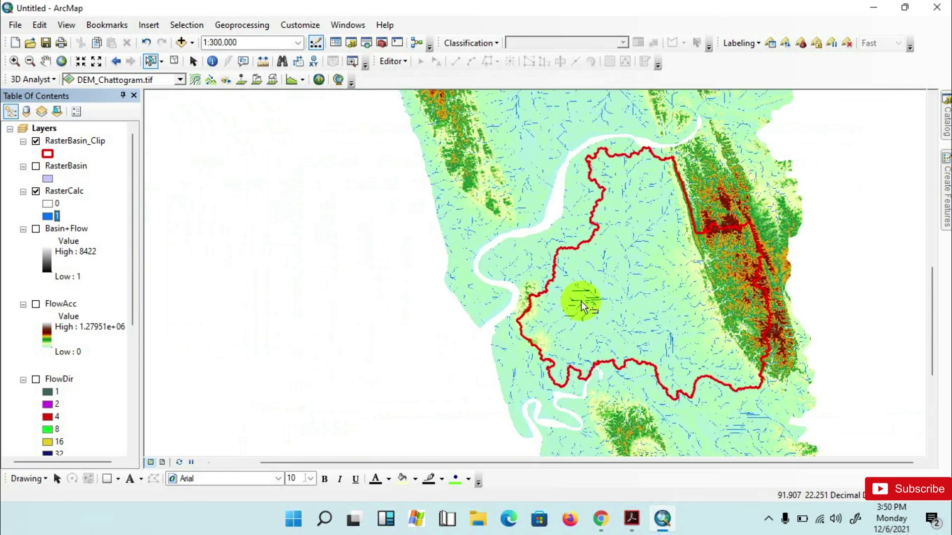
scroll(581, 302, "down", 1)
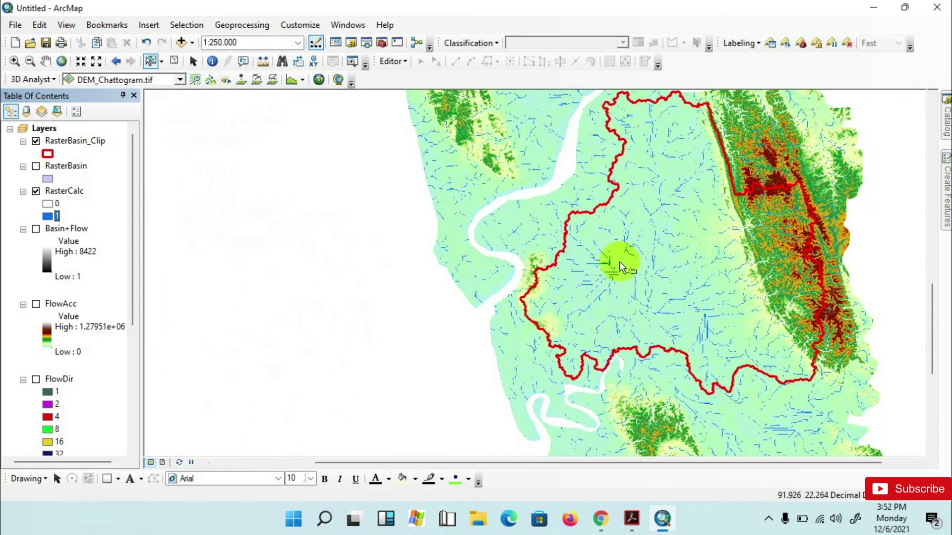
scroll(608, 280, "down", 3)
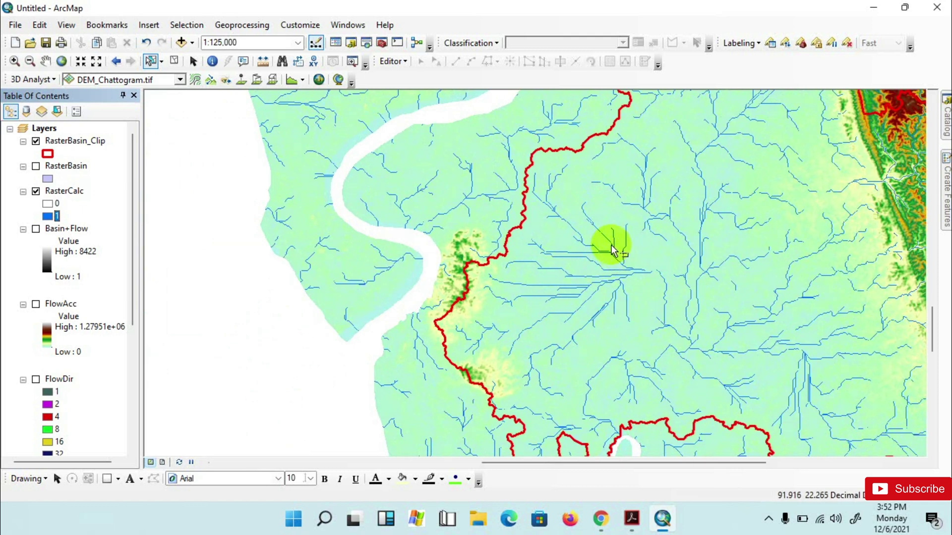
scroll(606, 257, "down", 2)
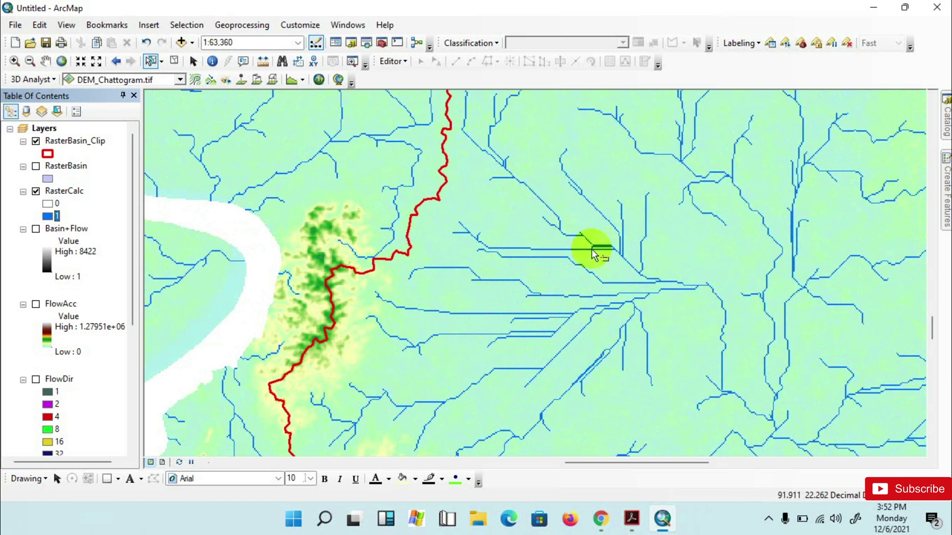
scroll(709, 257, "up", 1)
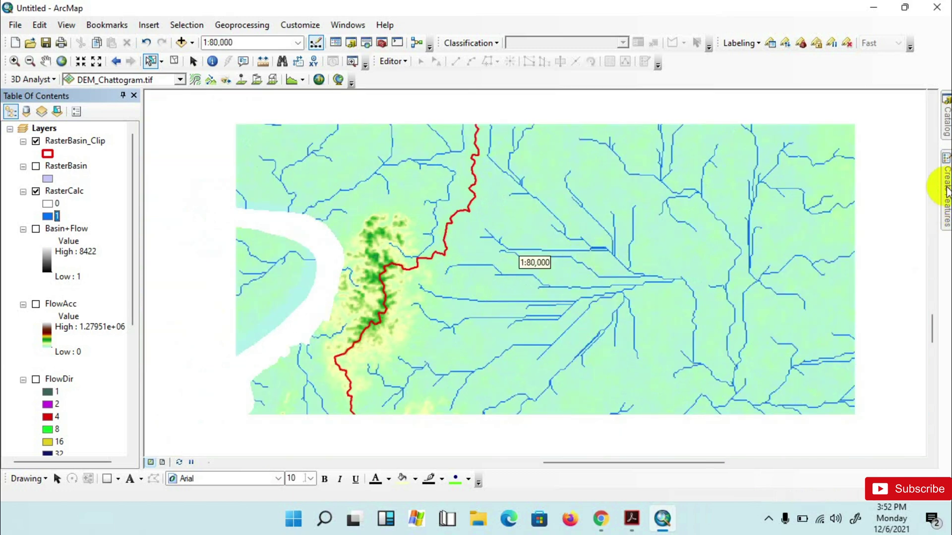
left_click(946, 122)
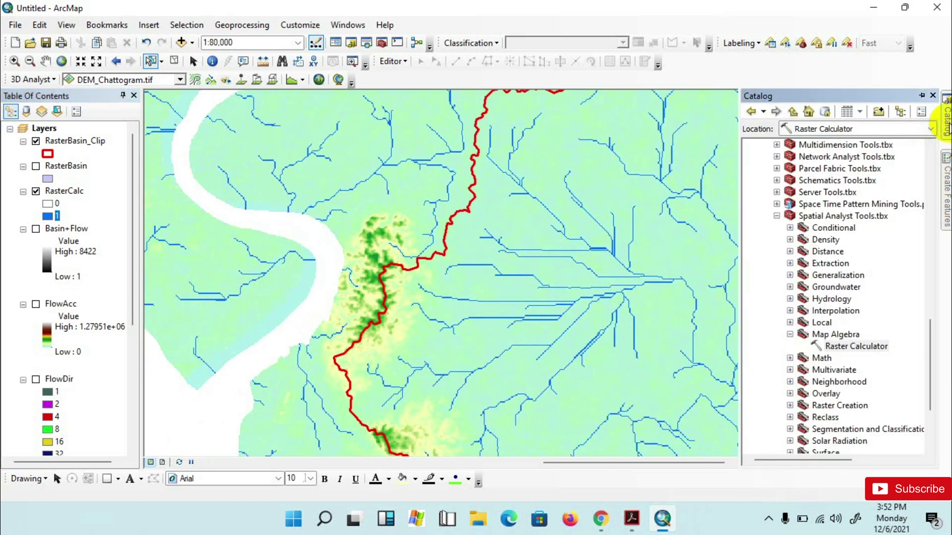
scroll(850, 234, "up", 10)
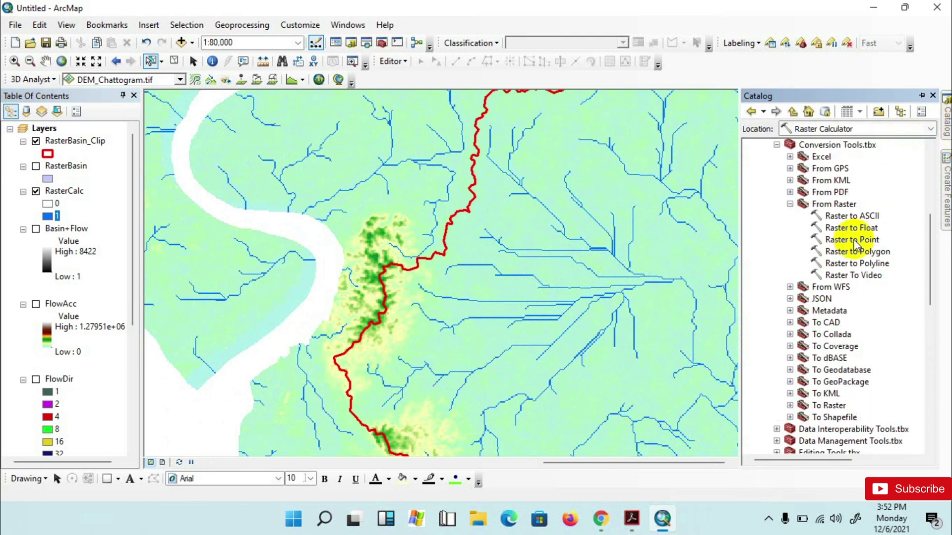
scroll(850, 245, "up", 8)
scroll(840, 240, "down", 6)
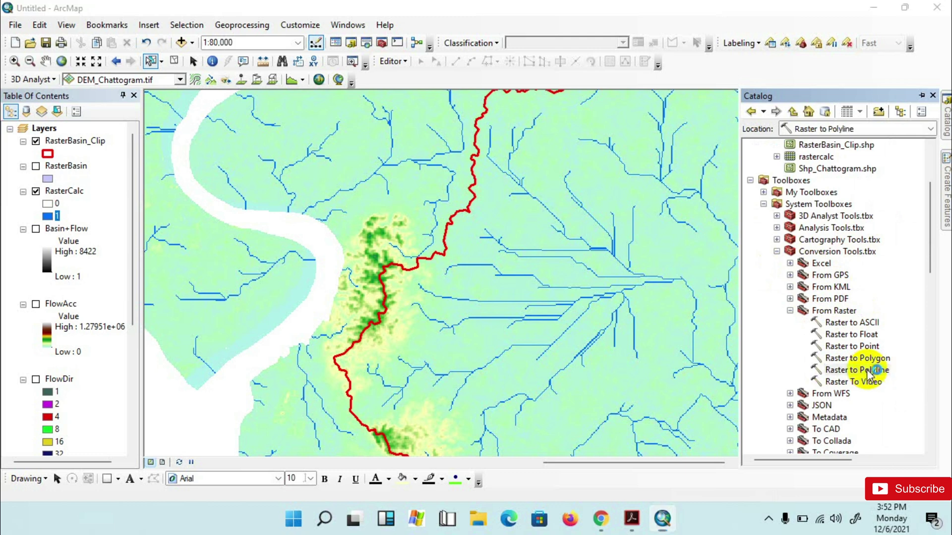
double_click(865, 370)
left_click_drag(471, 110, 457, 119)
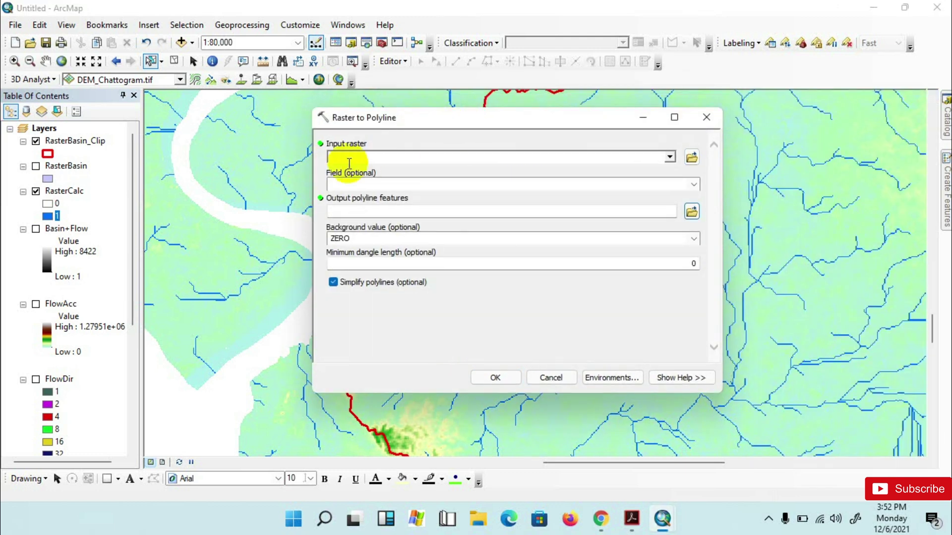
Choose RasterCalc as the input raster for the Raster to Polyline conversion.
left_click(670, 157)
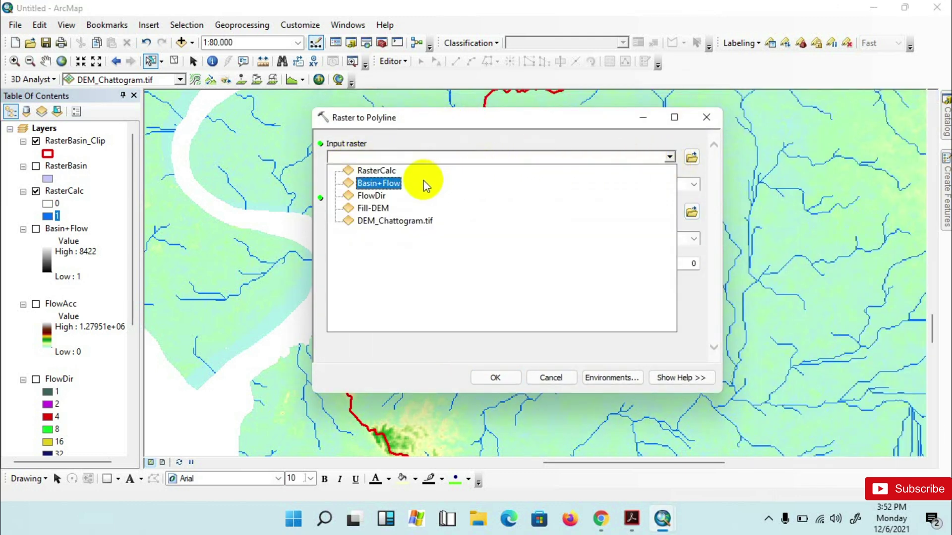
left_click(395, 172)
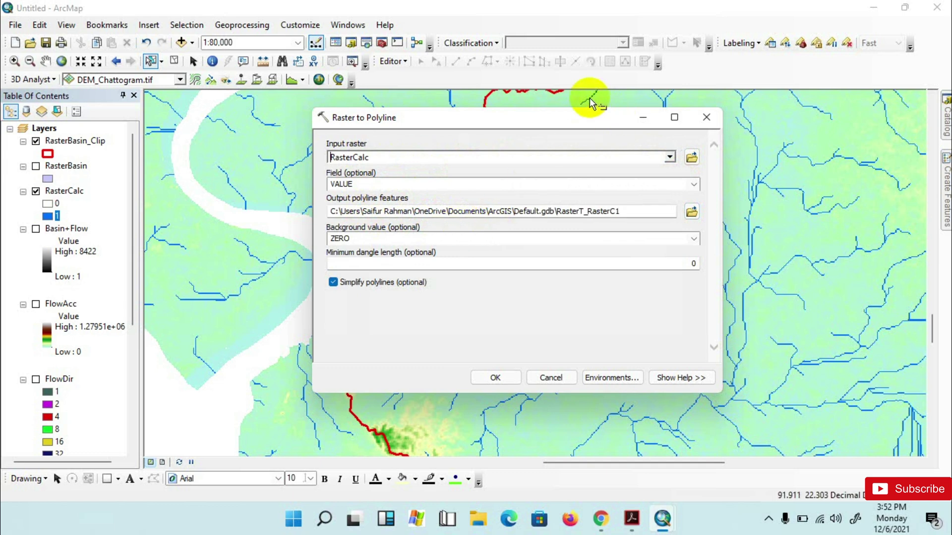
left_click_drag(561, 118, 594, 113)
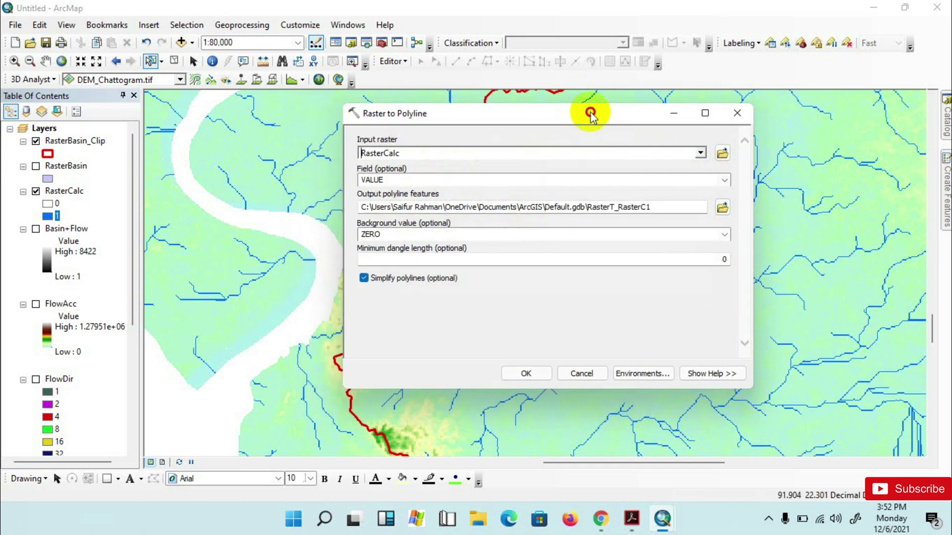
Set the output polyline features to FlowAcc_500 in the Watershed Deleneation folder and run Raster to Polyline.
left_click(722, 207)
left_click_drag(530, 144, 517, 258)
left_click(459, 441)
type("Stream_O")
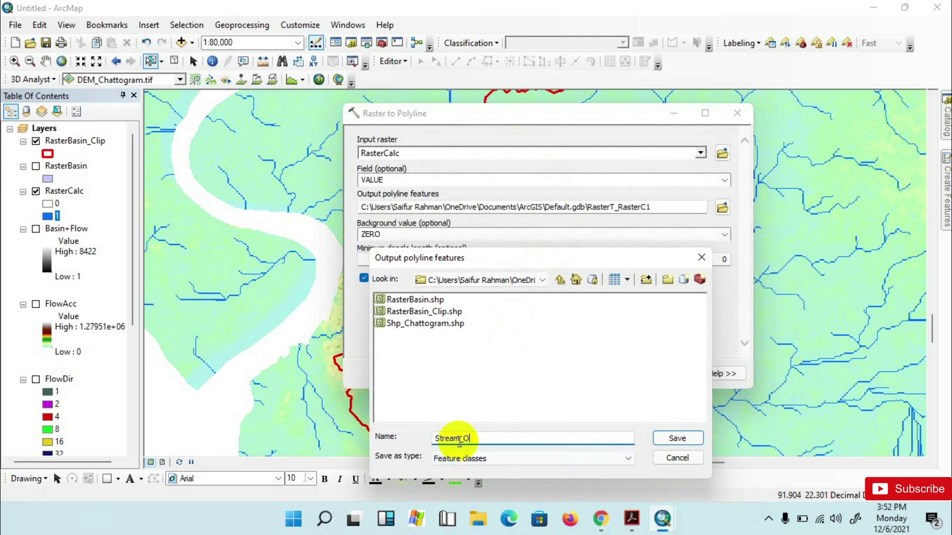
type("rder")
left_click_drag(503, 435, 387, 434)
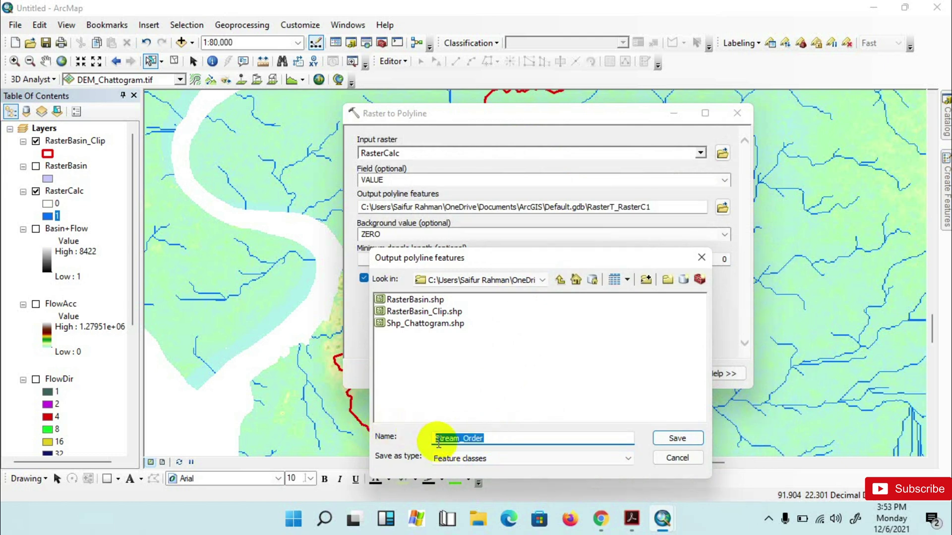
type("FlowAcc_500")
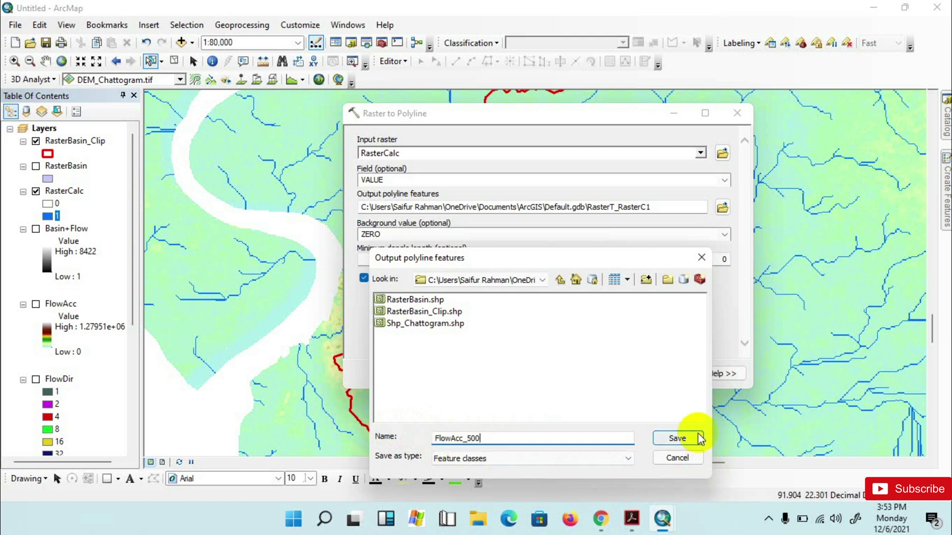
left_click(677, 438)
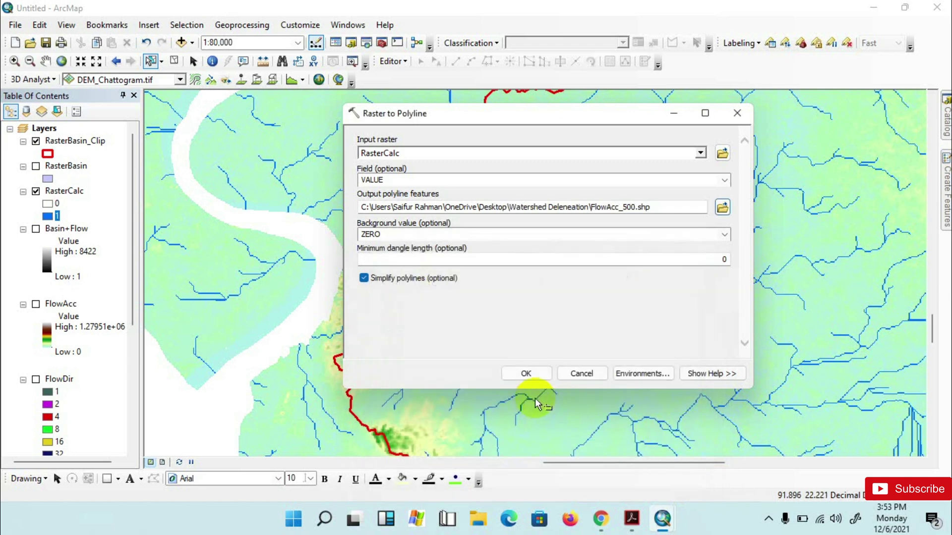
left_click(527, 373)
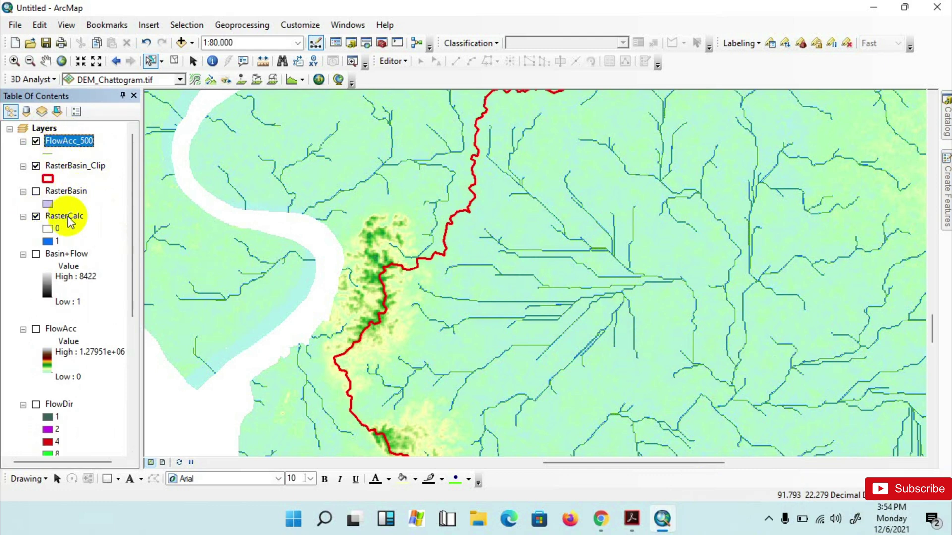
Hide the RasterCalc and DEM_Chattogram.tif layers on the map.
left_click(36, 217)
scroll(36, 218, "down", 5)
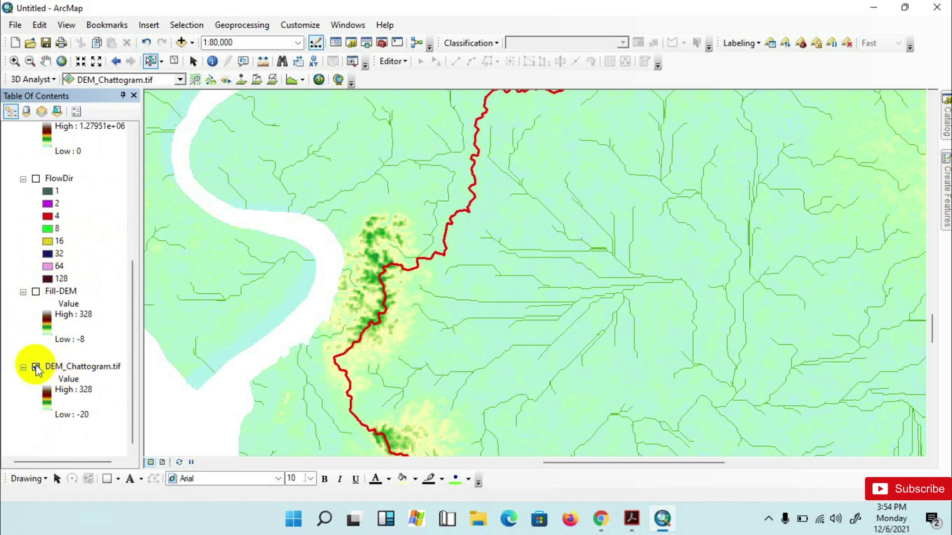
left_click(36, 367)
Identify a single stream line of the FlowAcc_500 layer north of the clipped basin and read its attributes.
scroll(617, 287, "up", 5)
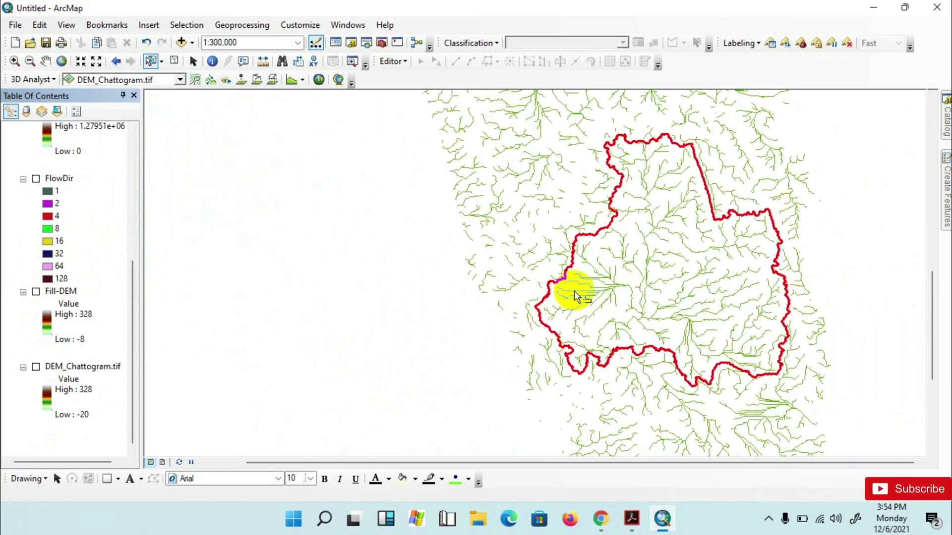
scroll(575, 291, "up", 3)
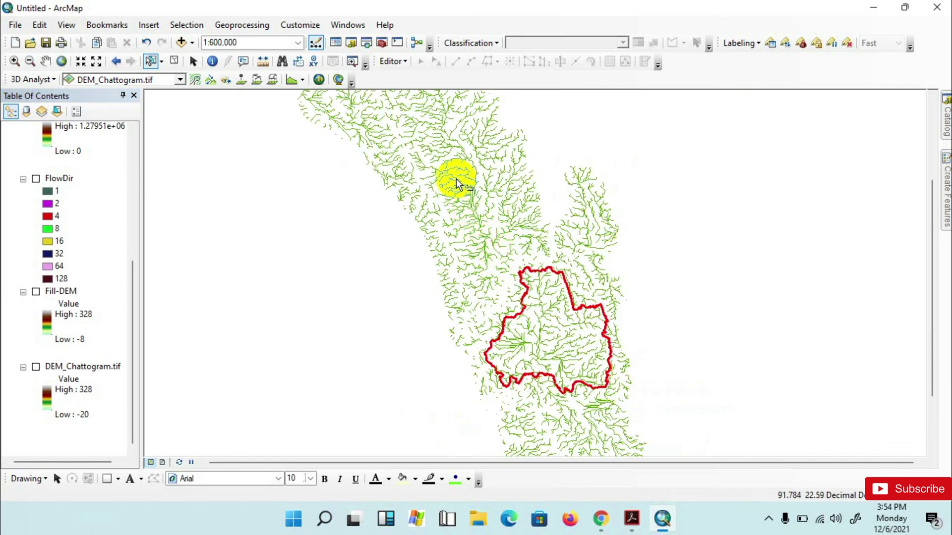
scroll(452, 167, "down", 6)
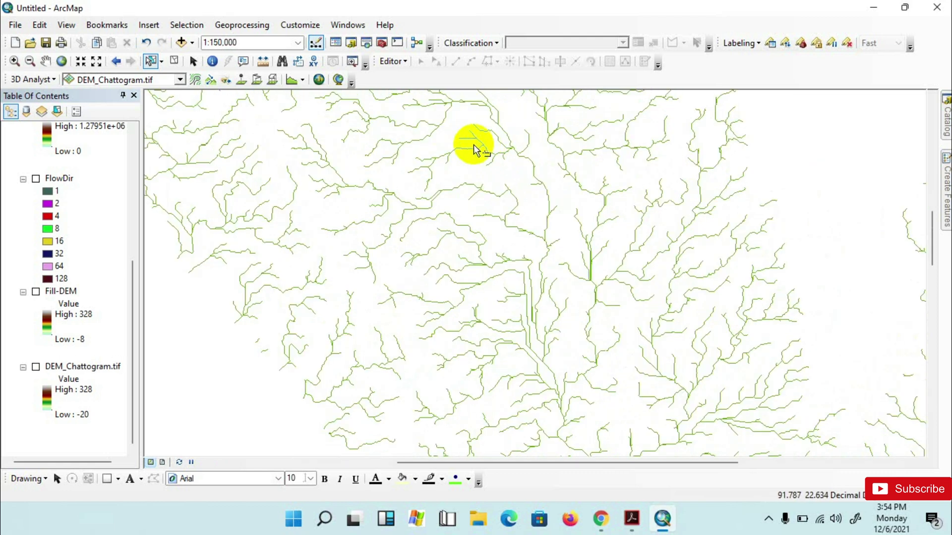
left_click(213, 61)
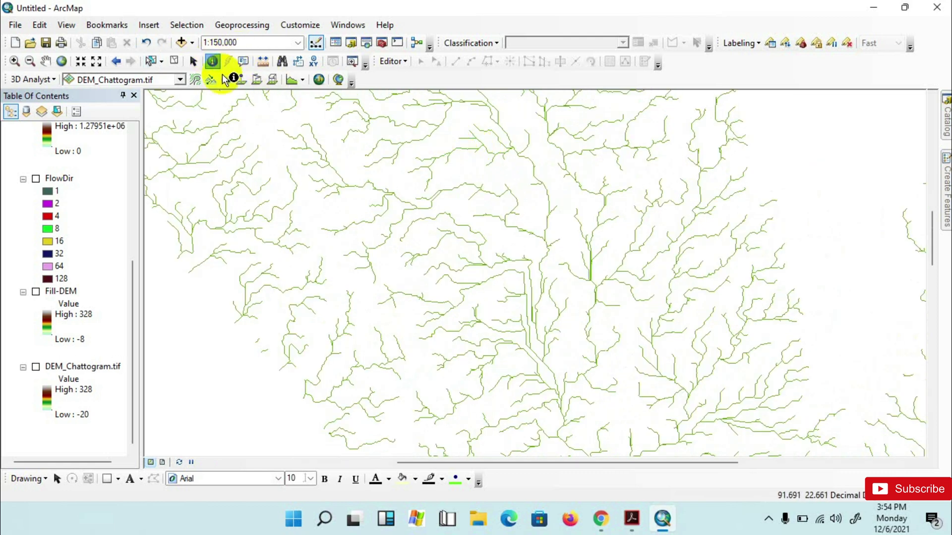
scroll(457, 151, "down", 4)
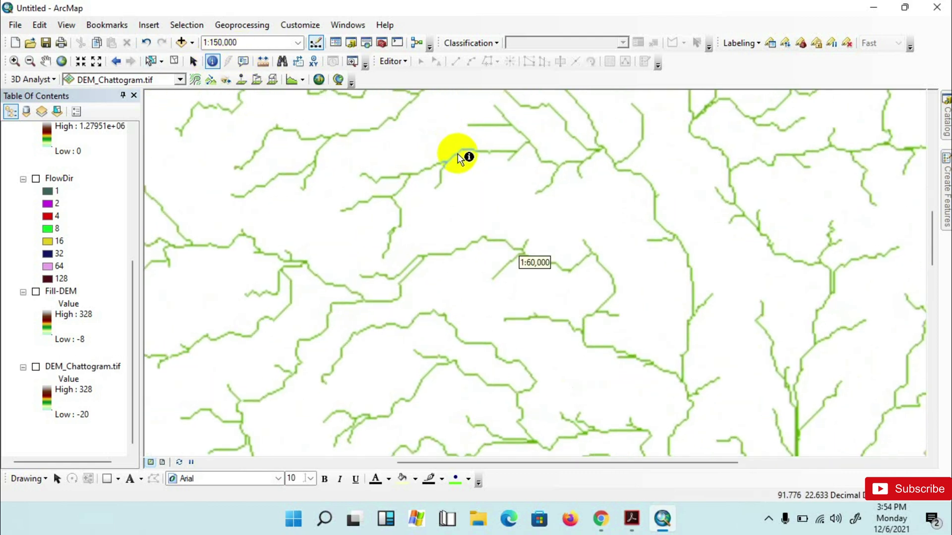
left_click(458, 154)
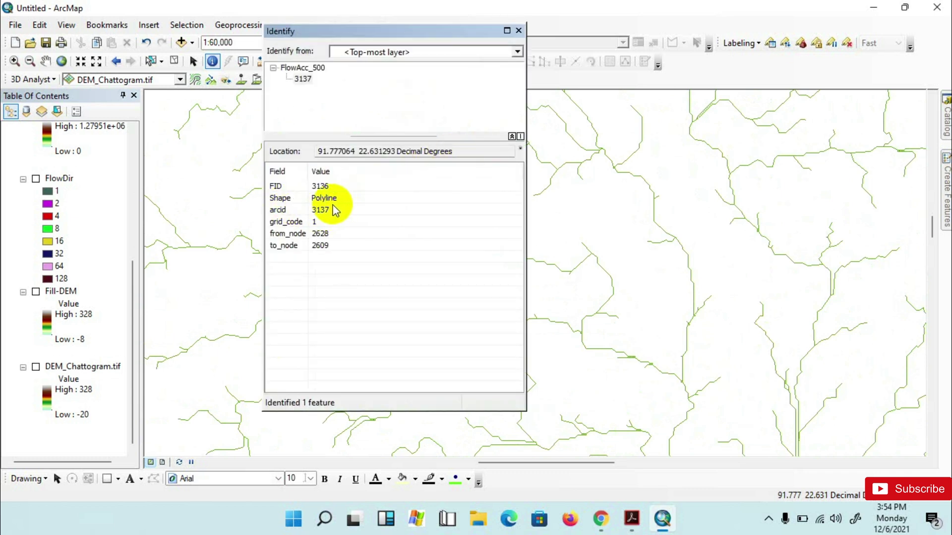
left_click(519, 31)
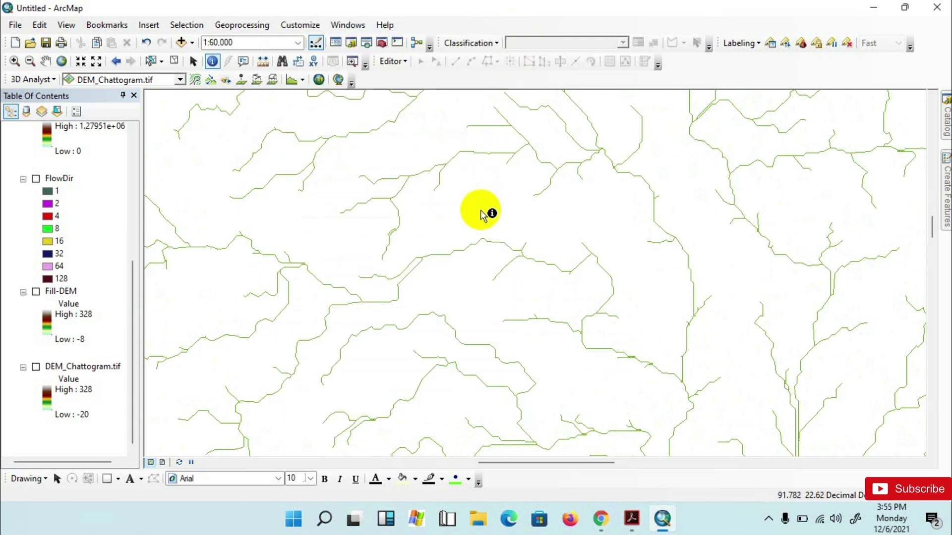
scroll(50, 261, "up", 5)
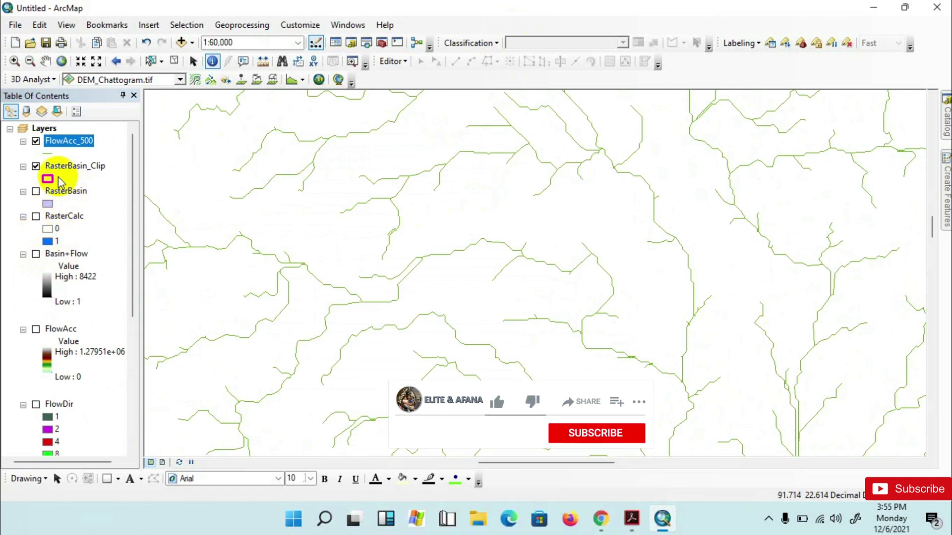
scroll(517, 266, "up", 5)
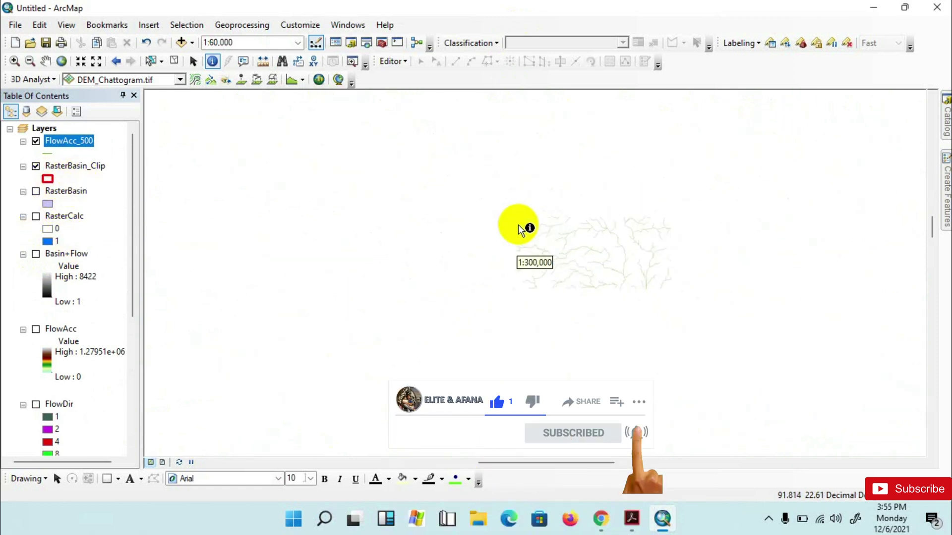
Set up a Clip with FlowAcc_500 as the input features and RasterBasin_Clip as the clip features.
scroll(560, 263, "up", 1)
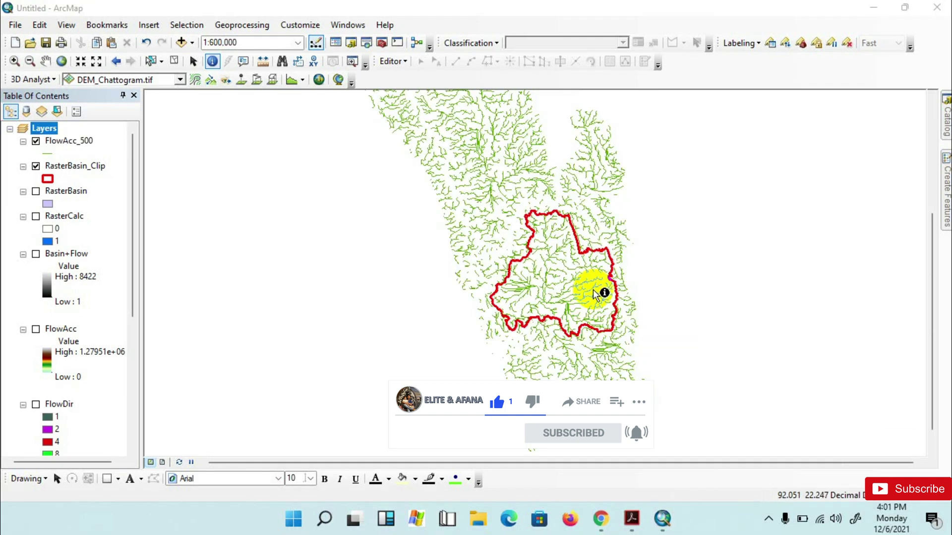
left_click(243, 25)
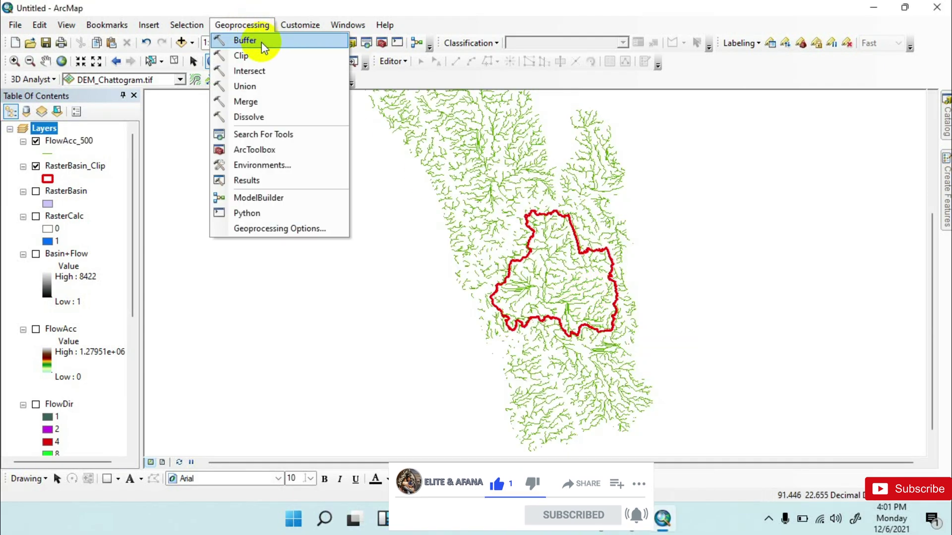
left_click(241, 56)
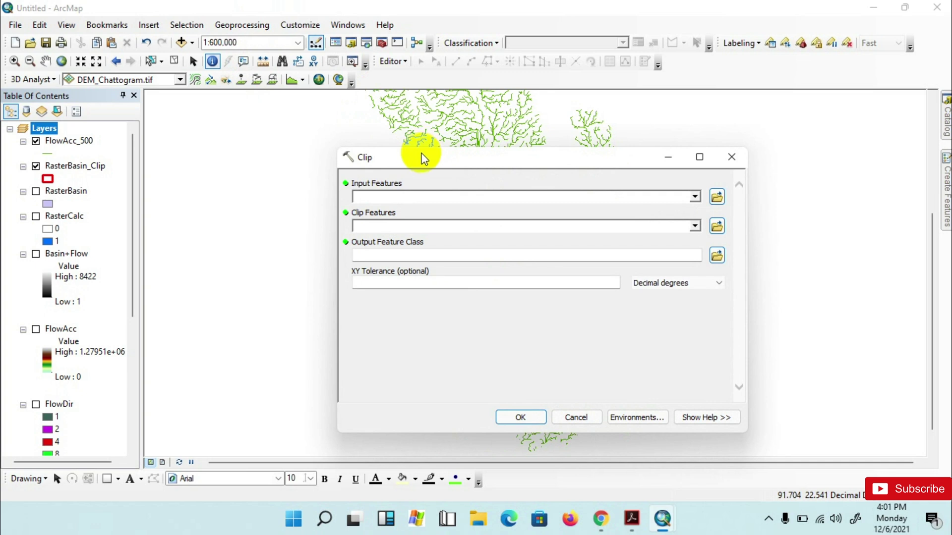
left_click_drag(422, 154, 474, 147)
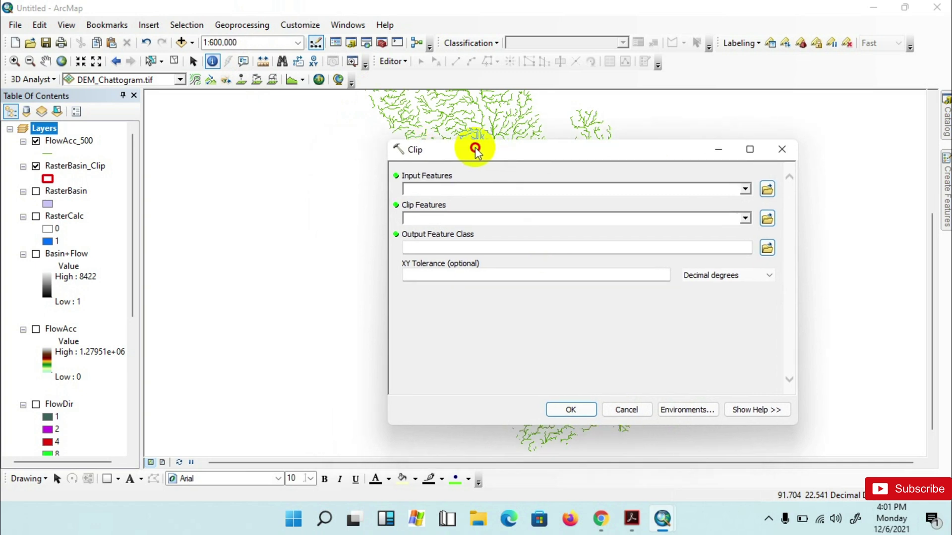
left_click(746, 189)
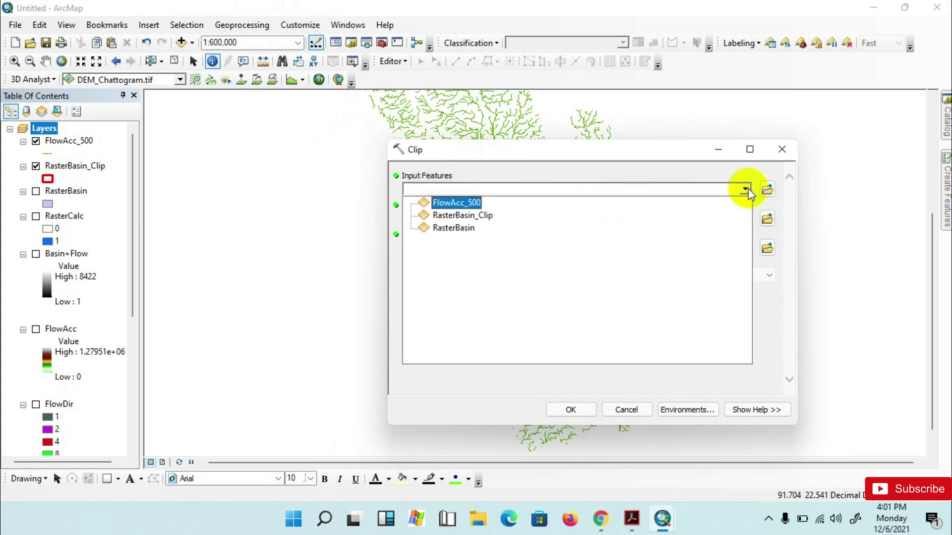
left_click(461, 203)
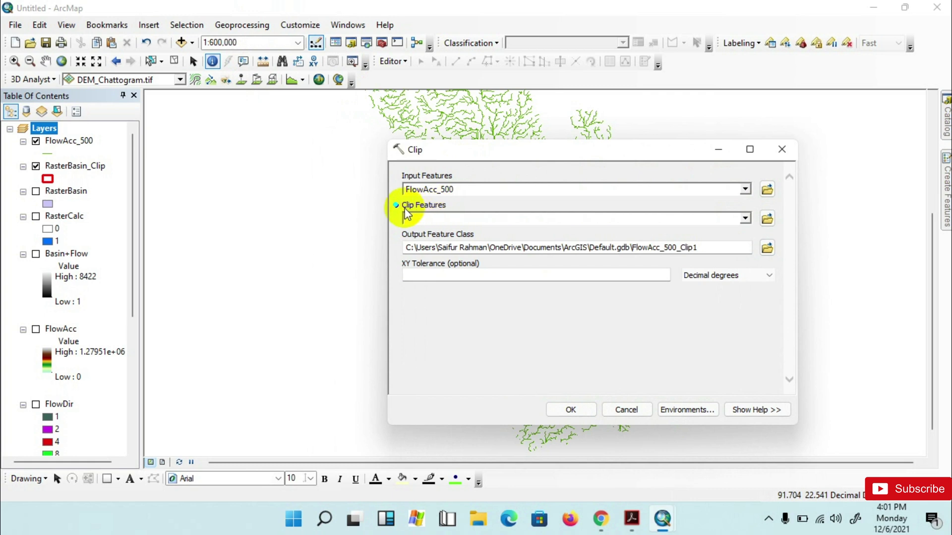
left_click(745, 218)
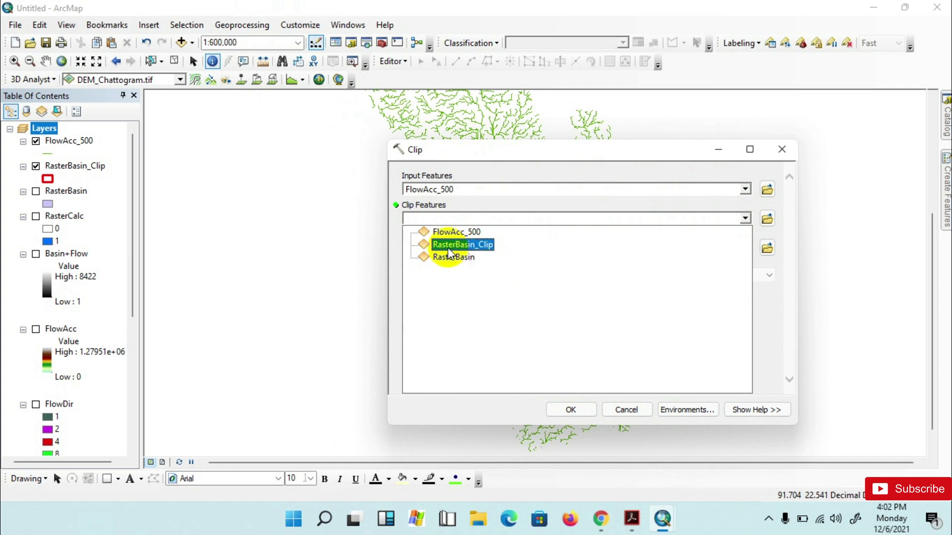
left_click(472, 245)
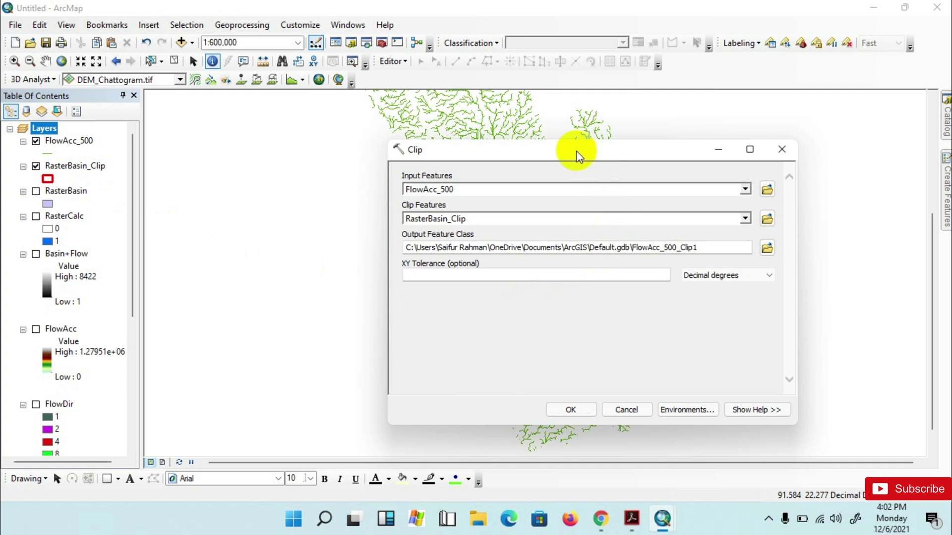
left_click_drag(574, 153, 530, 127)
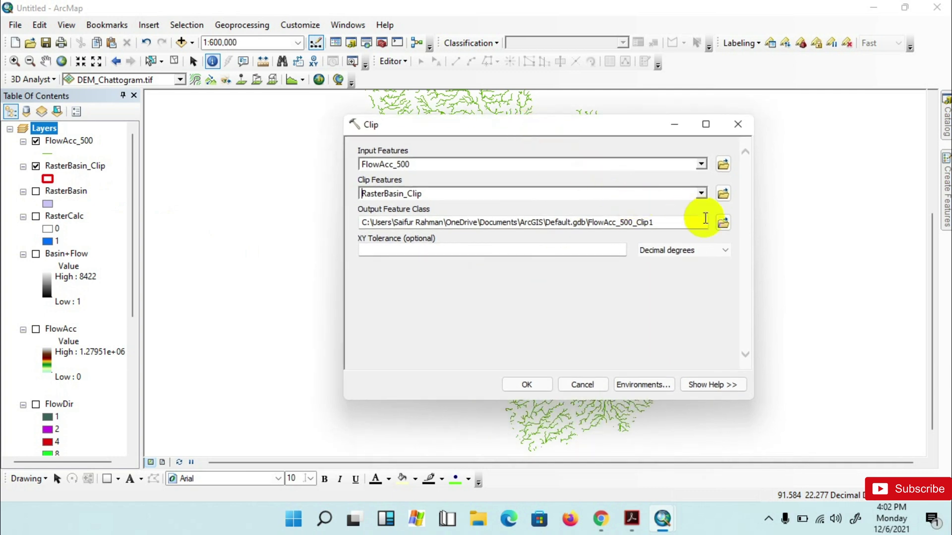
Set the output feature class to FlowAcc_500_Clip in the Watershed Deleneation folder and run Clip.
left_click_drag(588, 221, 630, 222)
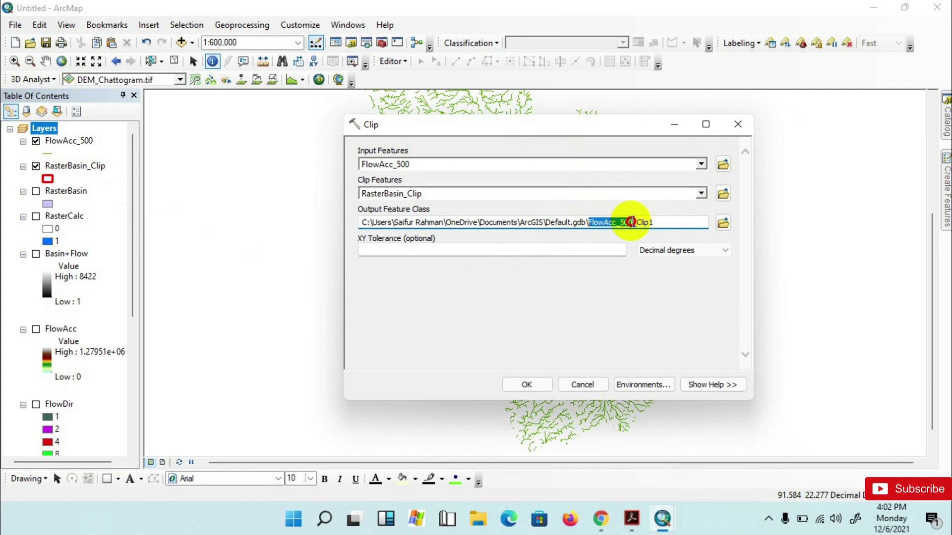
left_click(723, 223)
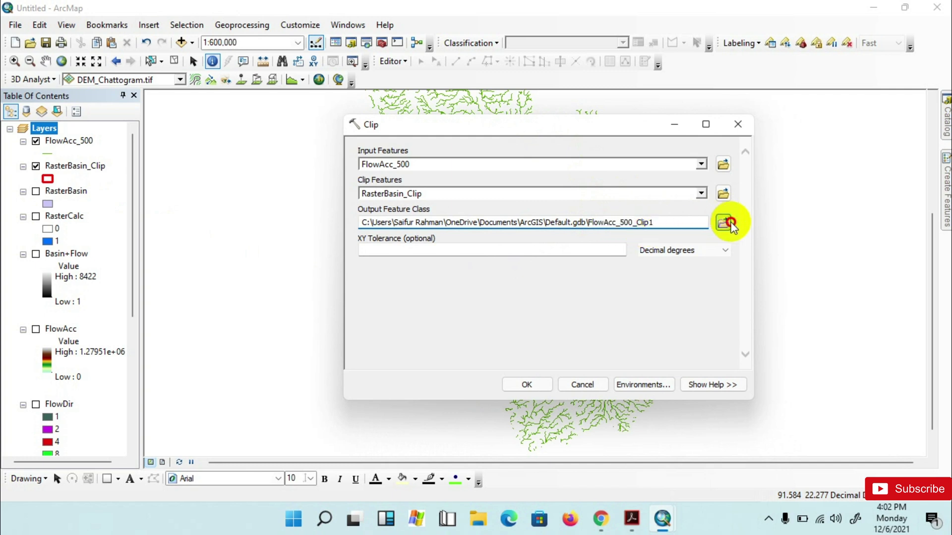
type("FlowAcc_500")
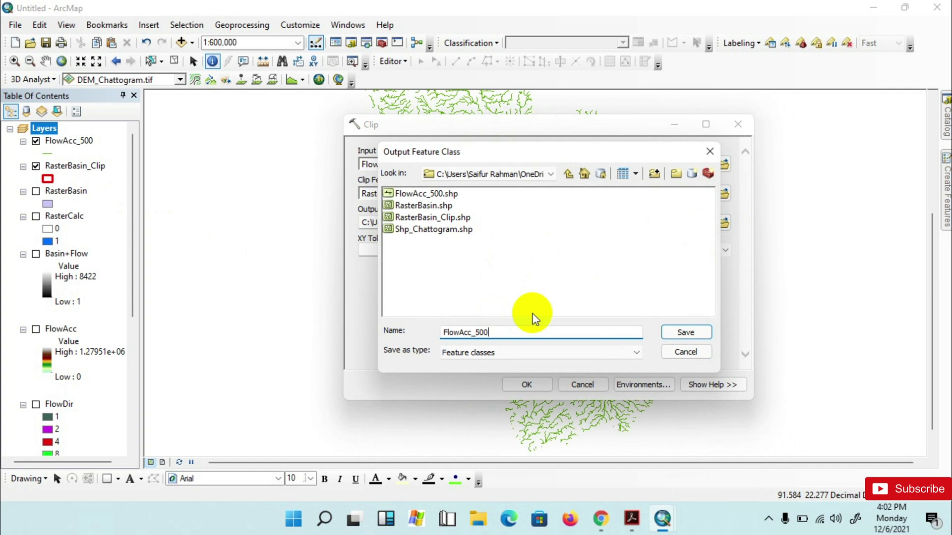
type("_Clip")
left_click(696, 334)
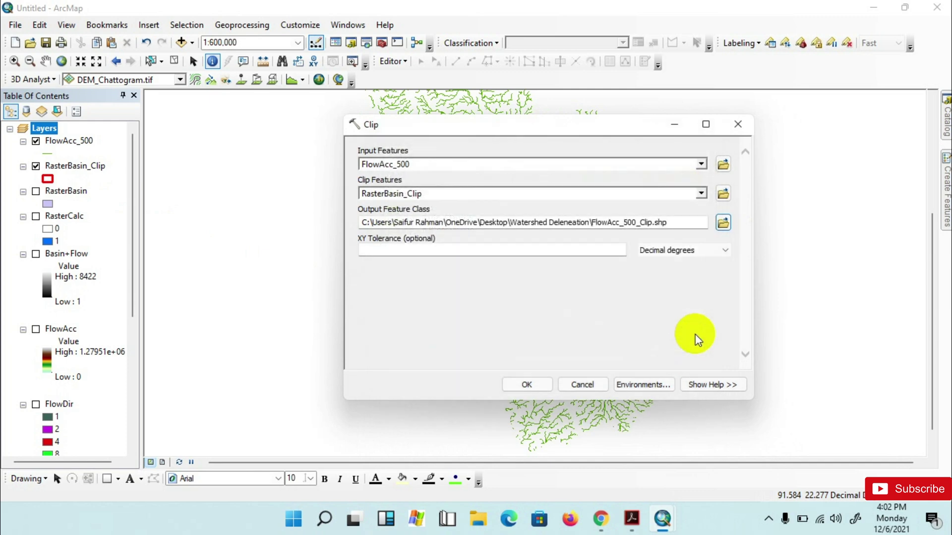
left_click(539, 382)
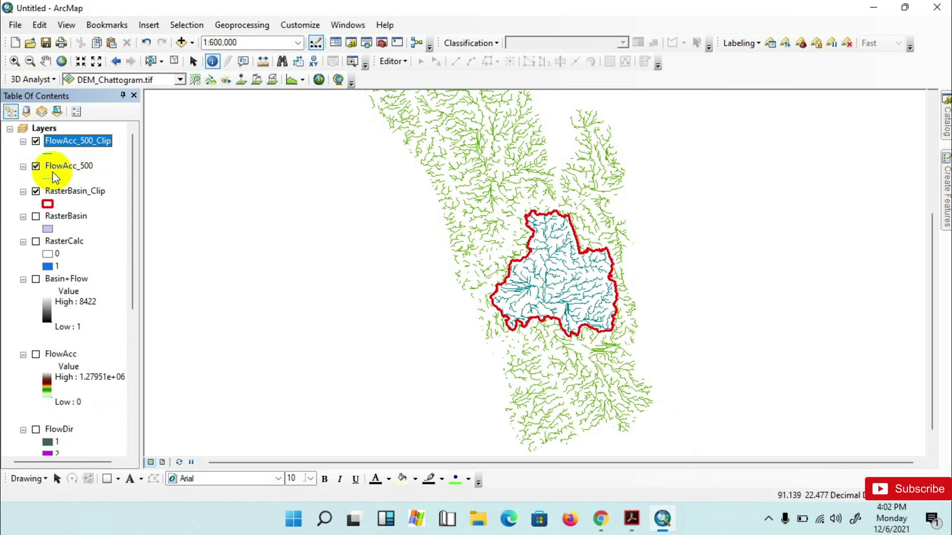
Hide the unclipped FlowAcc_500 stream layer on the map.
left_click(36, 166)
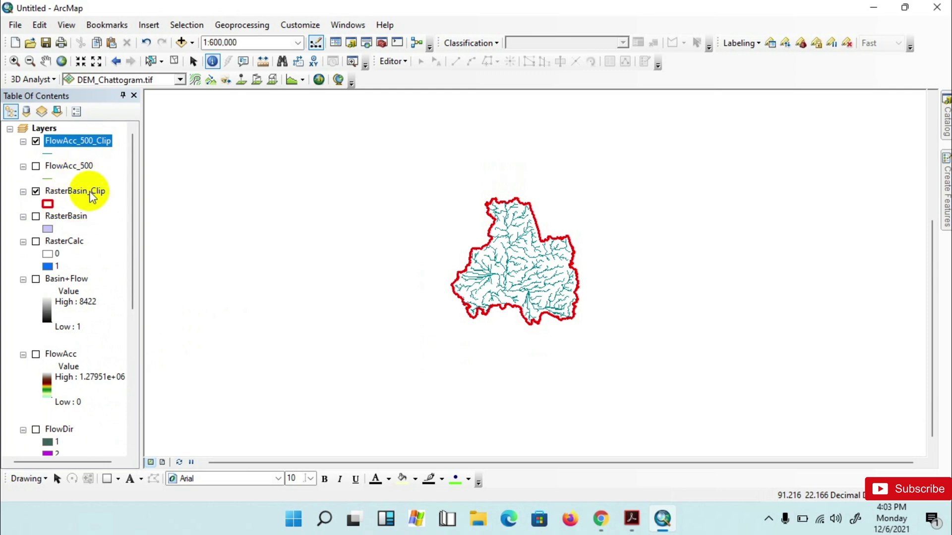
scroll(77, 228, "down", 3)
scroll(77, 229, "down", 2)
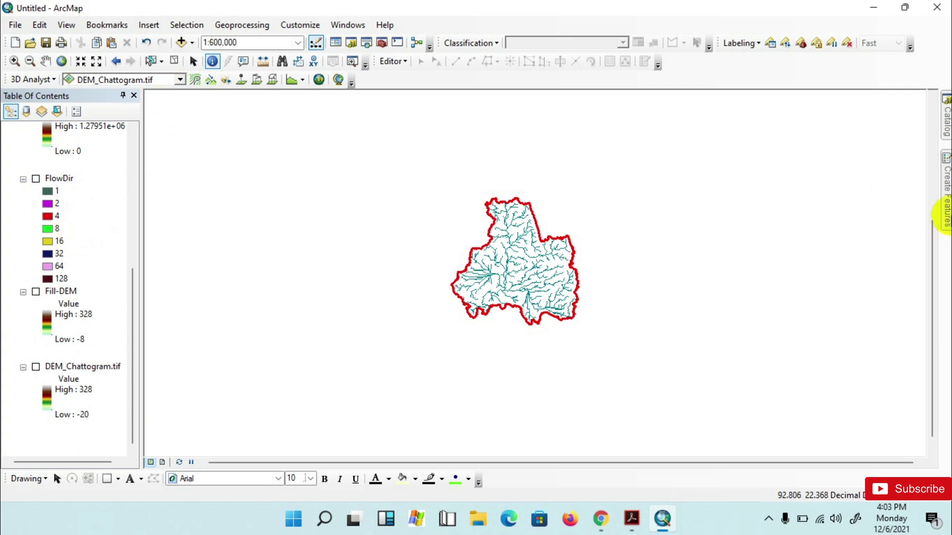
Open the raster Clip tool from the Raster Processing toolset of the Data Management Tools.
mouse_move(946, 122)
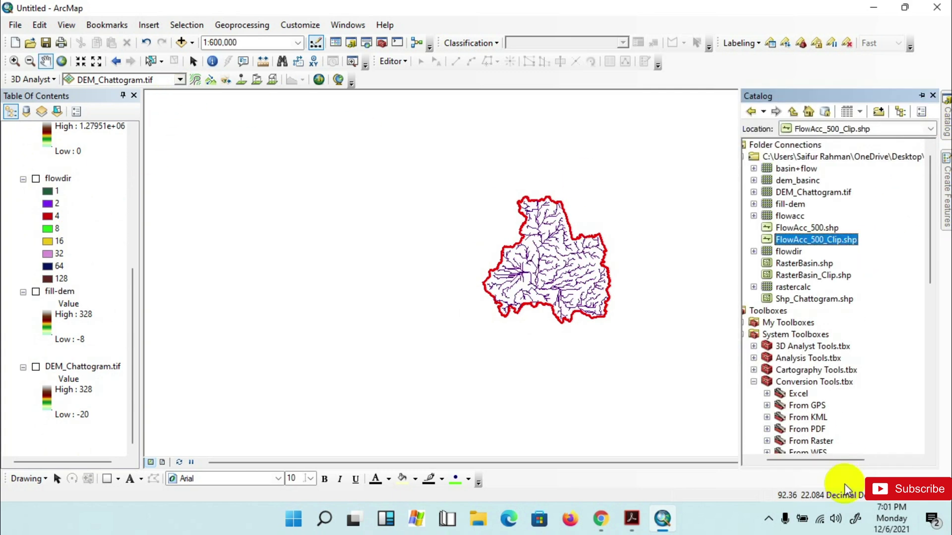
scroll(840, 379, "down", 7)
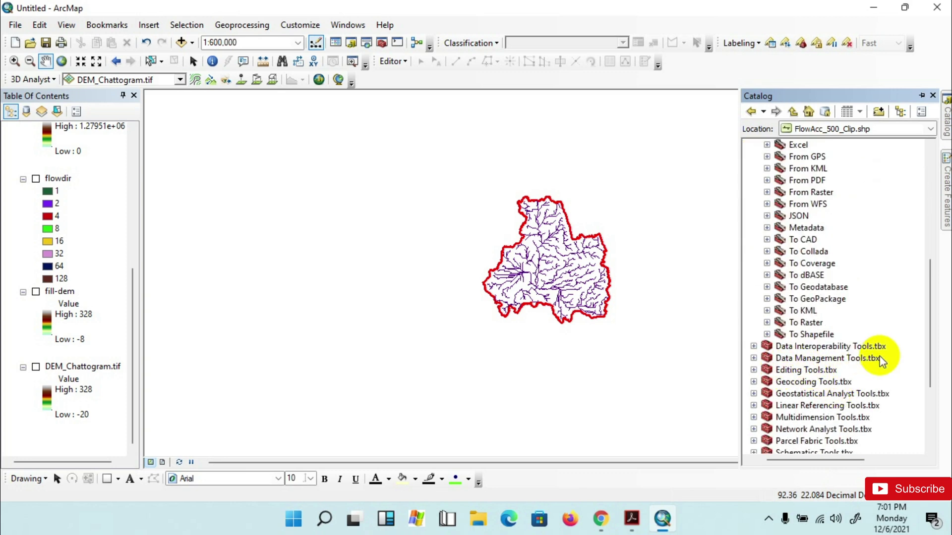
left_click(755, 359)
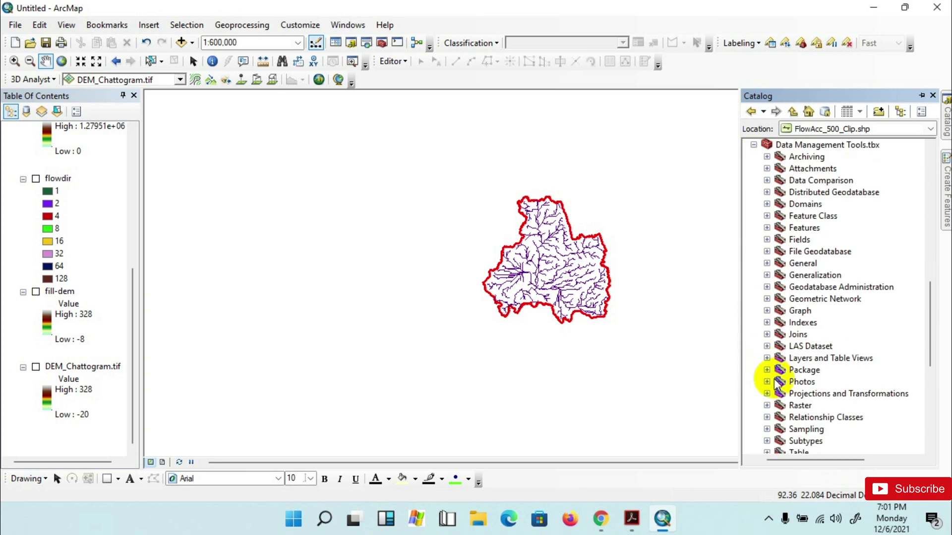
scroll(761, 379, "down", 1)
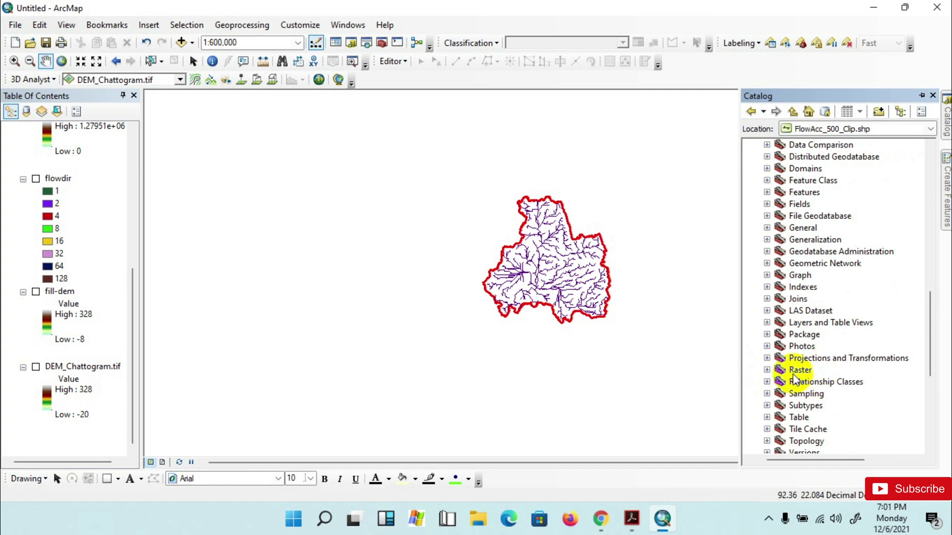
left_click(767, 370)
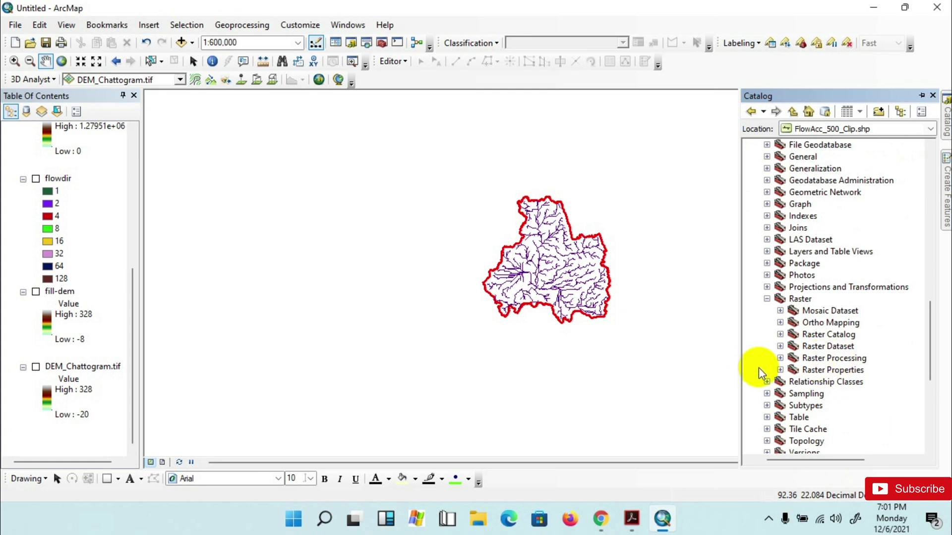
left_click(779, 358)
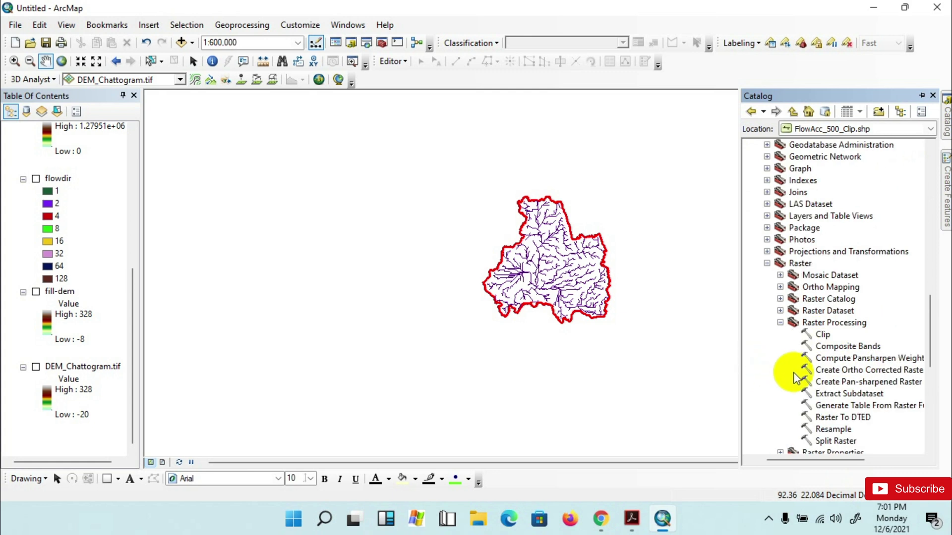
scroll(821, 342, "down", 1)
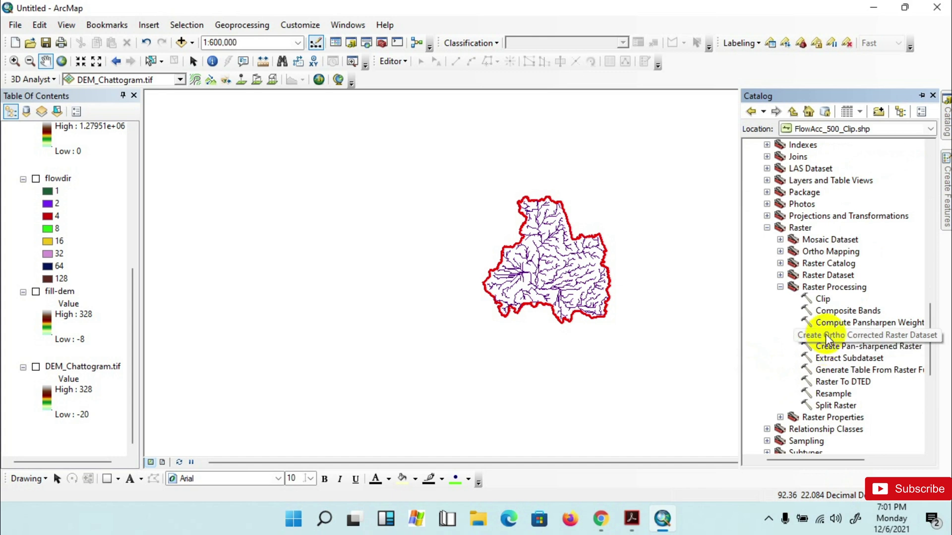
double_click(821, 300)
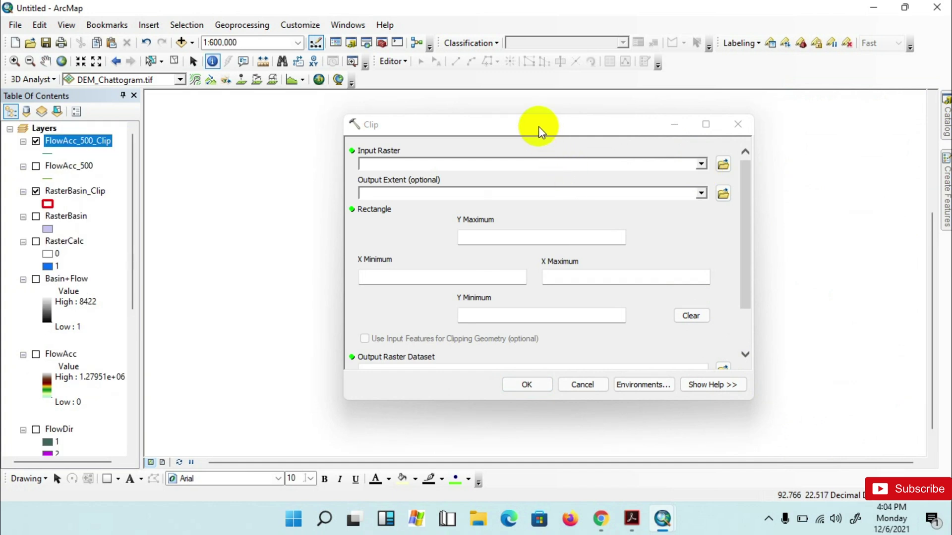
Set the input raster to DEM_Chattogram.tif and the output extent to RasterBasin_Clip, using the input features for clipping geometry.
left_click(701, 164)
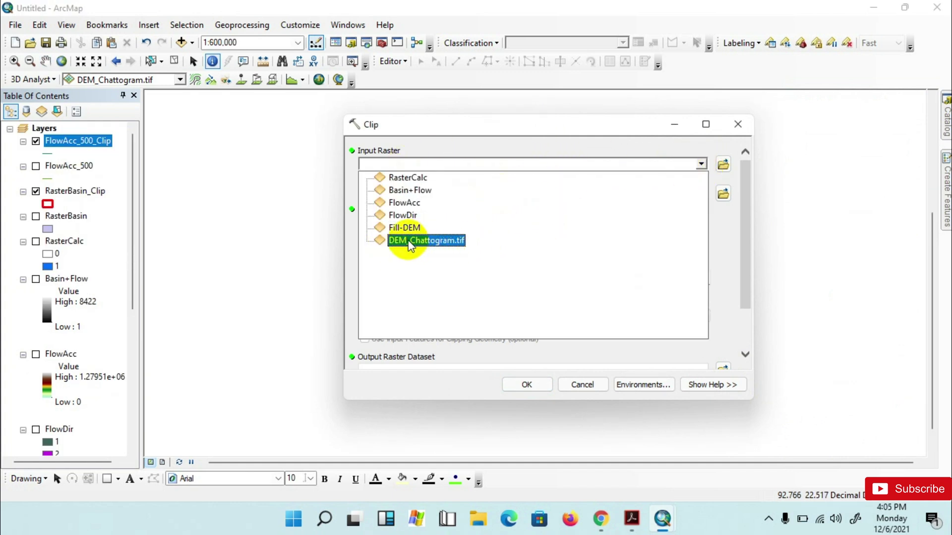
left_click(400, 242)
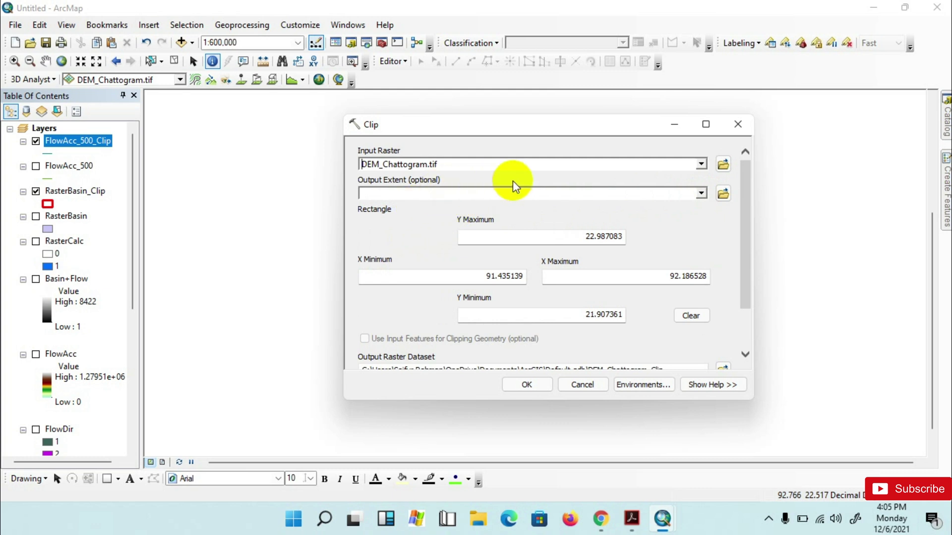
left_click(702, 193)
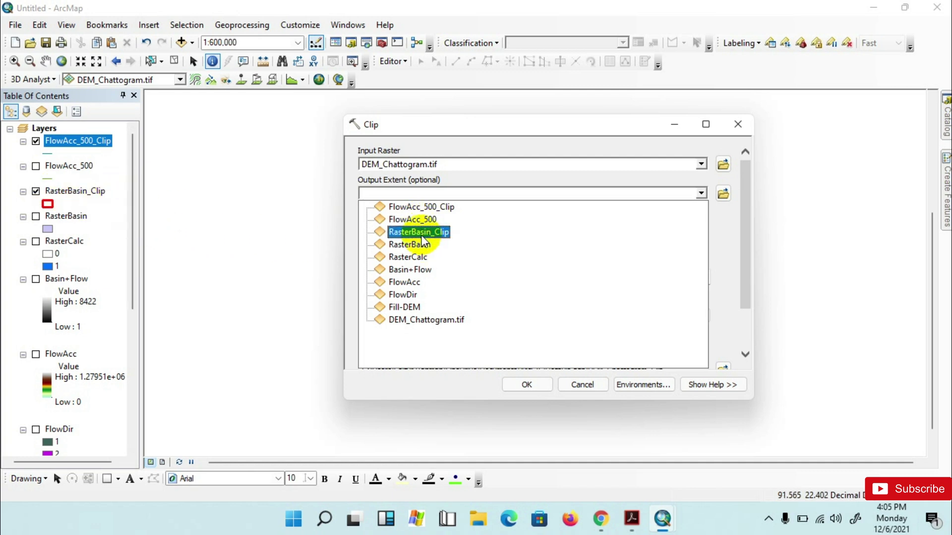
left_click(420, 233)
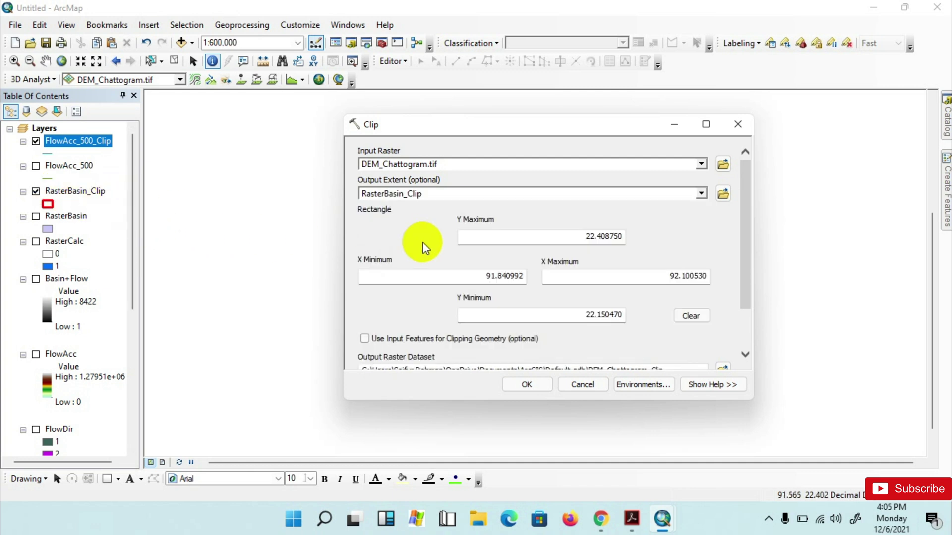
scroll(747, 257, "down", 3)
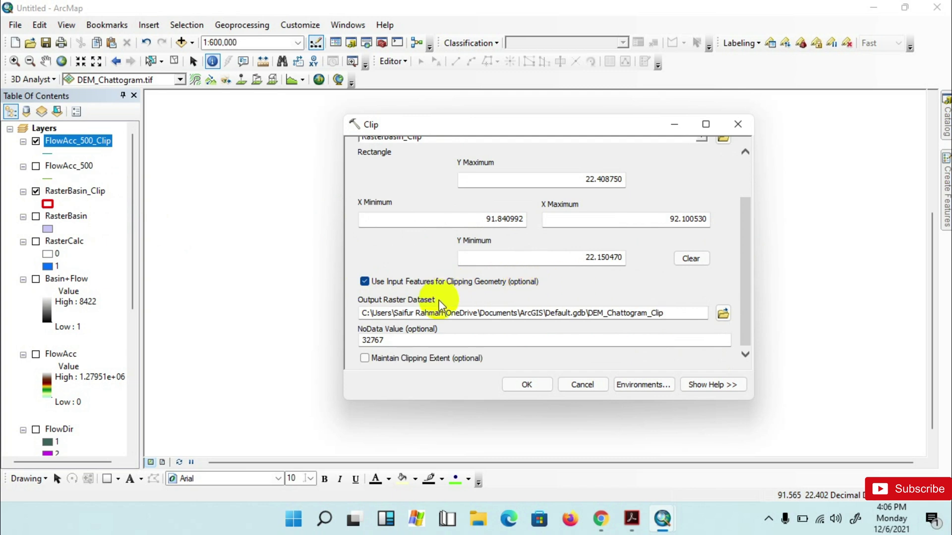
Try to set the output raster dataset to DEM_Watershed_Clip in the Watershed Deleneation folder.
left_click(722, 312)
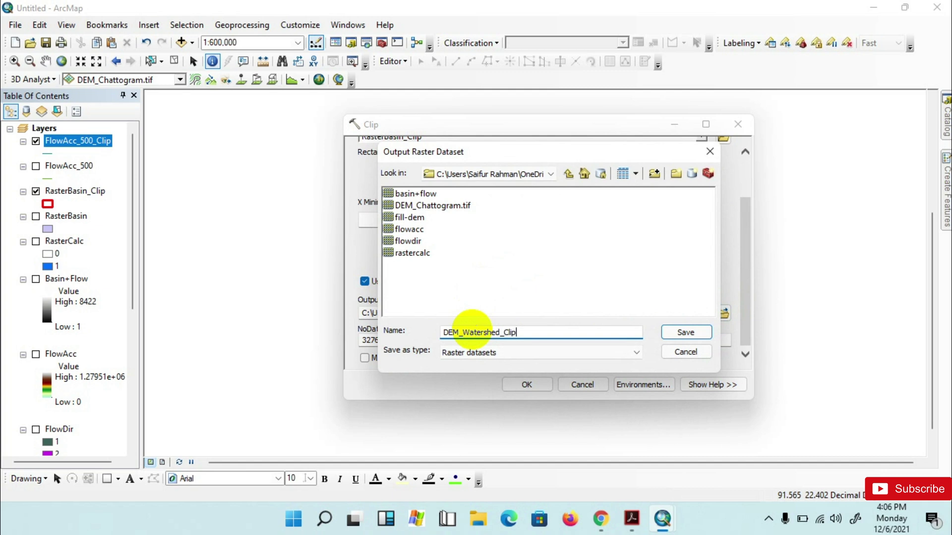
left_click(689, 332)
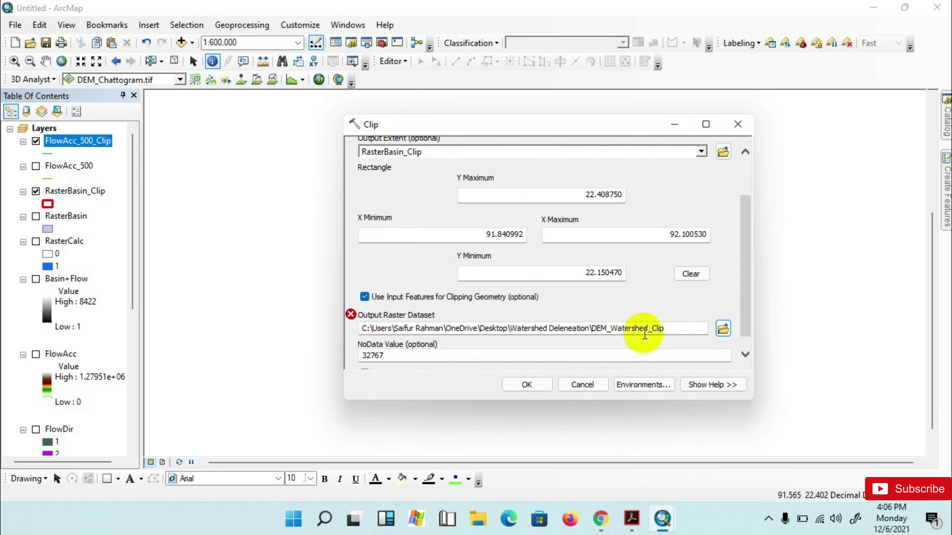
left_click(608, 331)
type("_")
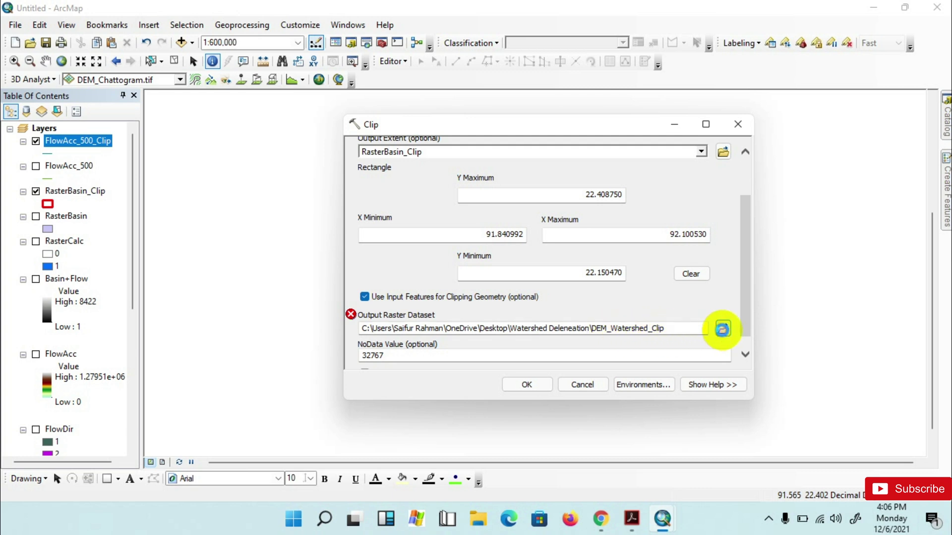
Set the output raster dataset to DEM_BasinC in the Watershed Deleneation folder and run the raster Clip.
left_click(722, 328)
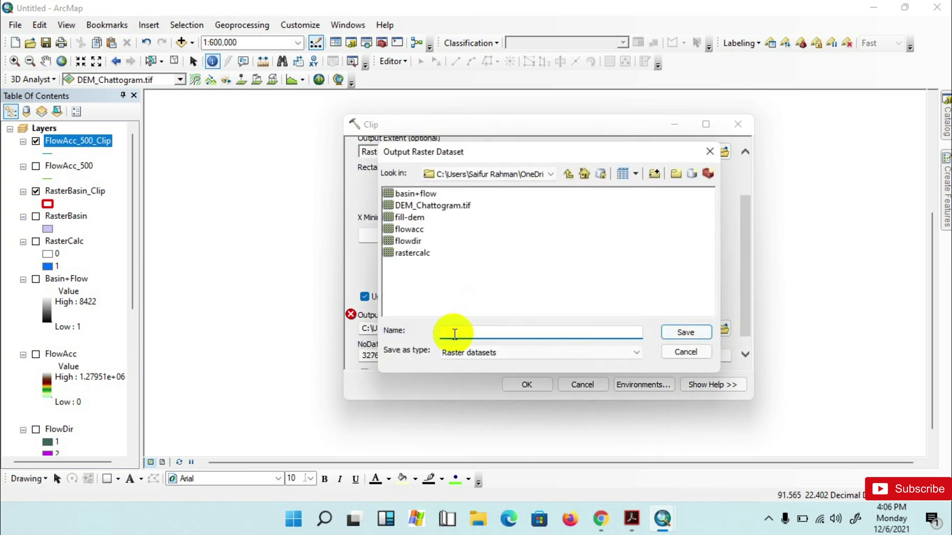
type("DEM_BasinC")
left_click(686, 332)
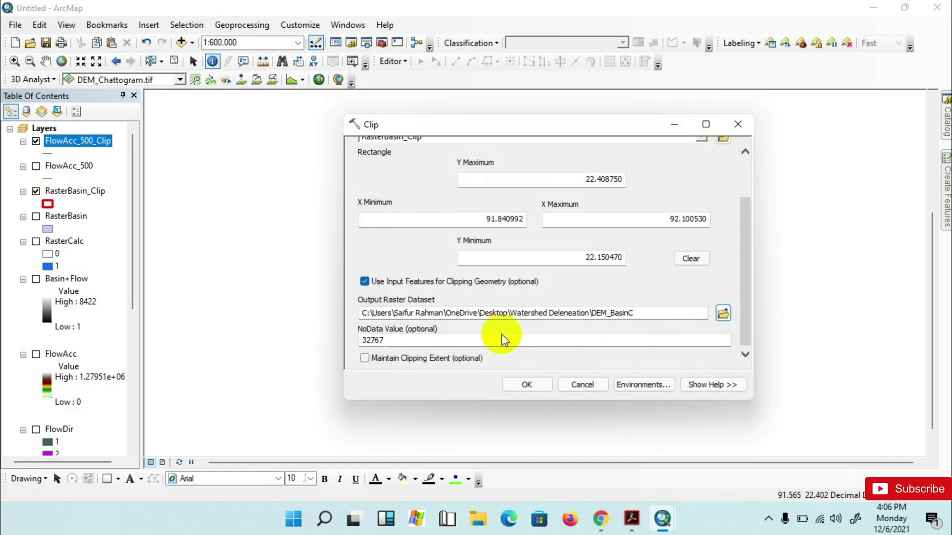
left_click(516, 360)
left_click(526, 385)
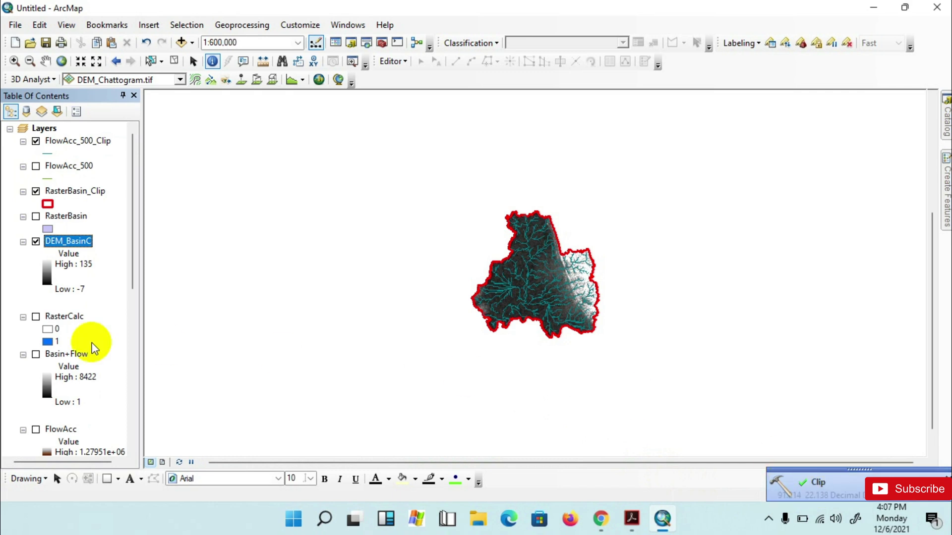
Apply the elevation-style color ramp running from light green through yellow, red and brown to white to the DEM_BasinC raster.
left_click(50, 268)
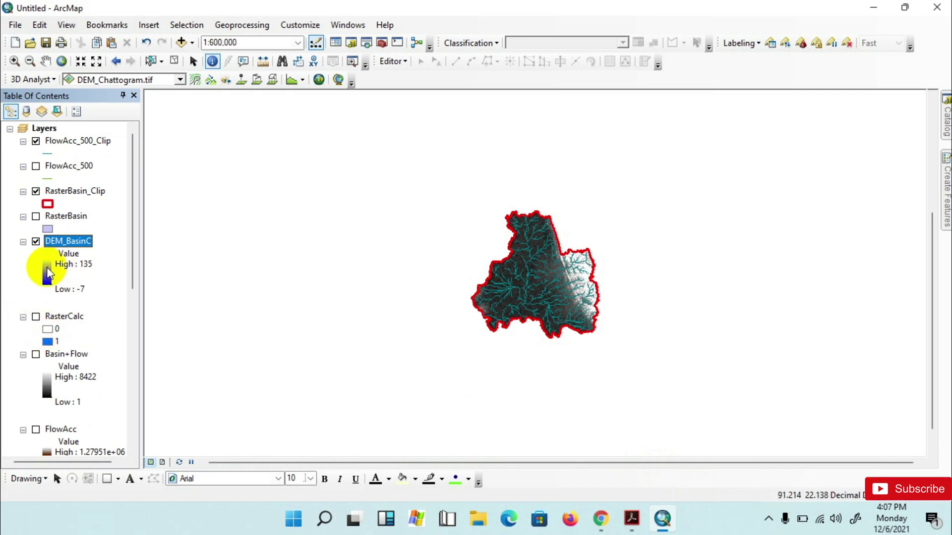
left_click(47, 272)
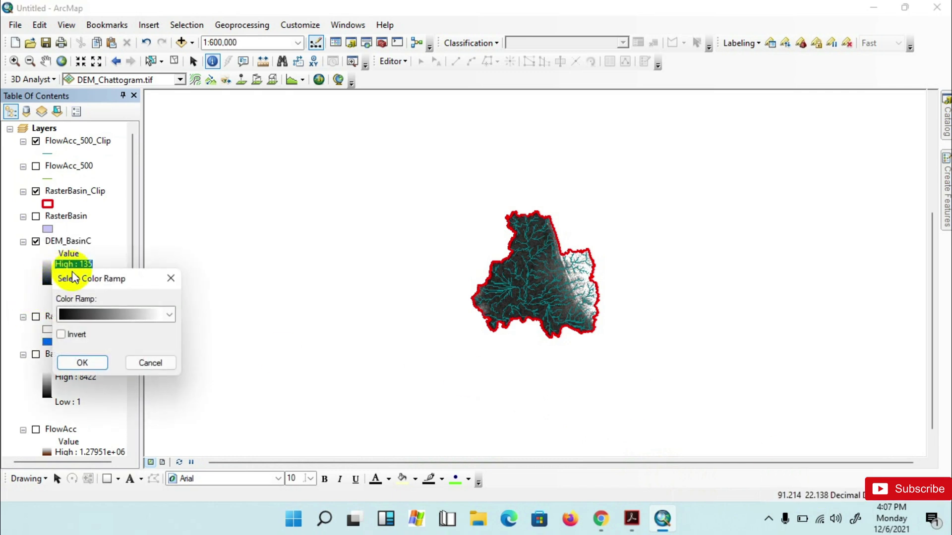
left_click(76, 314)
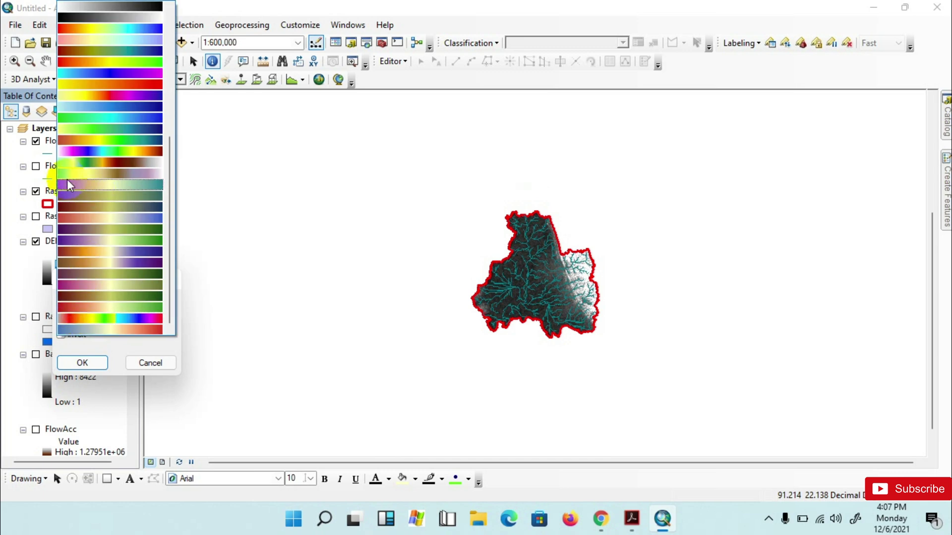
left_click(98, 166)
left_click(83, 363)
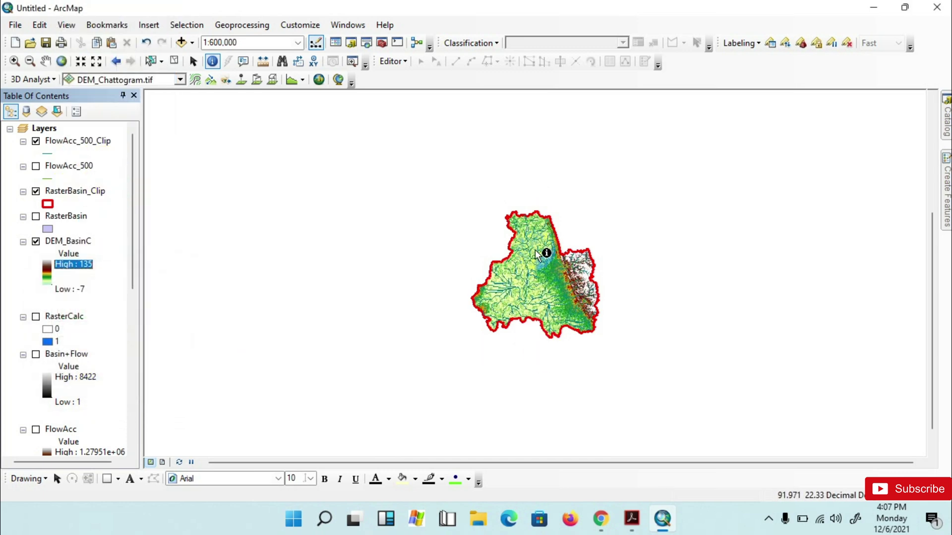
scroll(545, 250, "up", 2)
scroll(521, 387, "up", 2)
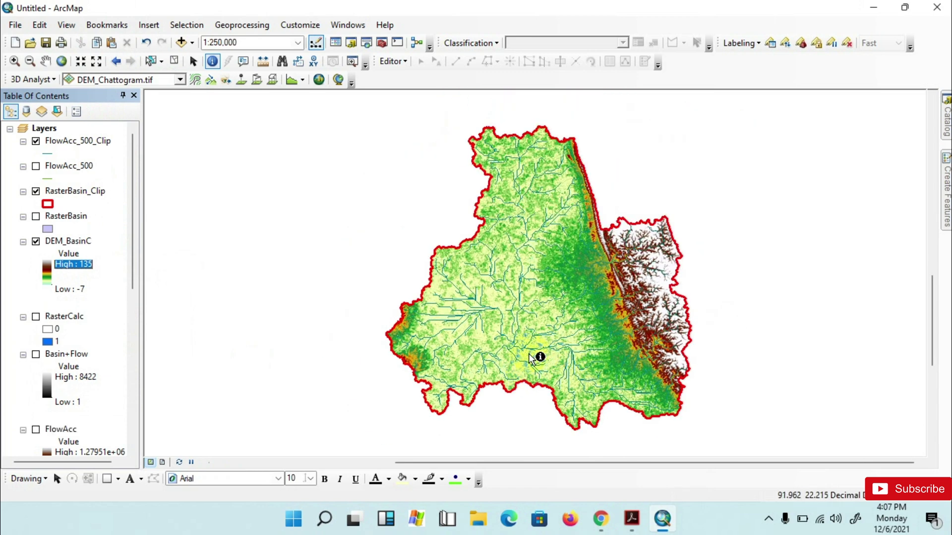
scroll(538, 372, "up", 1)
scroll(540, 373, "down", 1)
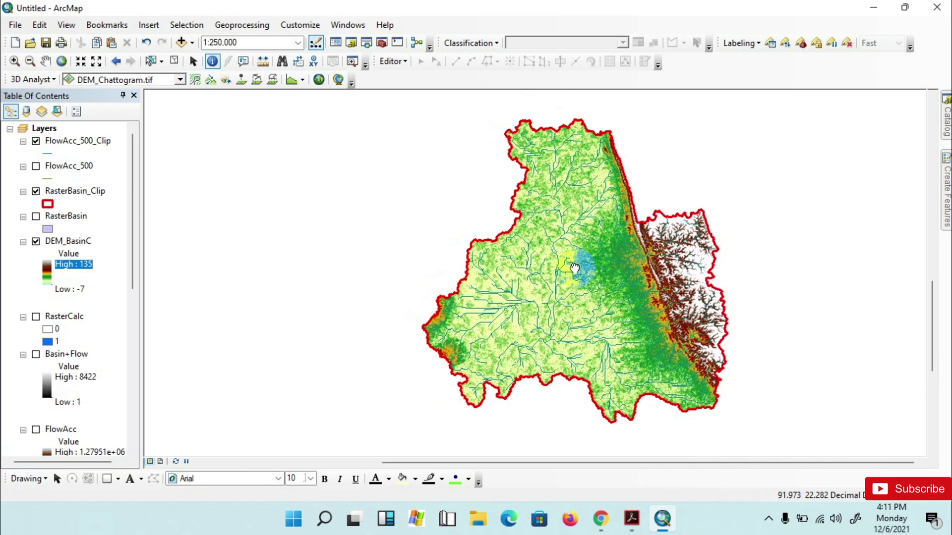
left_click_drag(577, 253, 605, 285)
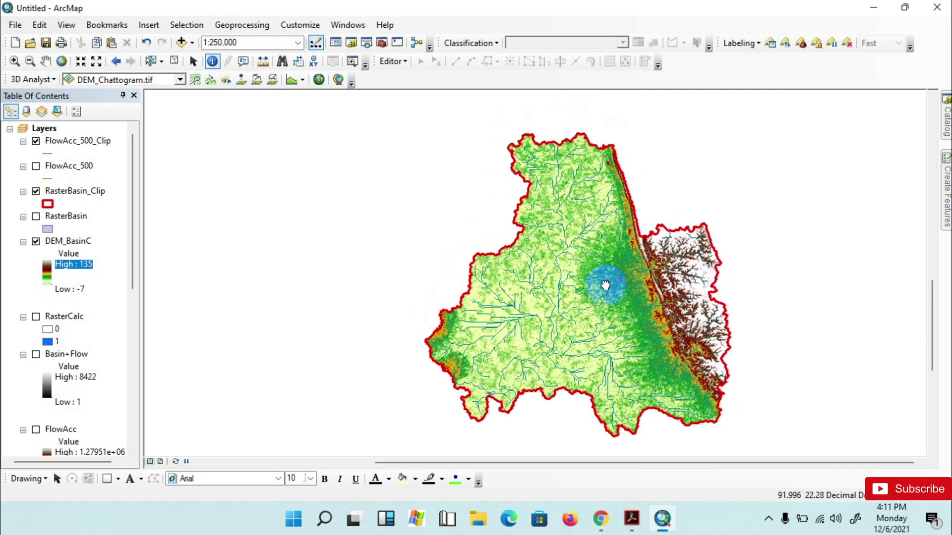